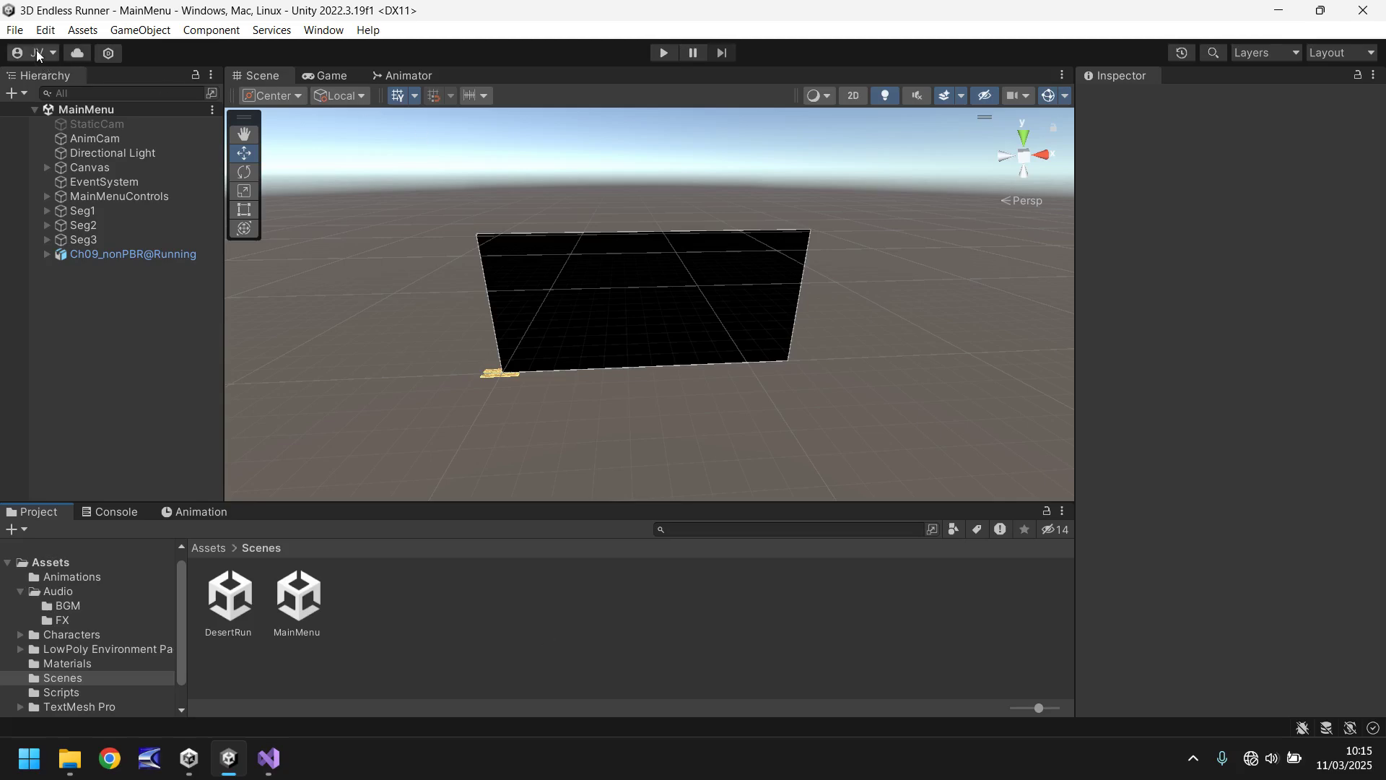
Create a new scene from the Basic (Built-in) template
click(16, 31)
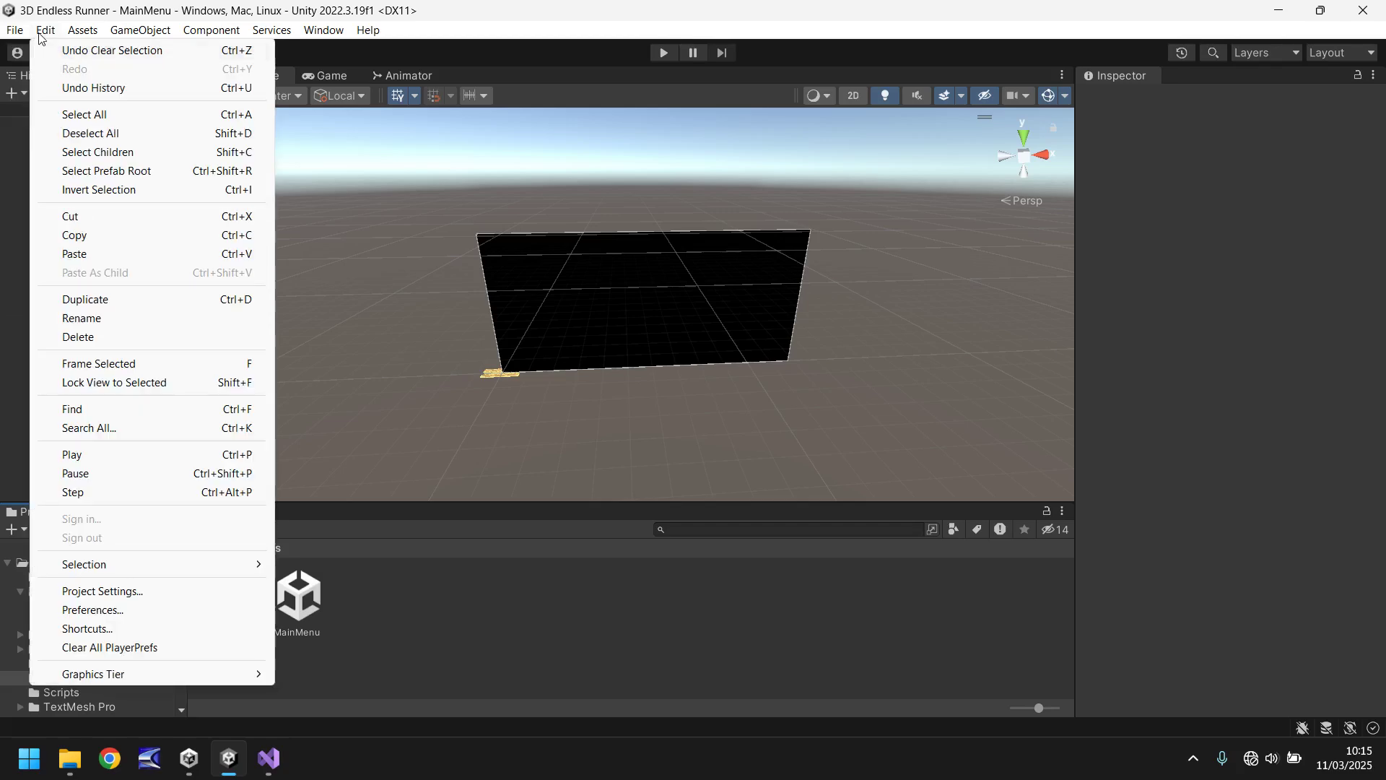
click(58, 49)
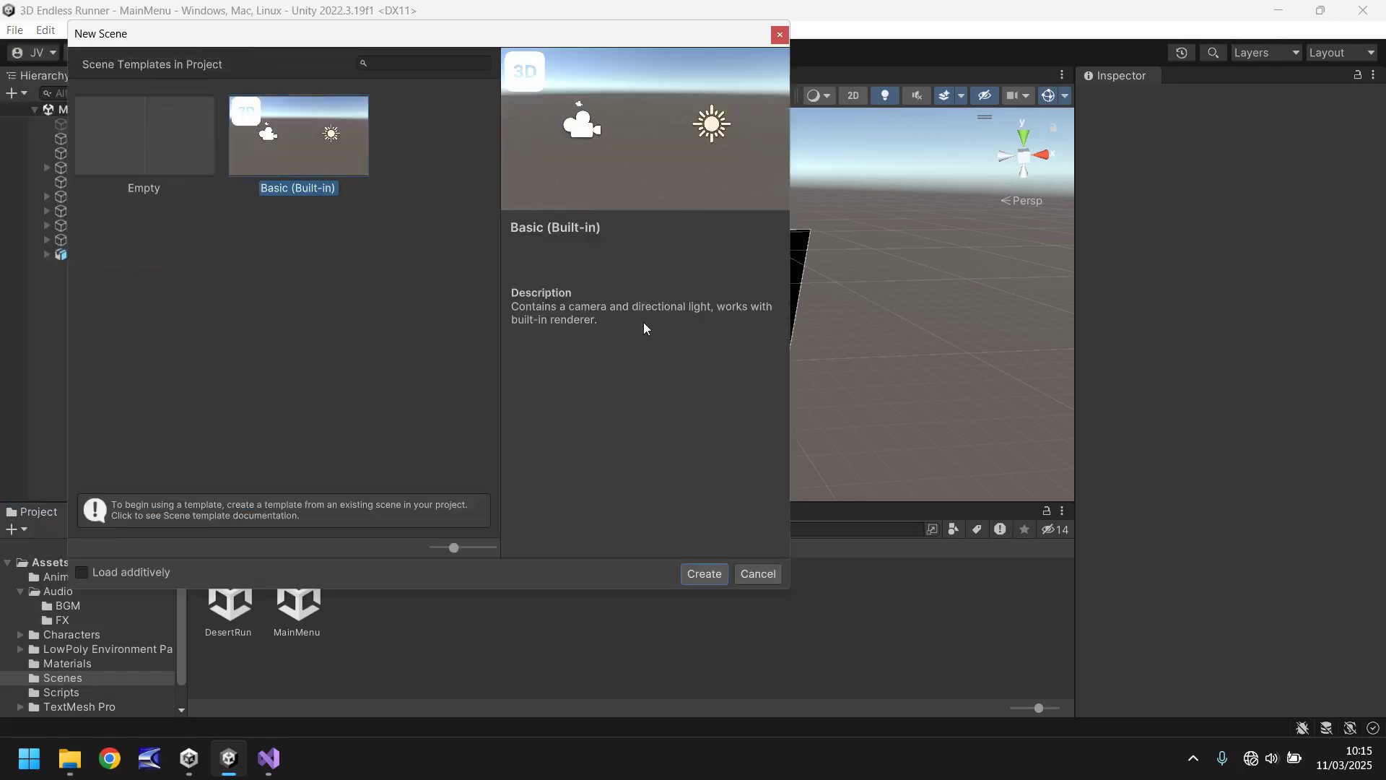
click(704, 574)
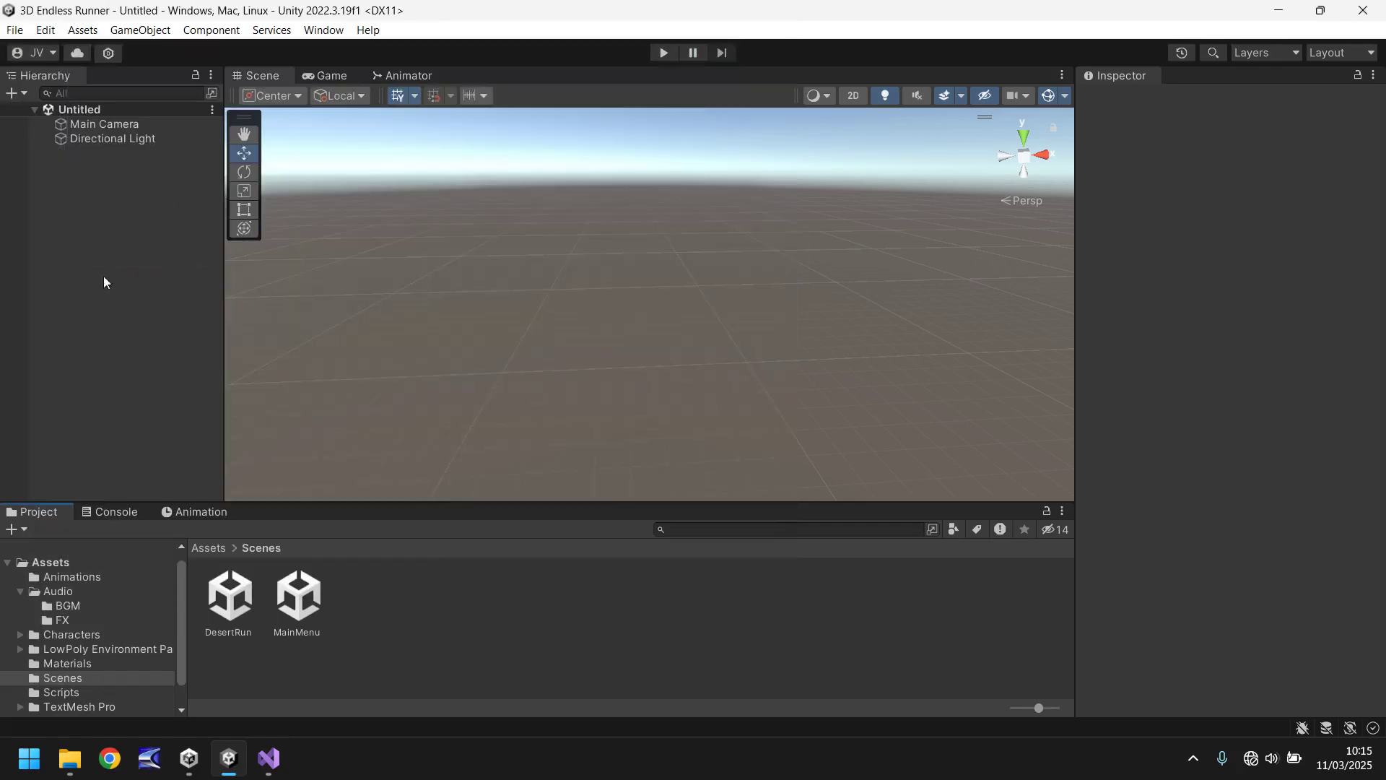
Add a 3D cube to the scene and set its position to 0, 0, 0
click(110, 127)
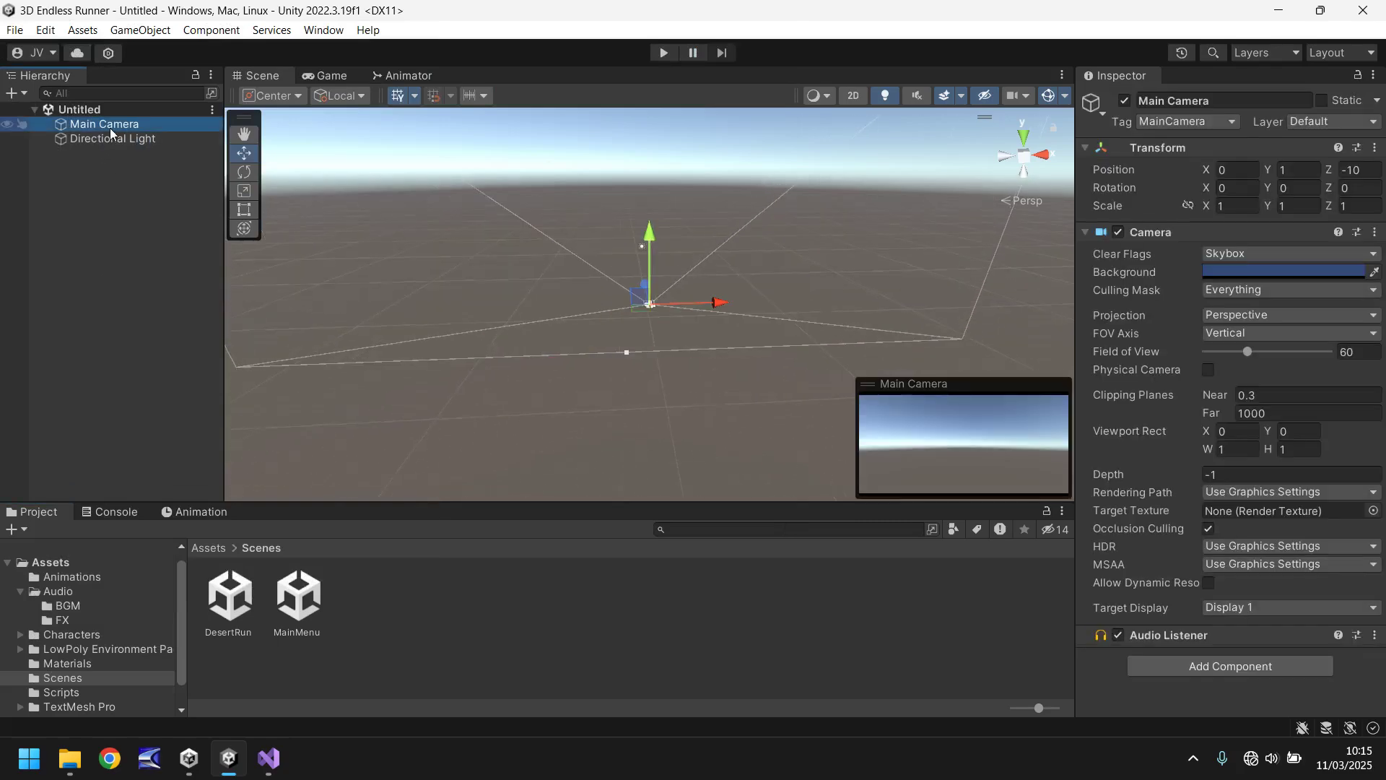
alt+drag(738, 252, 532, 228)
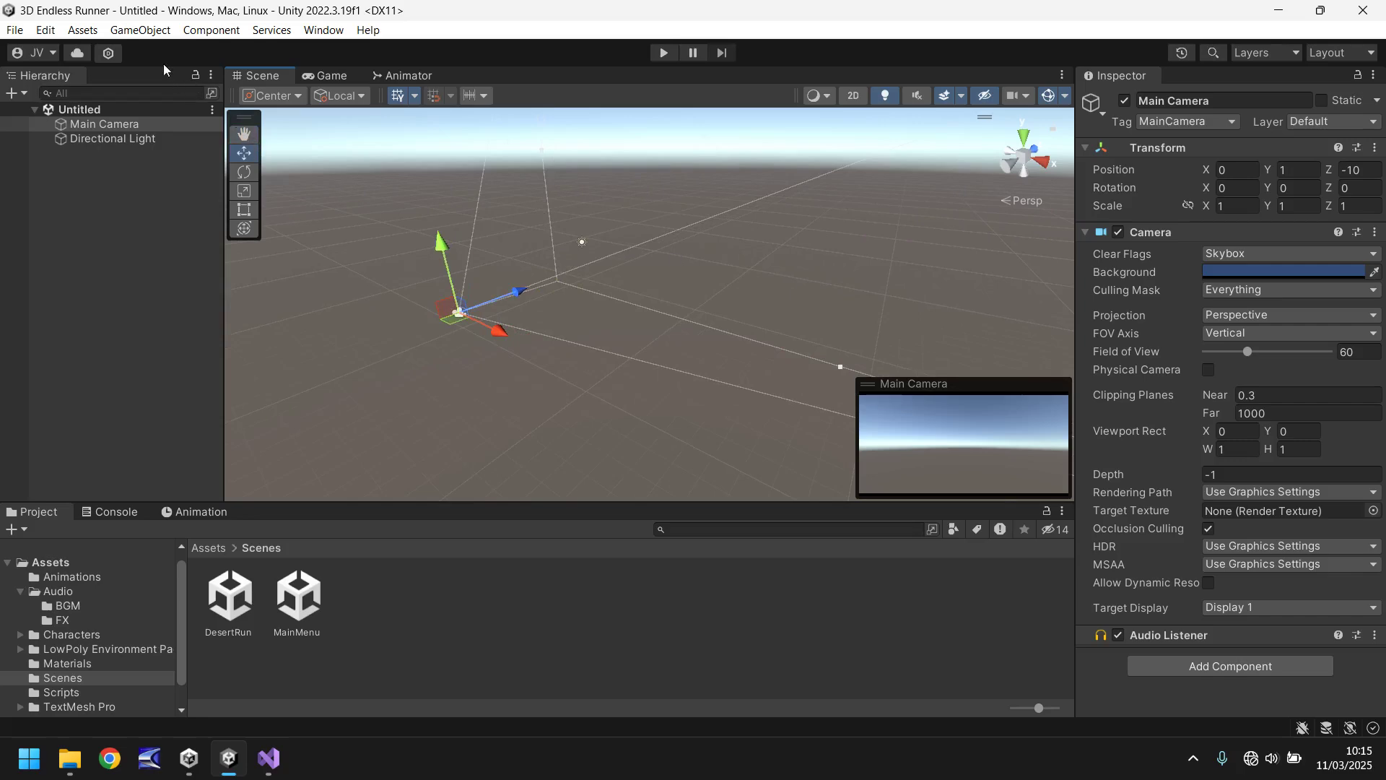
click(141, 30)
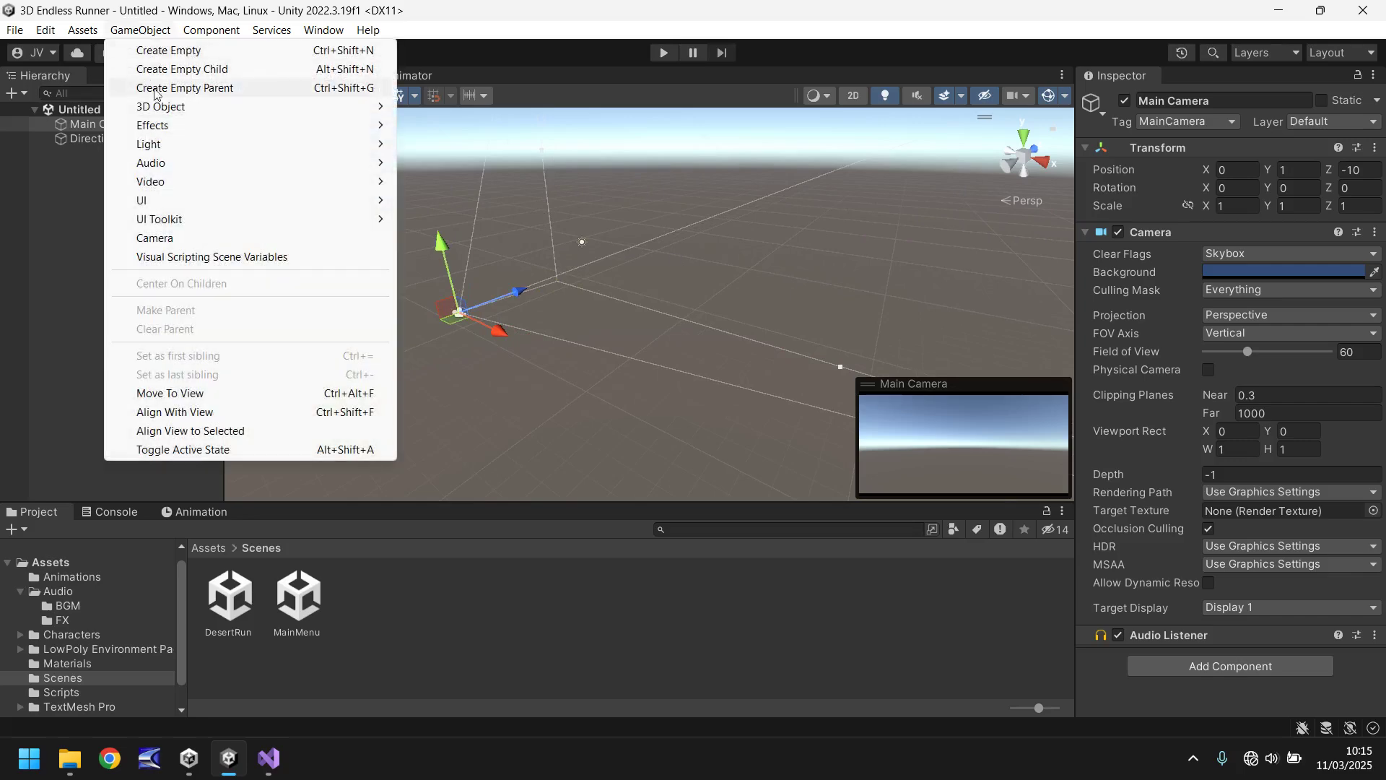
mouse_move(163, 106)
click(430, 110)
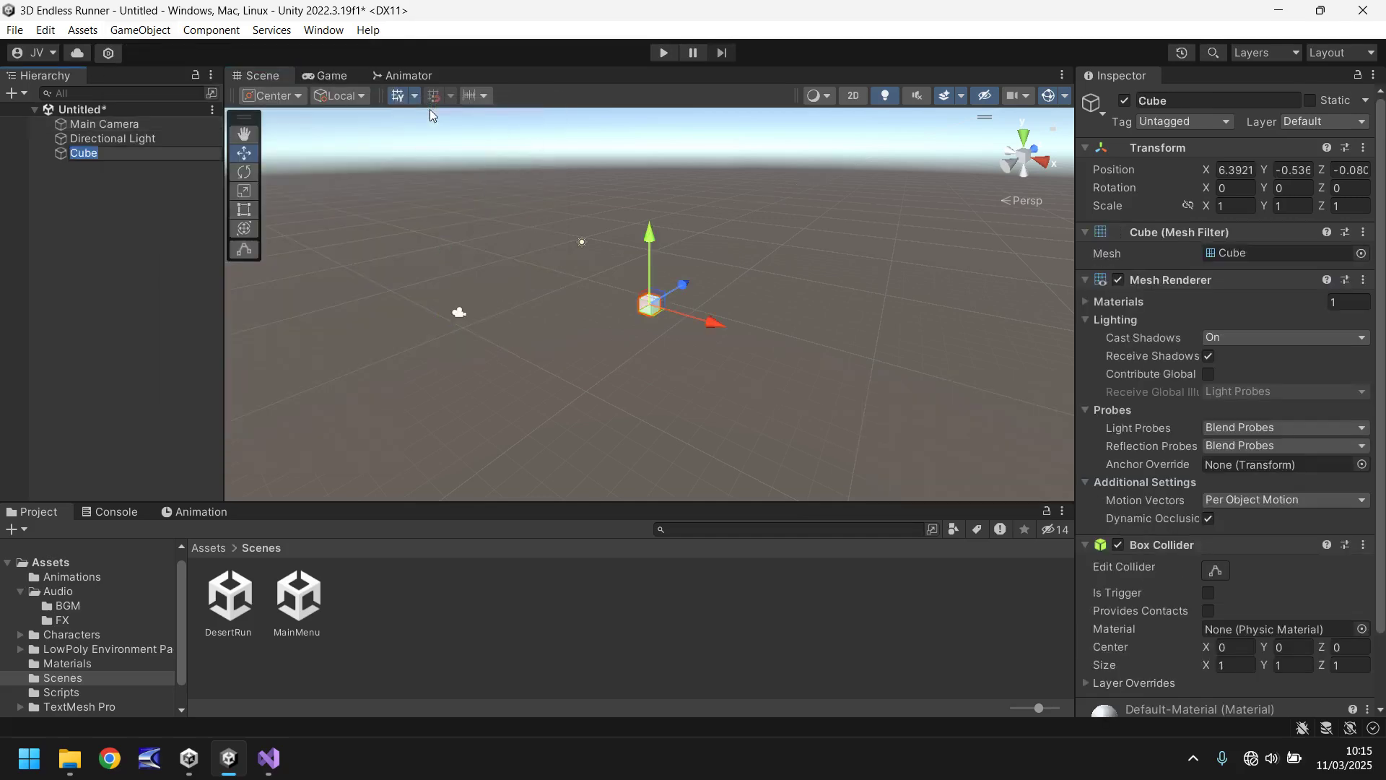
click(1236, 169)
text(0)
key(Tab)
text(0)
key(Tab)
text(0)
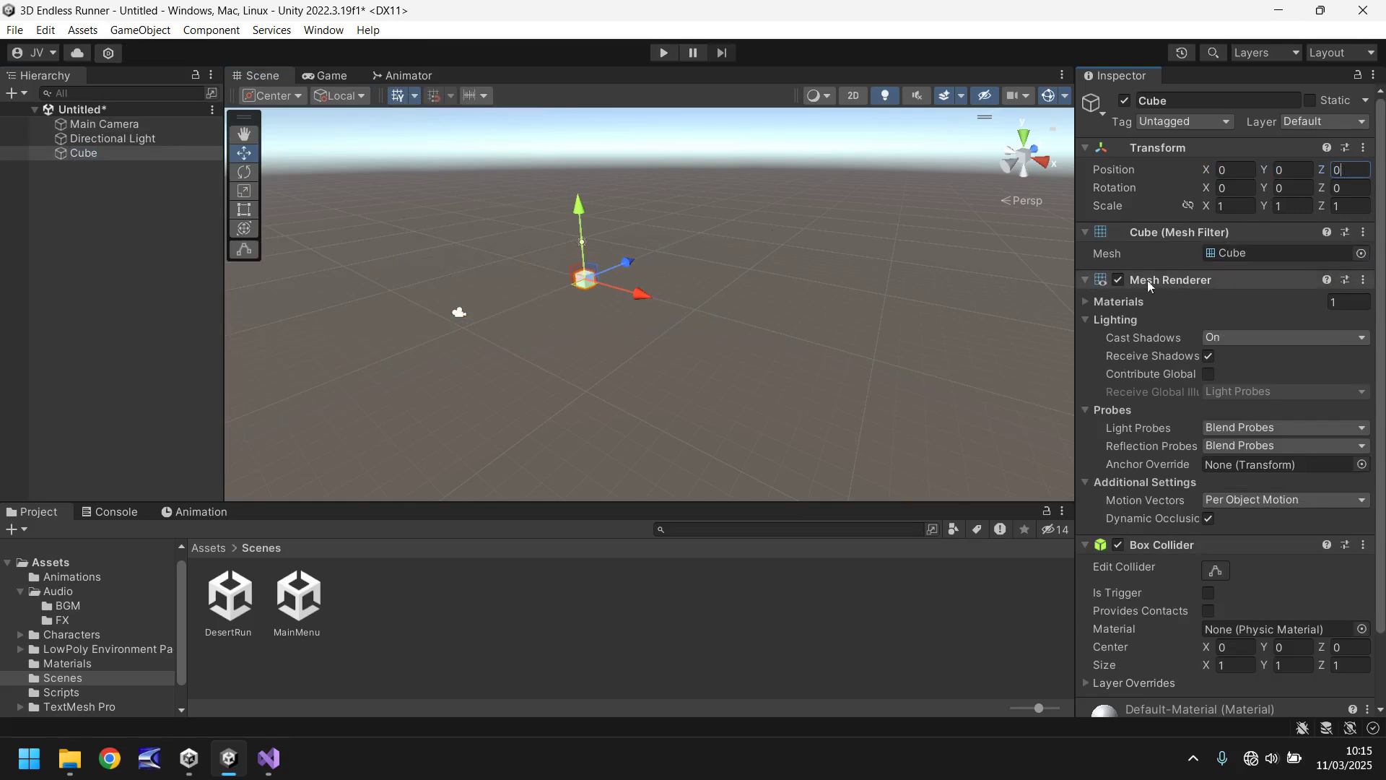
Set the cube's scale to 4 on all three axes and check it in the Game view
click(1229, 207)
text(4)
key(Tab)
text(4)
key(Tab)
text(4)
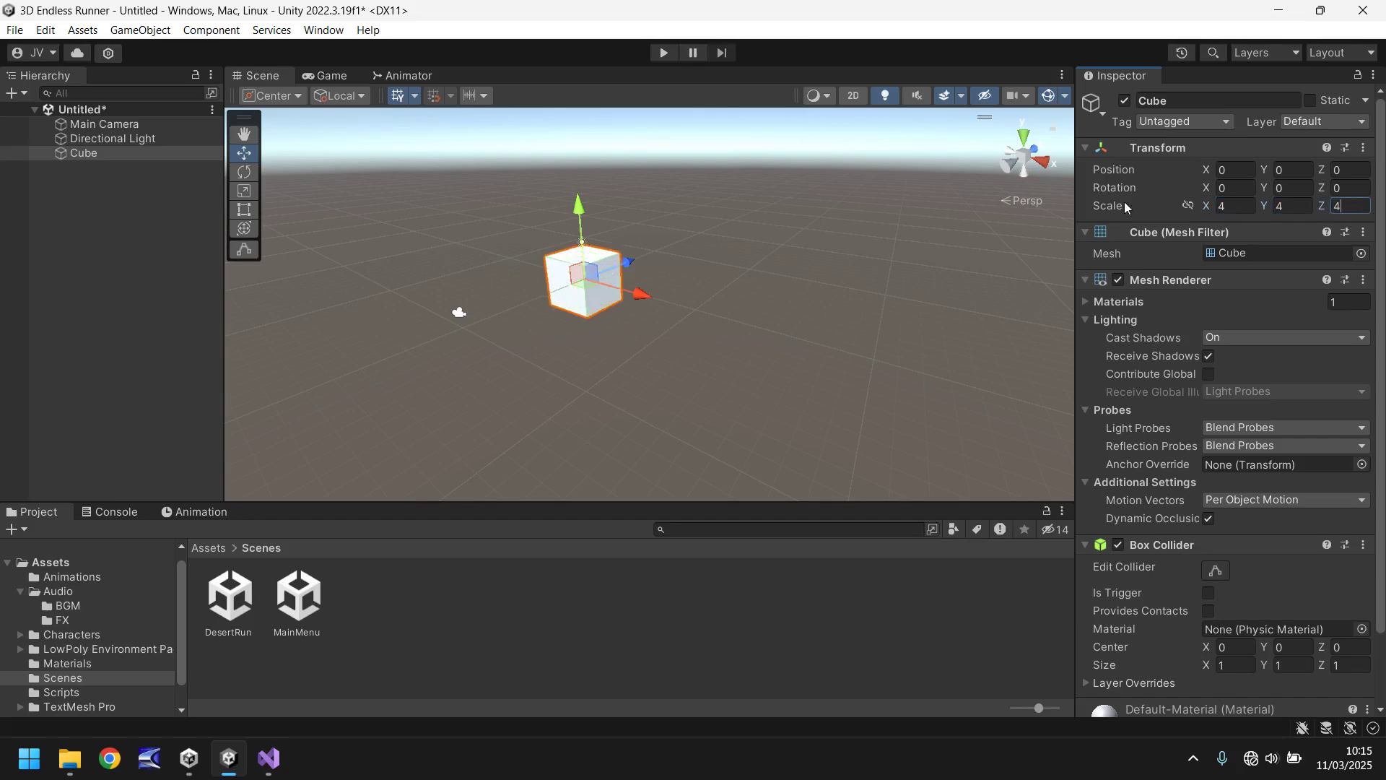
click(321, 75)
click(249, 77)
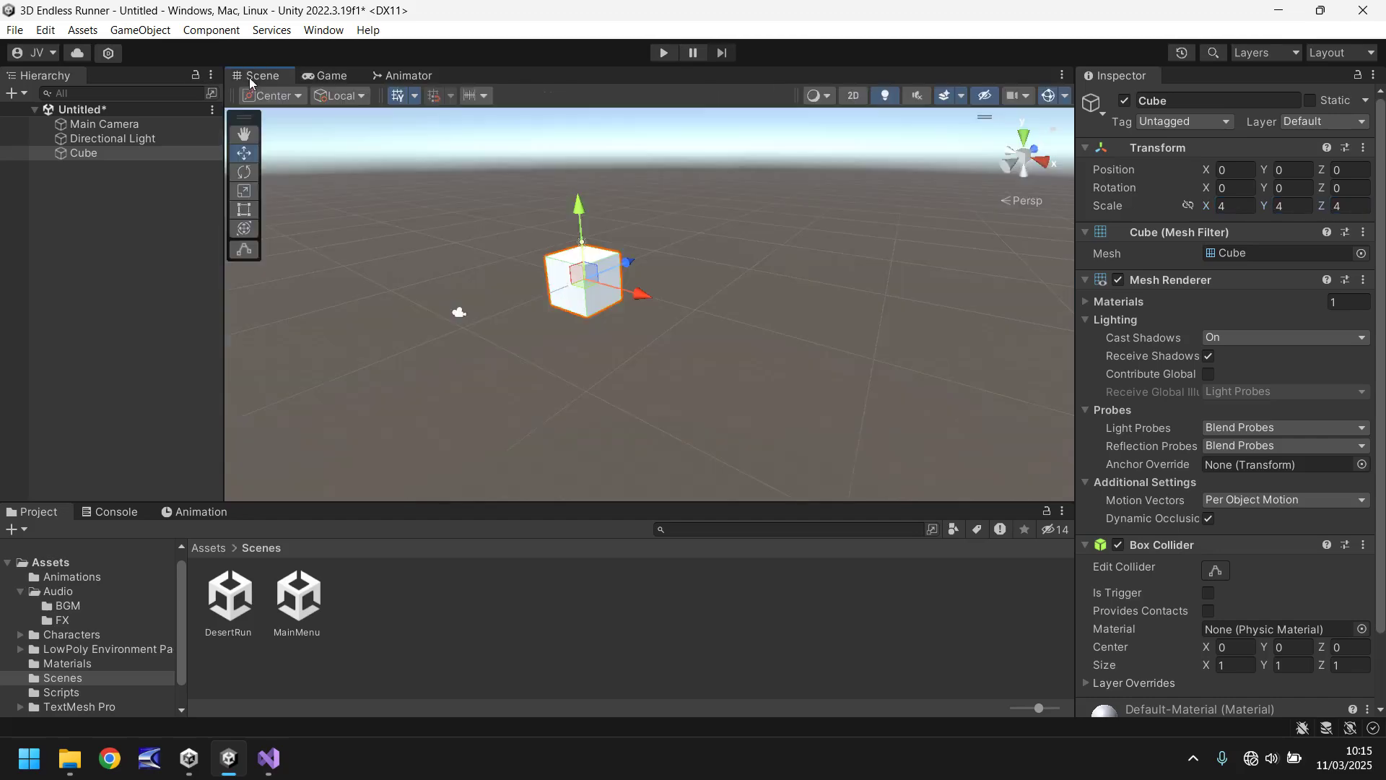
Reposition the Main Camera to about Y 3.61 and Z -12.45, tilt it about 15.2° on X, and check its framing
click(90, 125)
drag(425, 209, 425, 209)
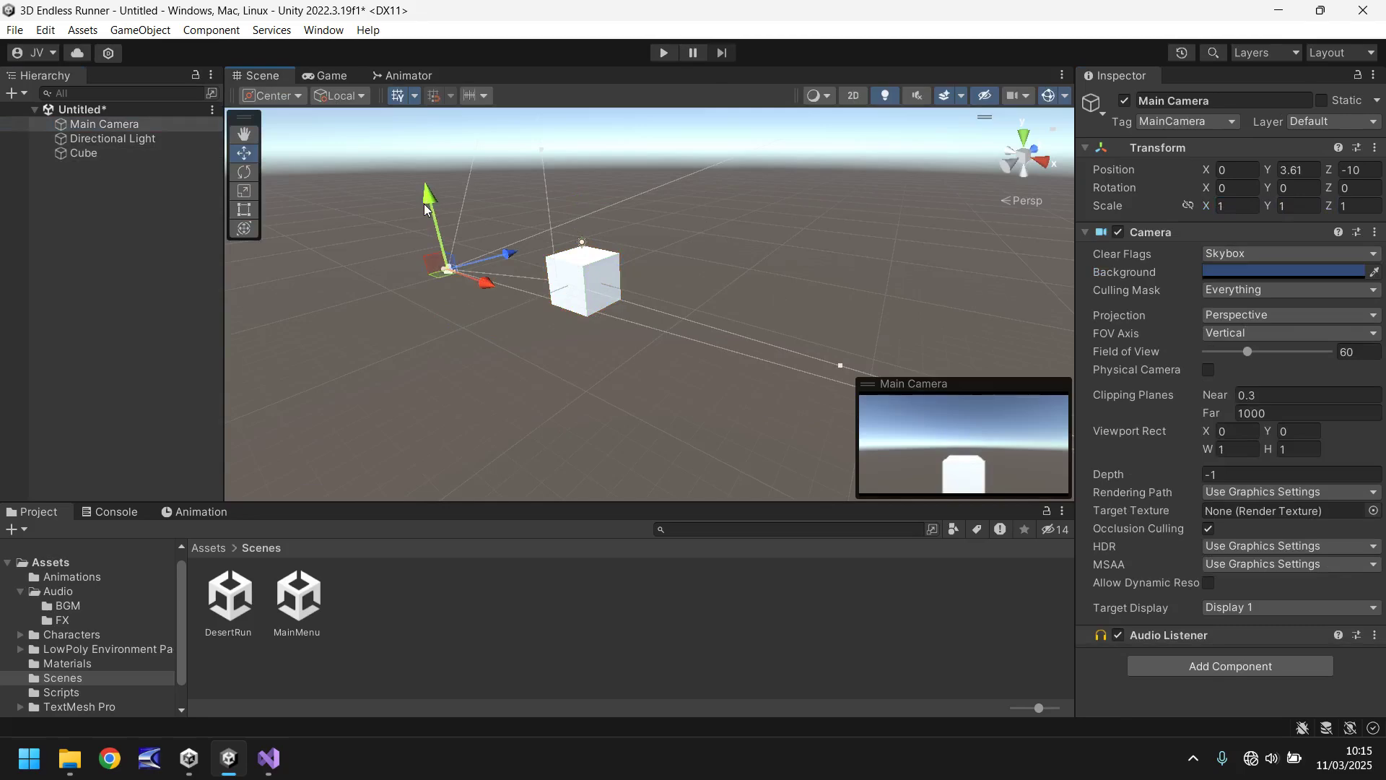
drag(508, 252, 466, 266)
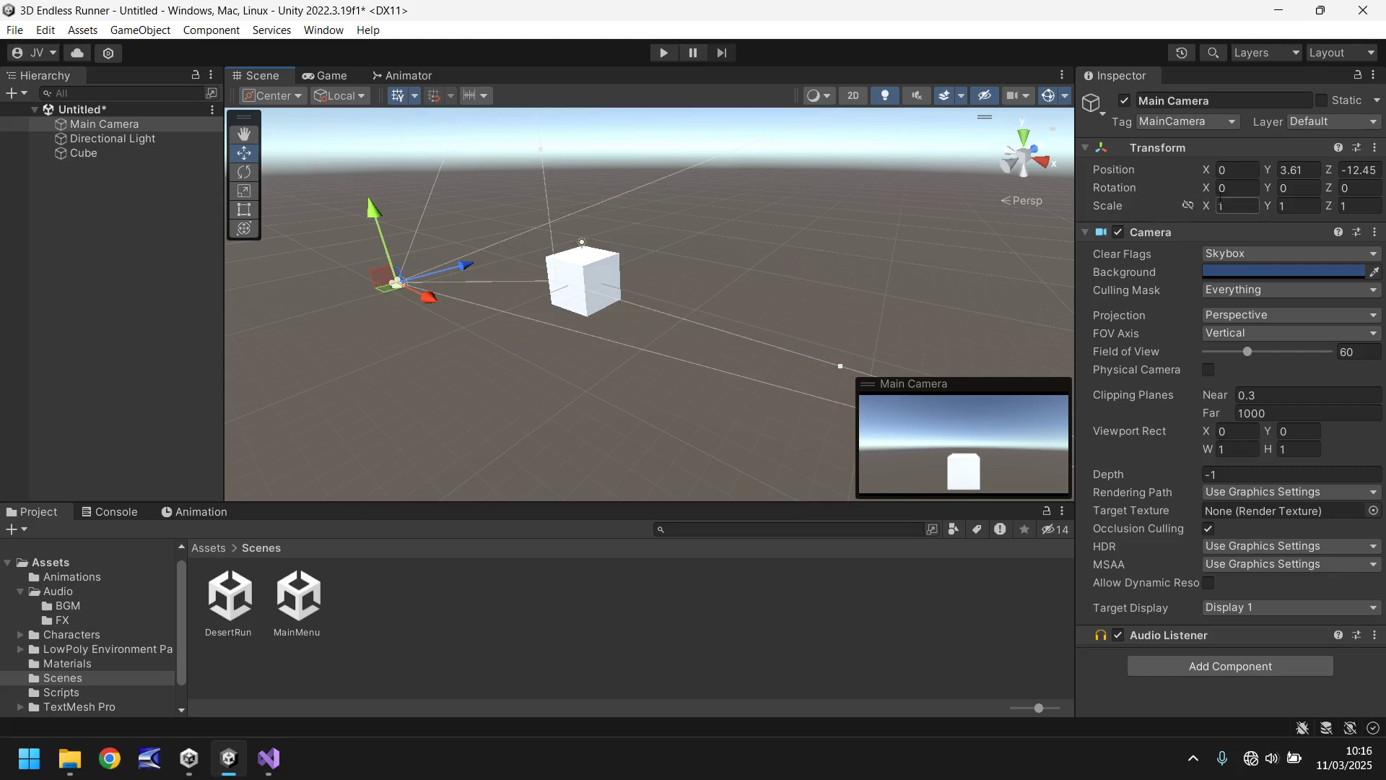
drag(1206, 188, 295, 228)
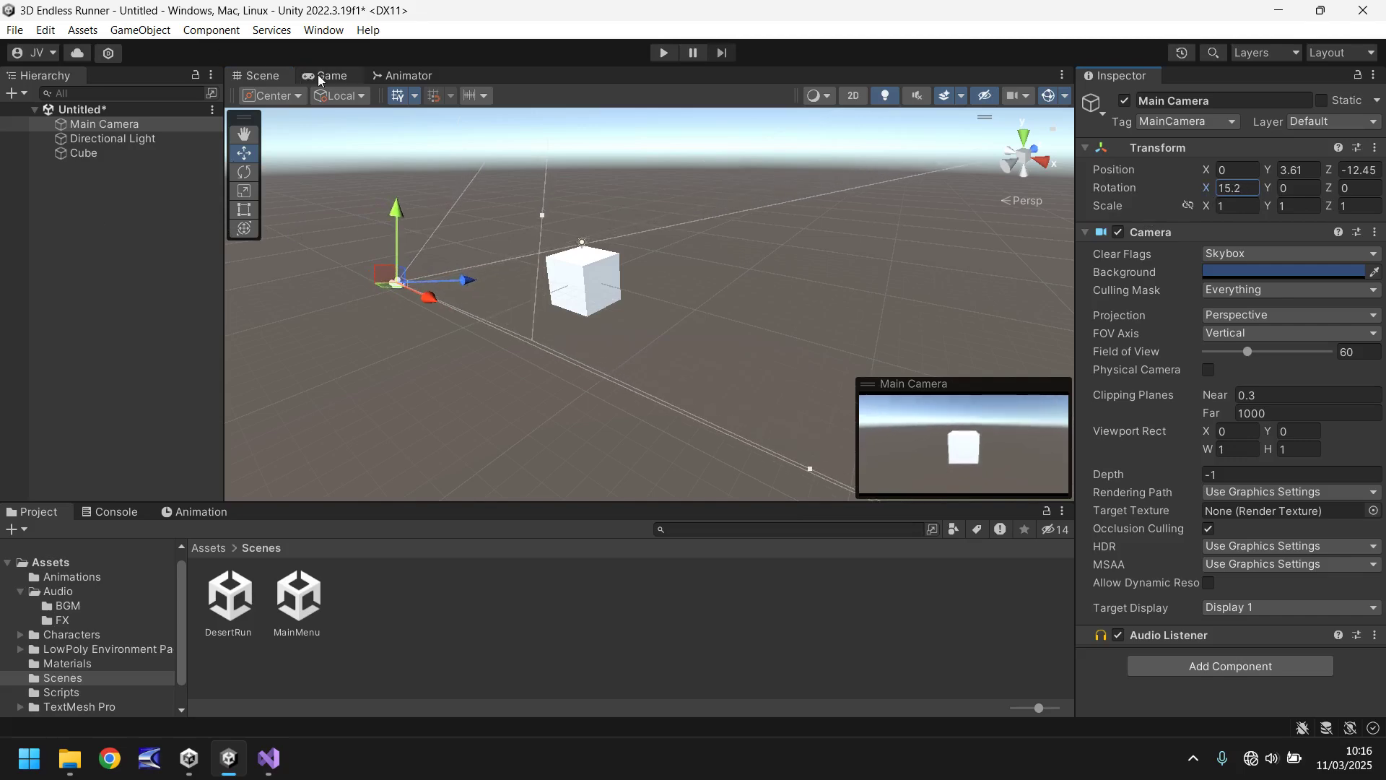
click(323, 76)
Apply the SandMat material to the cube in the Scene view
click(253, 76)
click(90, 664)
drag(298, 596, 591, 279)
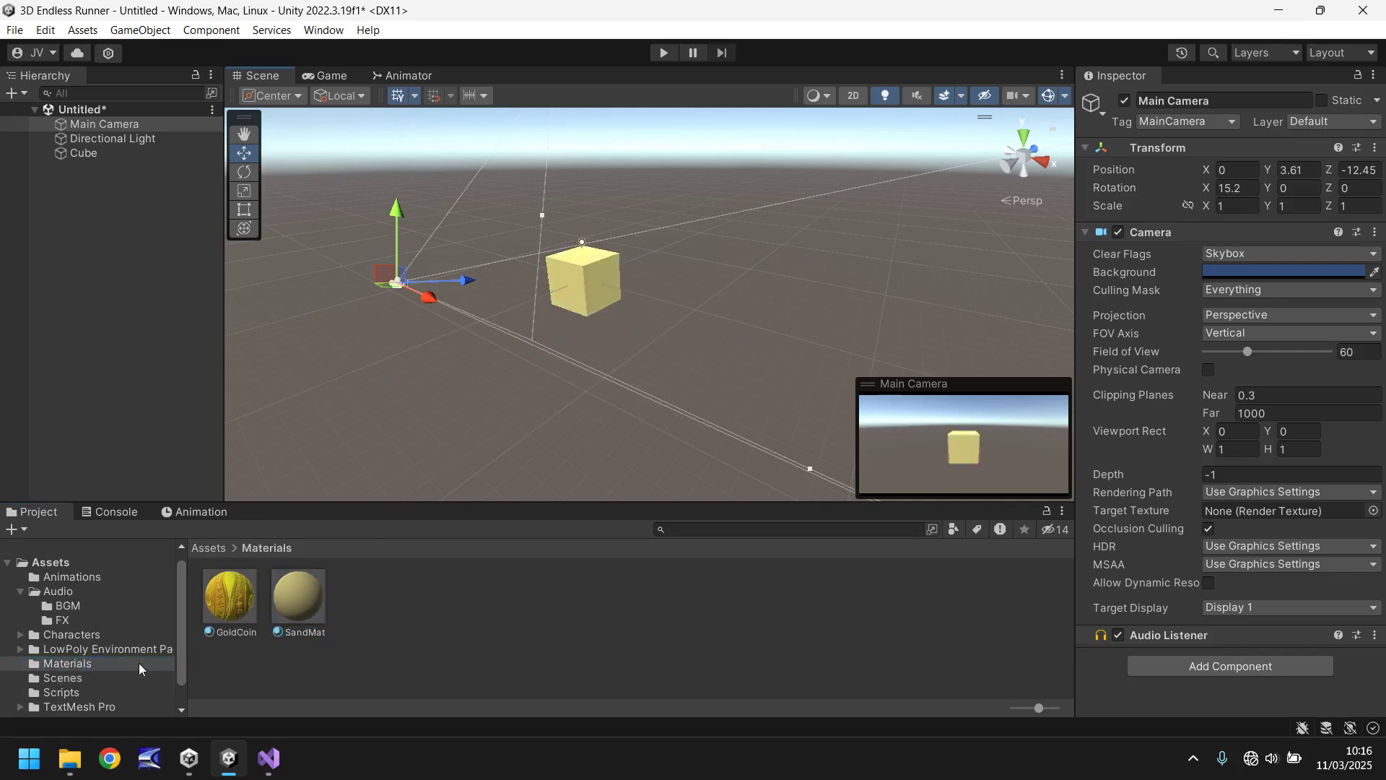
Place the Tree_1 and Stone_1 prefabs from the LowPoly Environment Pack on top of the cube
click(89, 648)
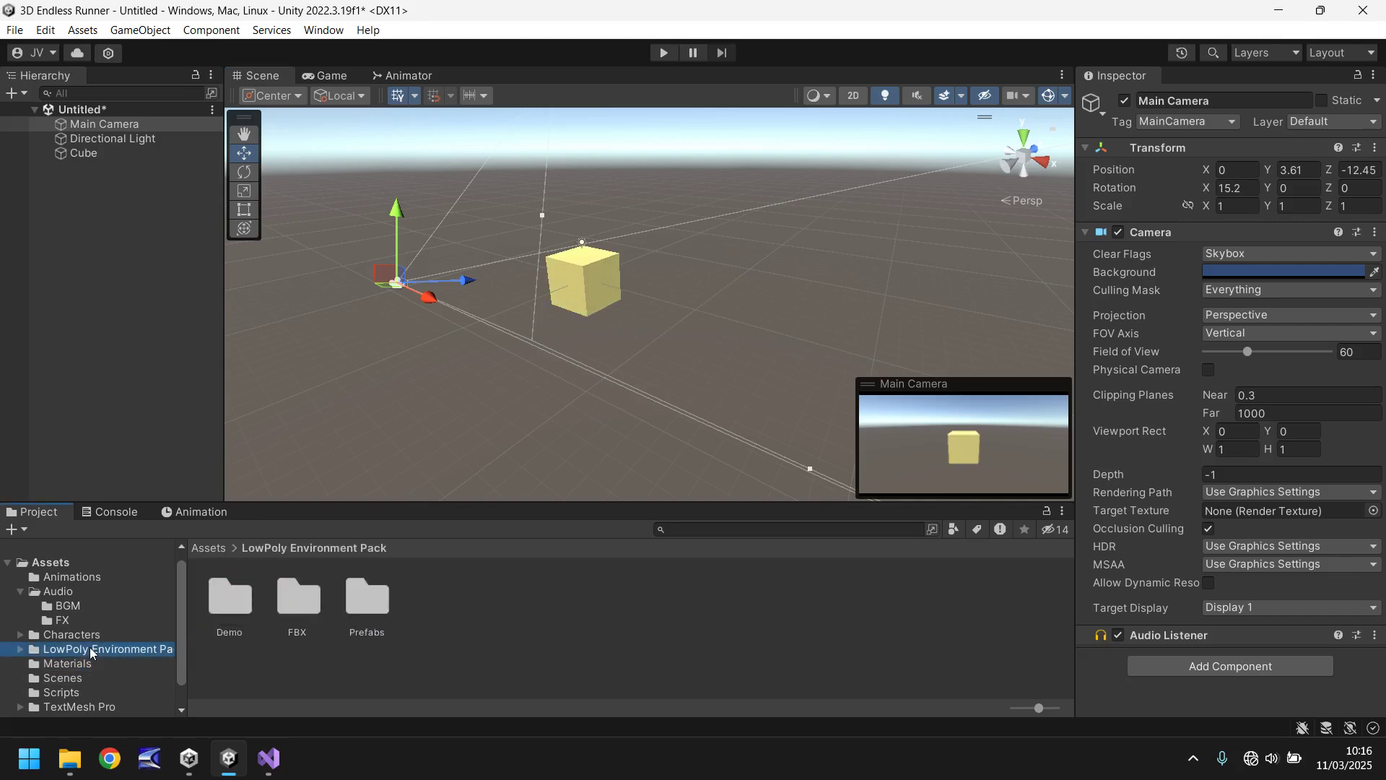
click(369, 604)
double_click(369, 603)
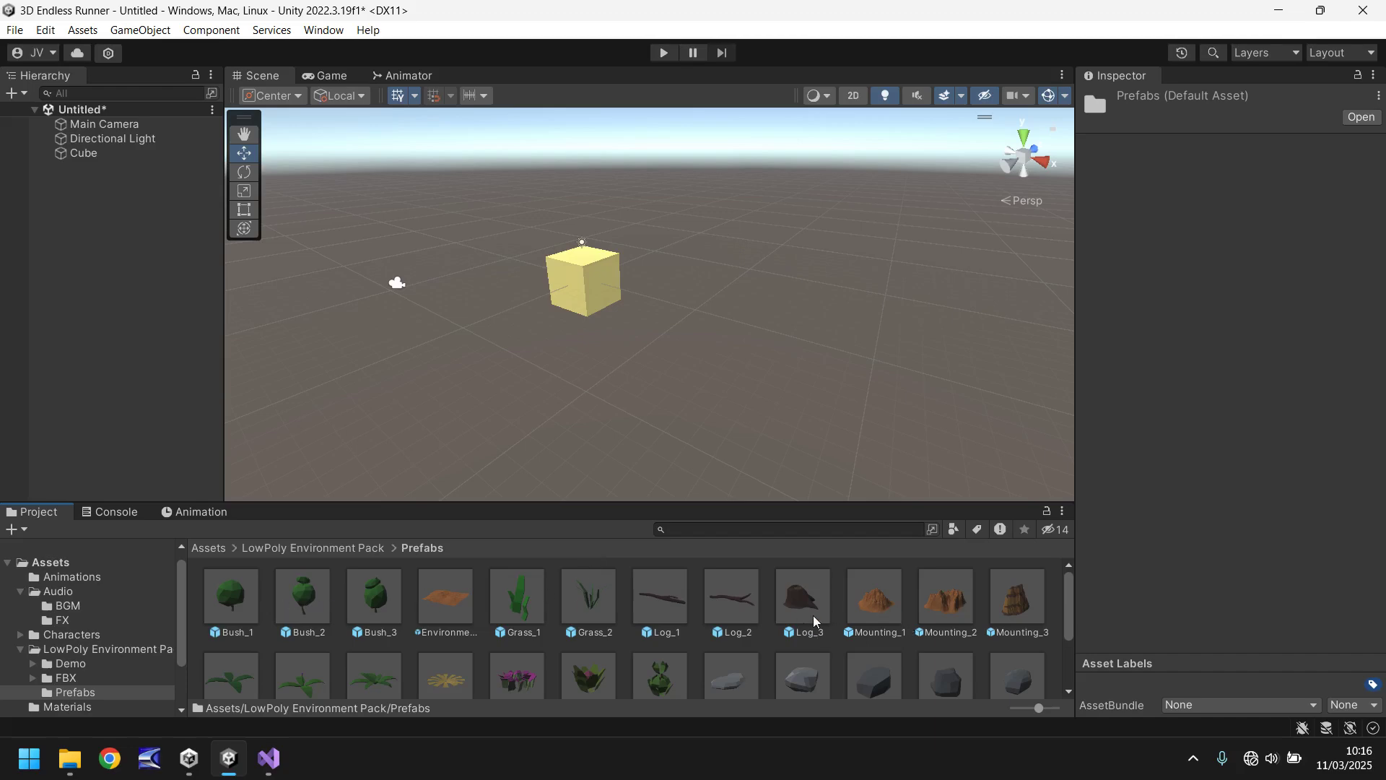
scroll(830, 613, down, 2)
scroll(409, 644, down, 1)
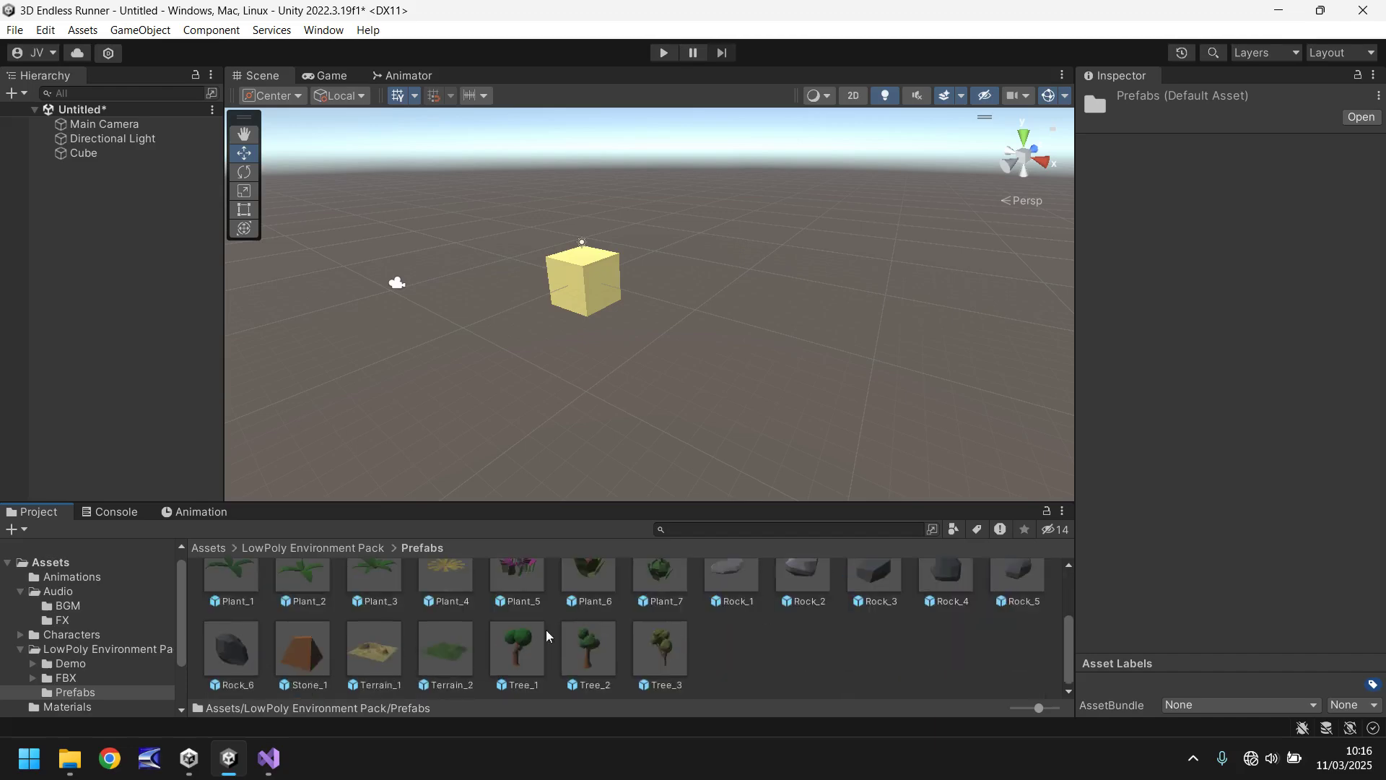
drag(509, 643, 591, 262)
drag(313, 656, 551, 280)
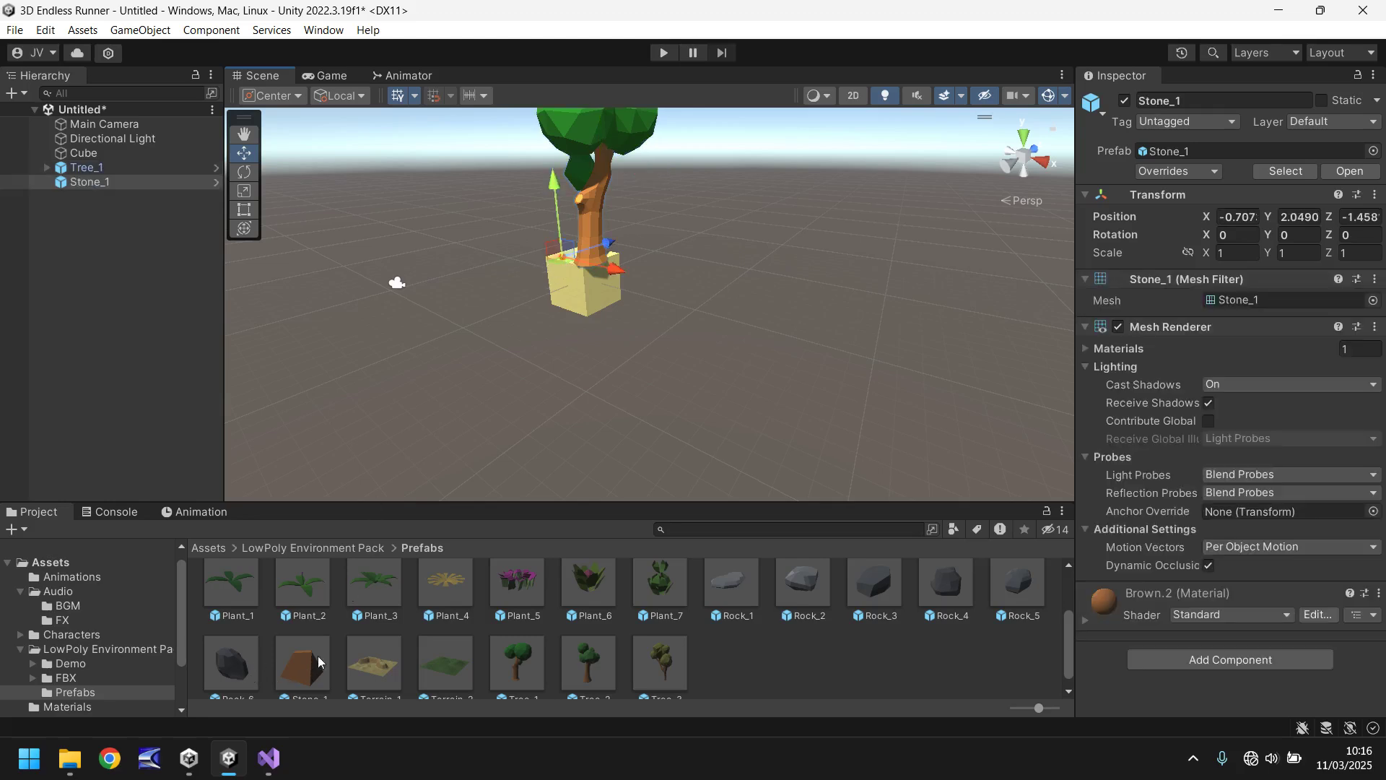
Add the Rock_3, Plant_3 and Log_3 prefabs to the scene at the top of the cube
scroll(882, 589, up, 1)
drag(877, 600, 570, 242)
drag(370, 618, 560, 257)
scroll(761, 622, up, 1)
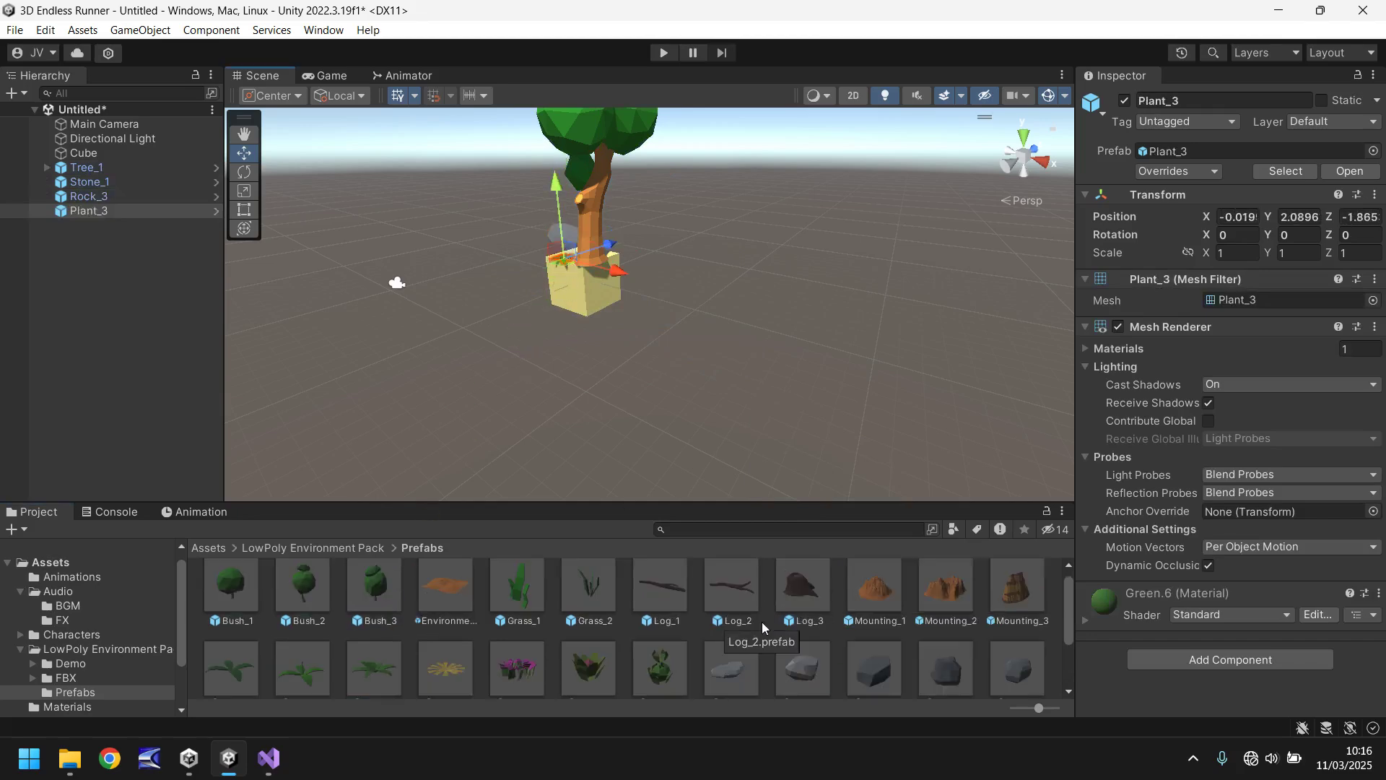
scroll(761, 622, up, 1)
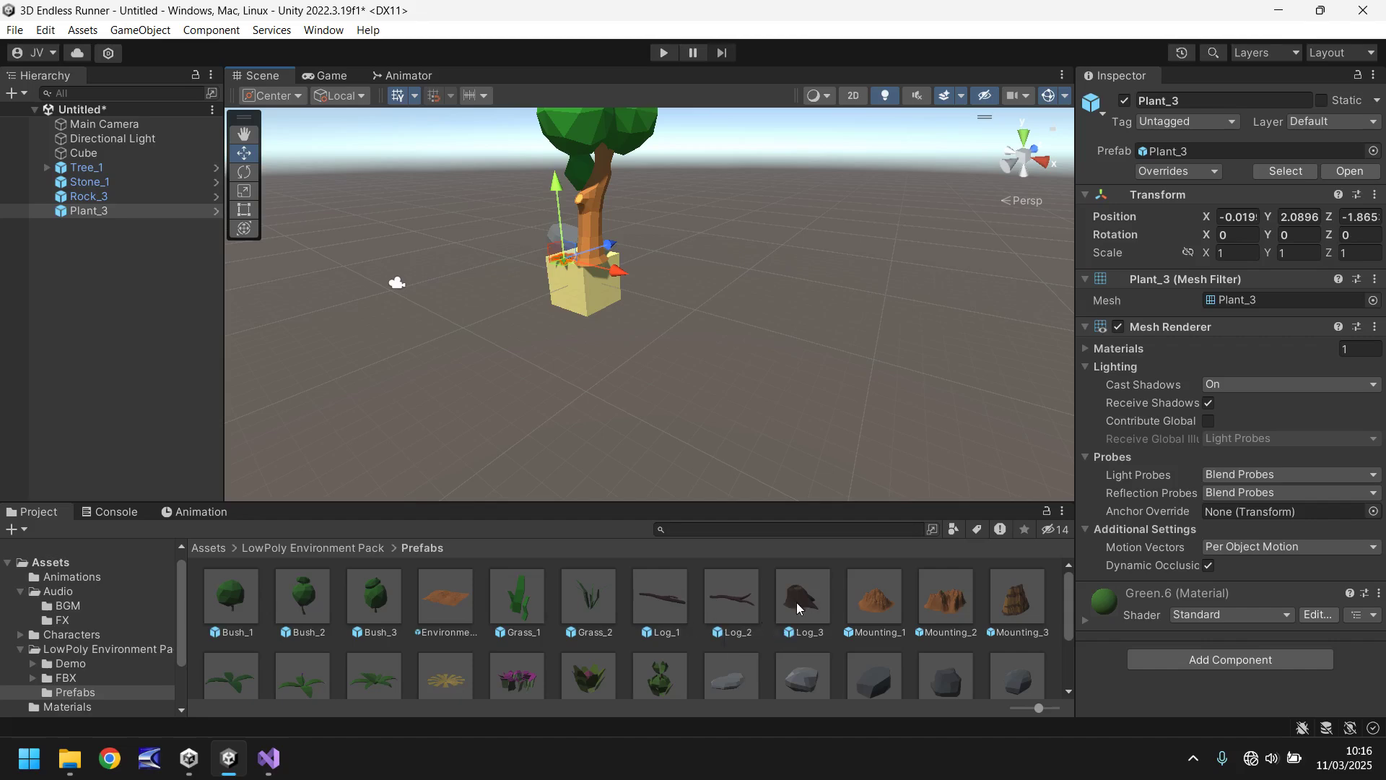
drag(796, 602, 596, 273)
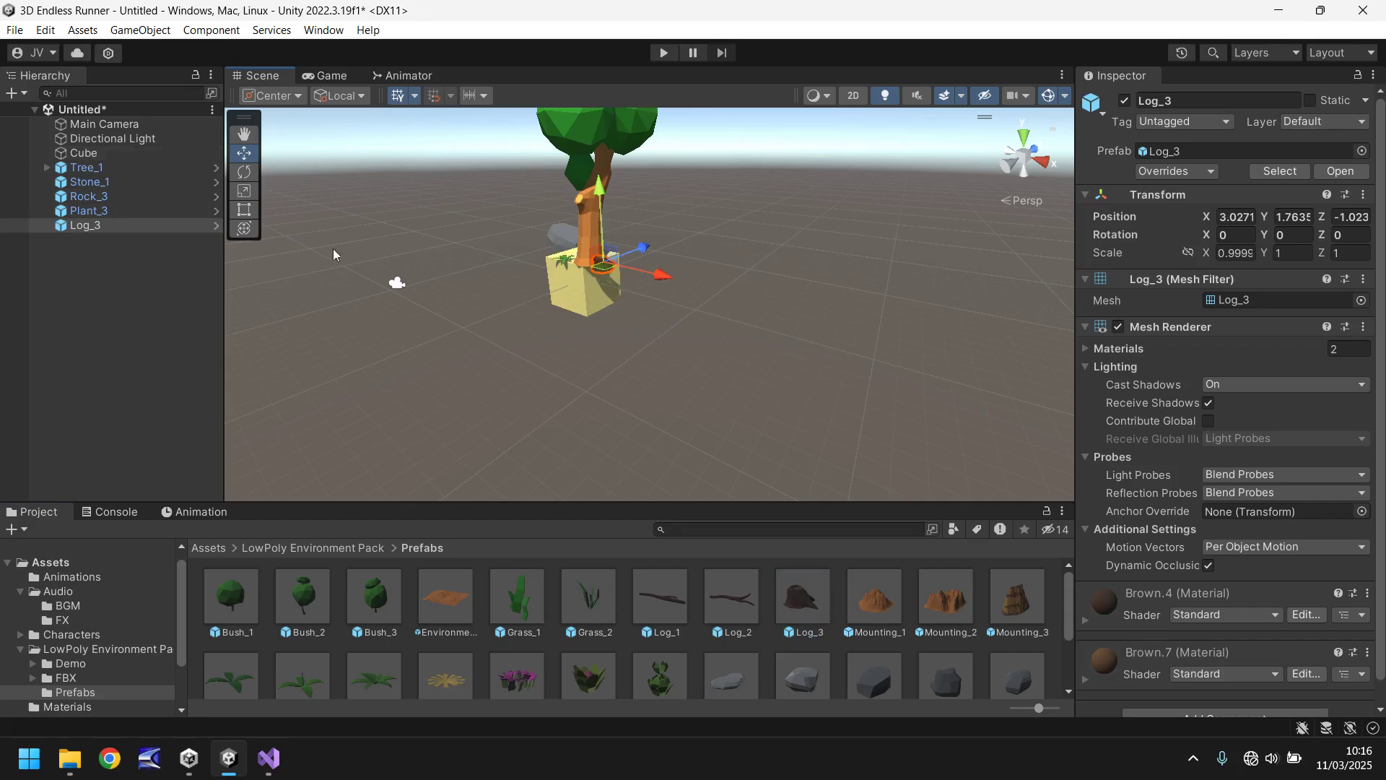
Set the scale of Tree_1 to 0.1 on all three axes
scroll(338, 277, down, 5)
middle_drag(482, 249, 571, 296)
click(718, 300)
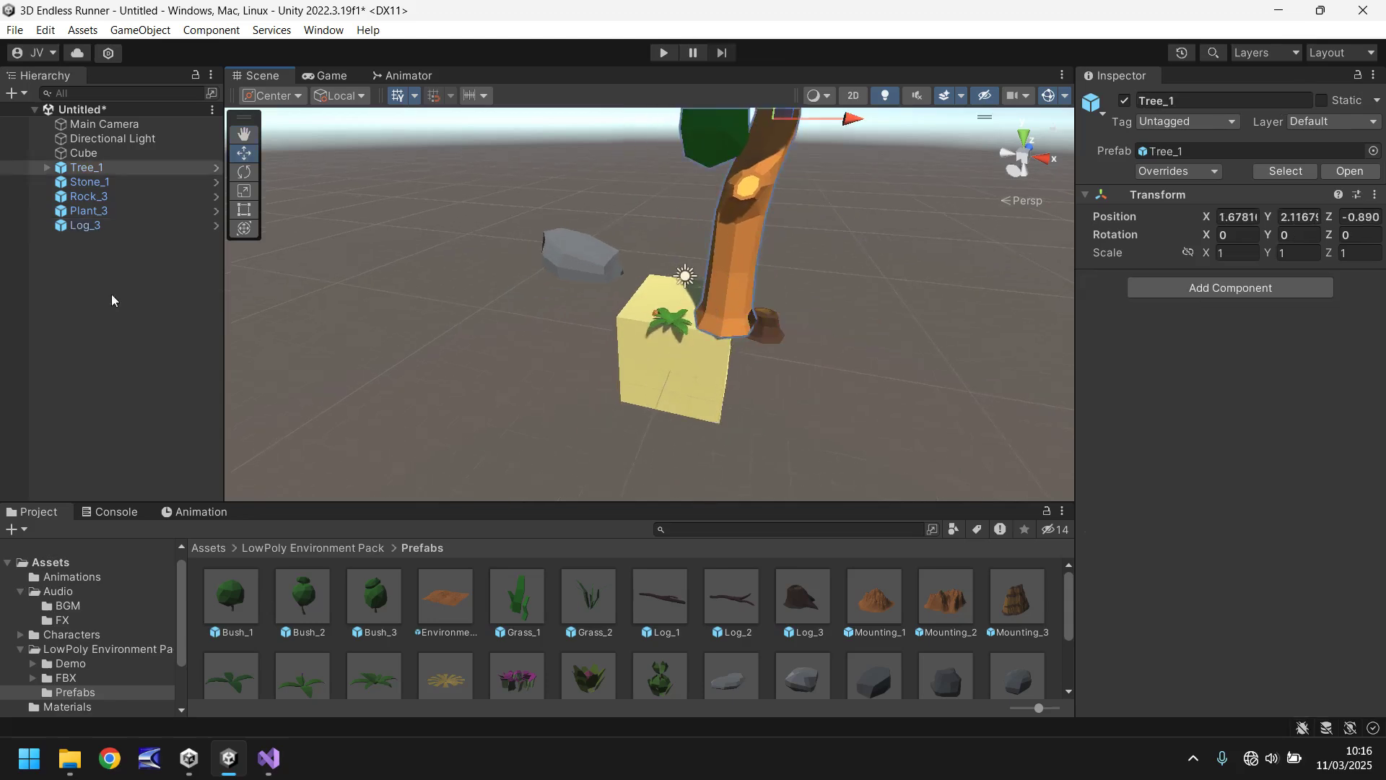
double_click(1237, 252)
text(.1)
click(1293, 252)
text(.1)
click(1343, 253)
text(.1)
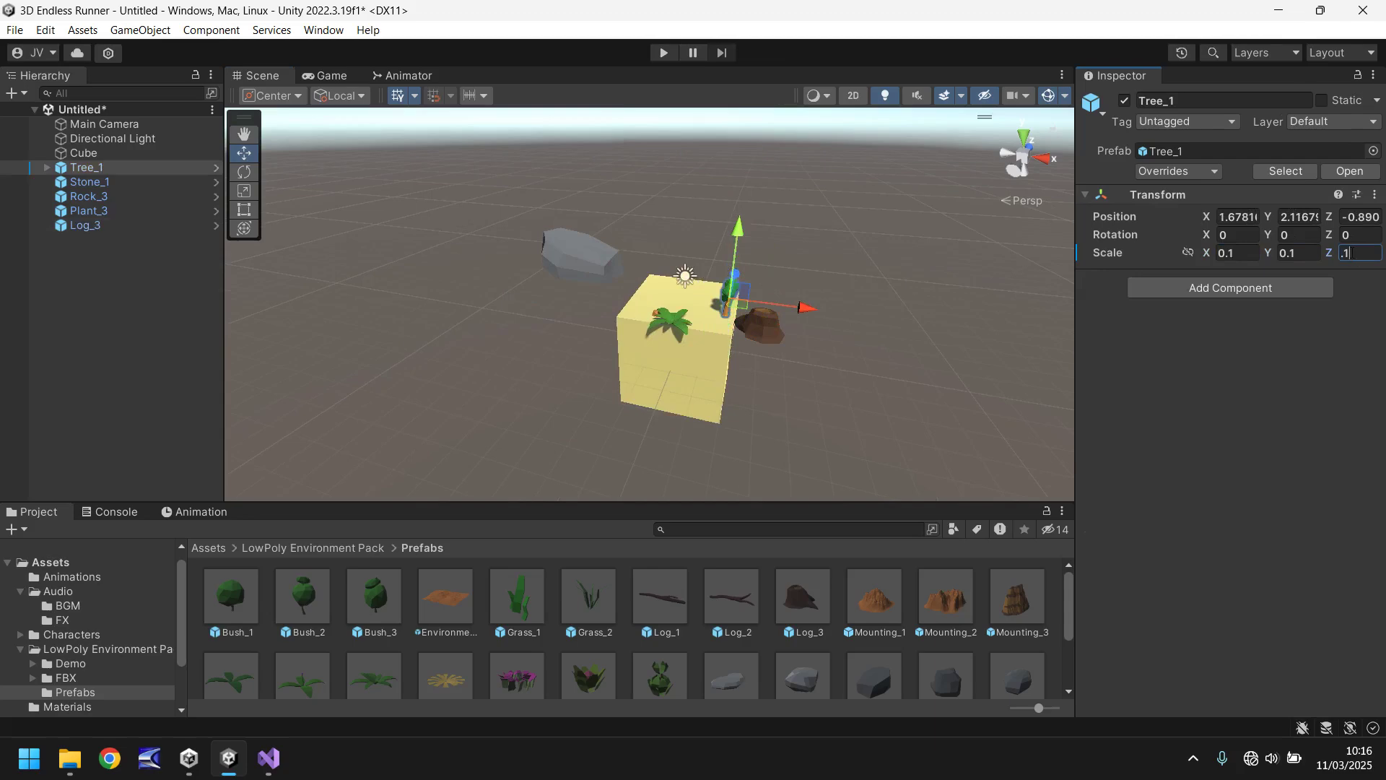
Set the scale of Tree_1 to 0.2 on all three axes
click(1238, 252)
text(.2)
click(1292, 252)
text(.2)
click(1345, 253)
text(.2)
Shift the tree toward the back of the cube's top and move Log_3 to about X 1.09, Y 2.13
middle_drag(760, 283, 526, 321)
drag(598, 269, 538, 310)
click(600, 342)
drag(534, 249, 534, 253)
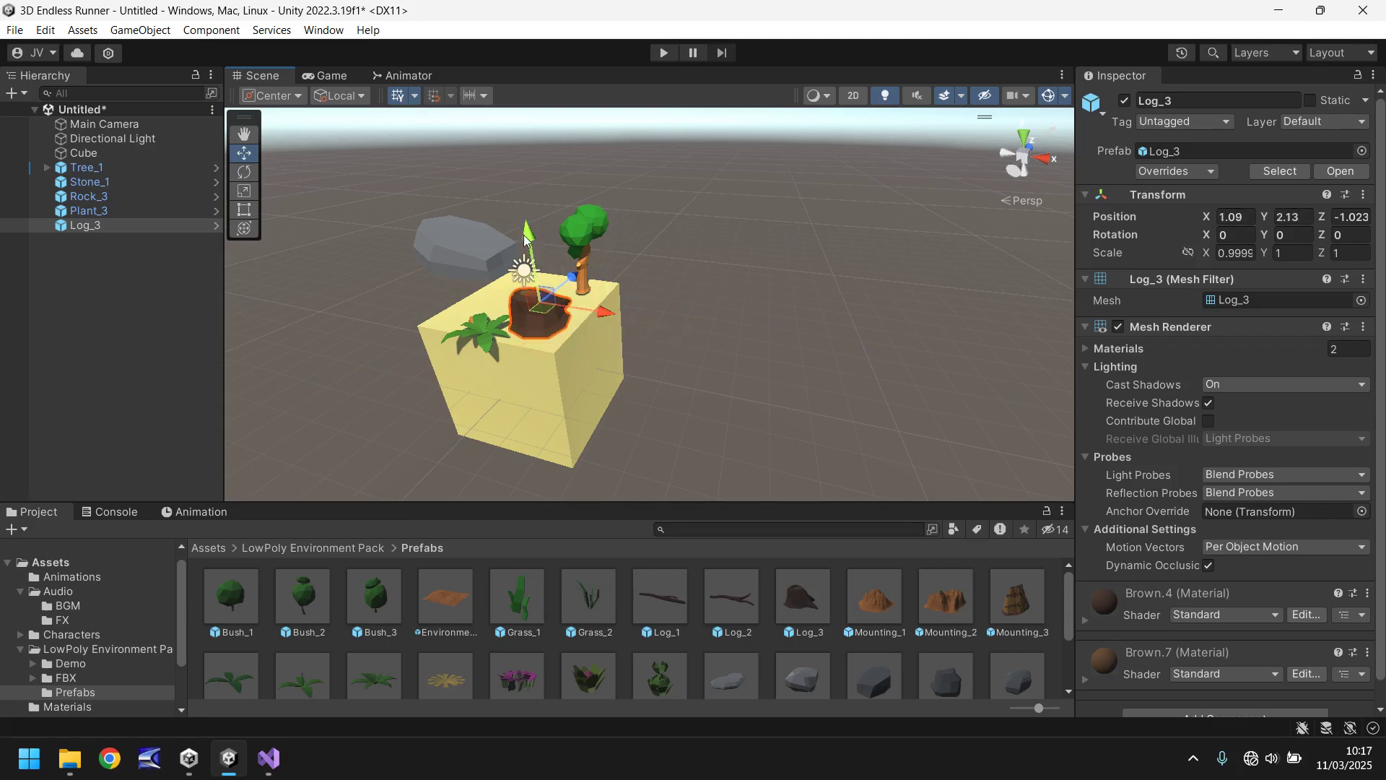
Move Plant_3 to about X -0.83, Z 0.87 on the cube's top and set its scale to 0.75 on all axes
click(482, 339)
click(489, 335)
middle_drag(489, 335, 760, 371)
drag(759, 372, 784, 311)
click(1222, 253)
text(0.75)
click(1300, 252)
text(0.75)
click(1344, 252)
text(.75)
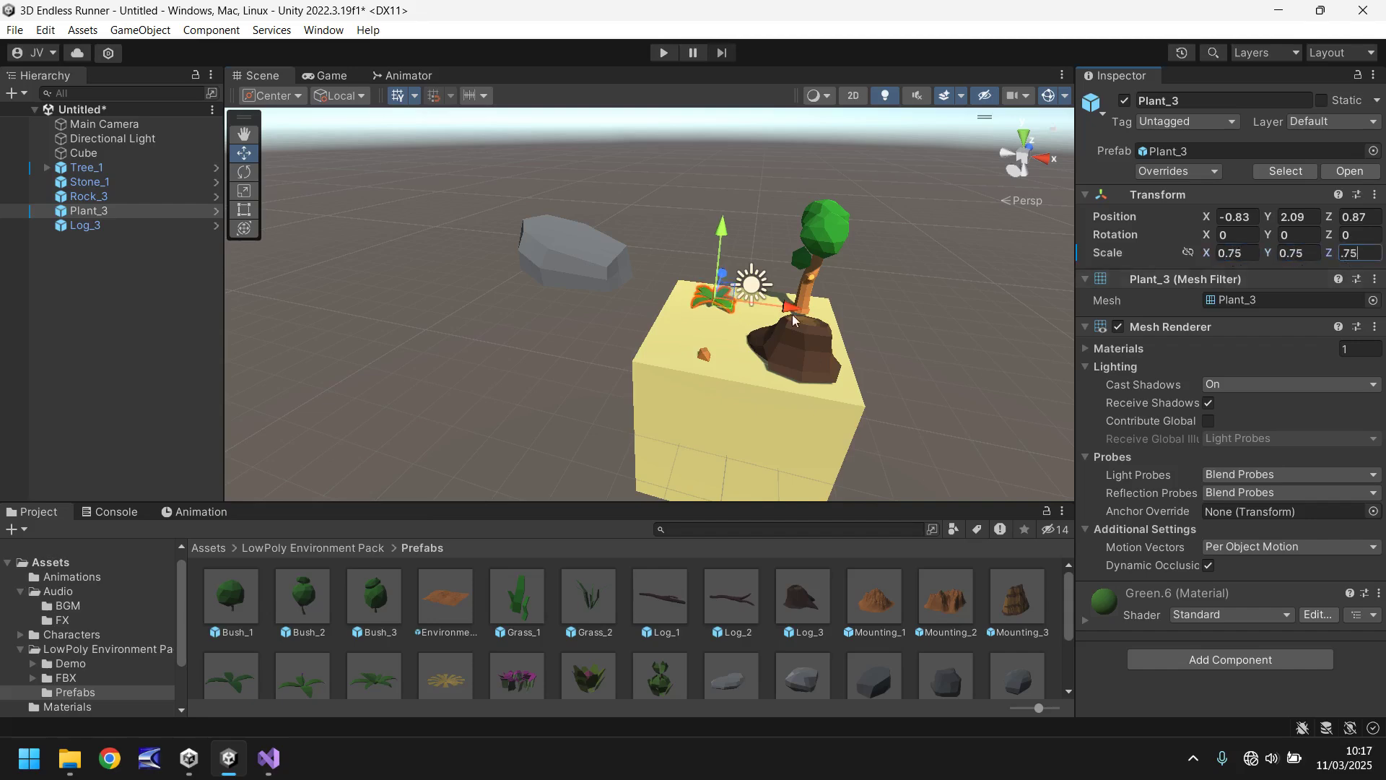
Duplicate Plant_3, move the copy forward to about Z -0.63, and rotate it about 25.24° around Y
click(721, 280)
key(ctrl+d)
drag(734, 278, 724, 309)
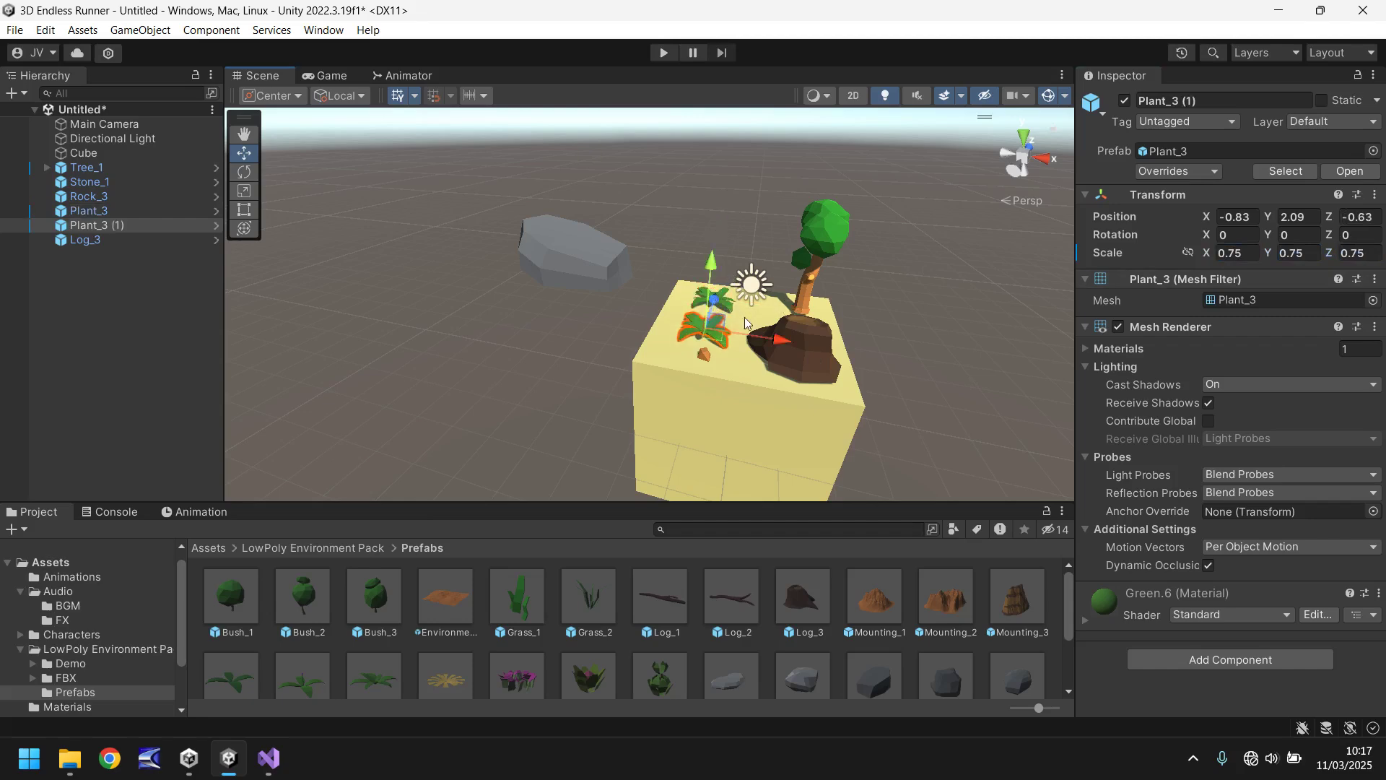
click(1295, 235)
key(Return)
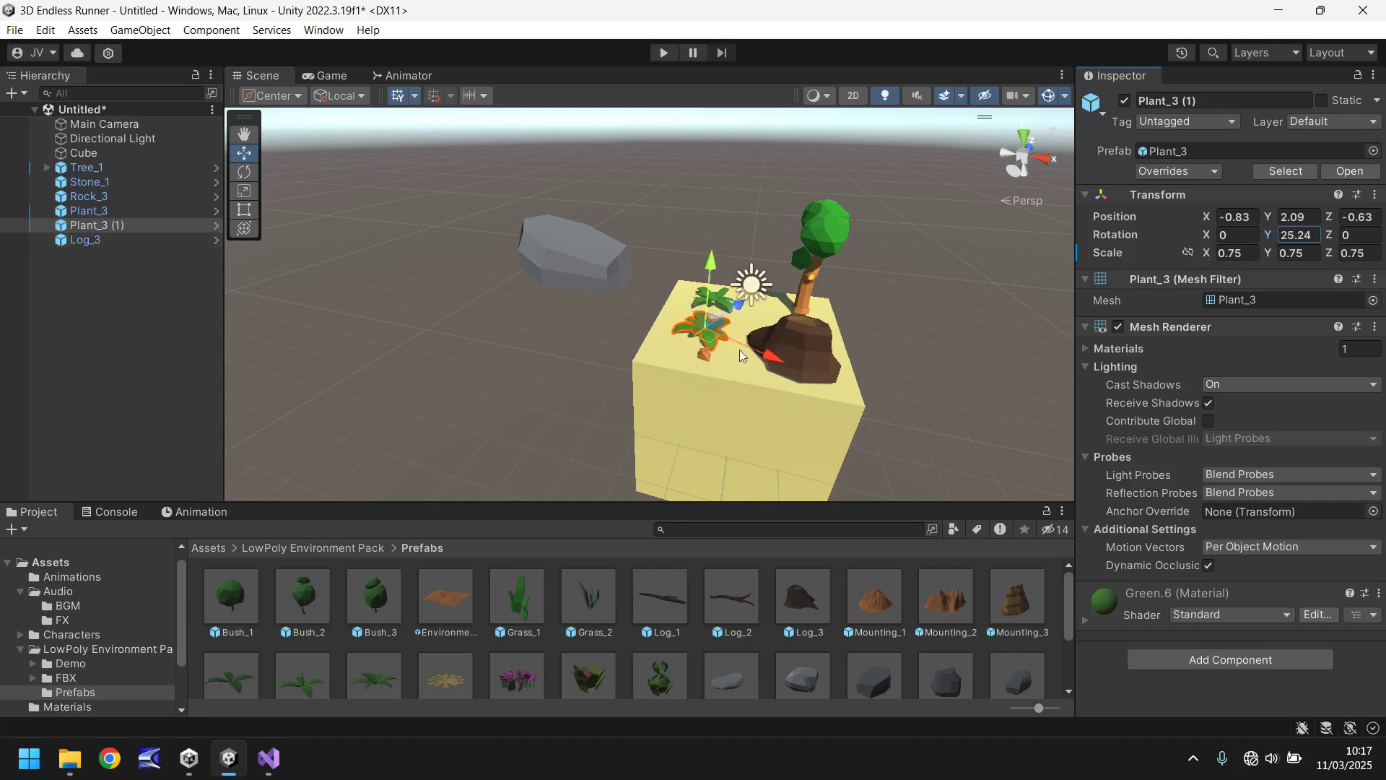
Set the scale of Stone_1 to 3 on all axes and shift it along X toward the cube's outer edge
click(704, 356)
click(1250, 253)
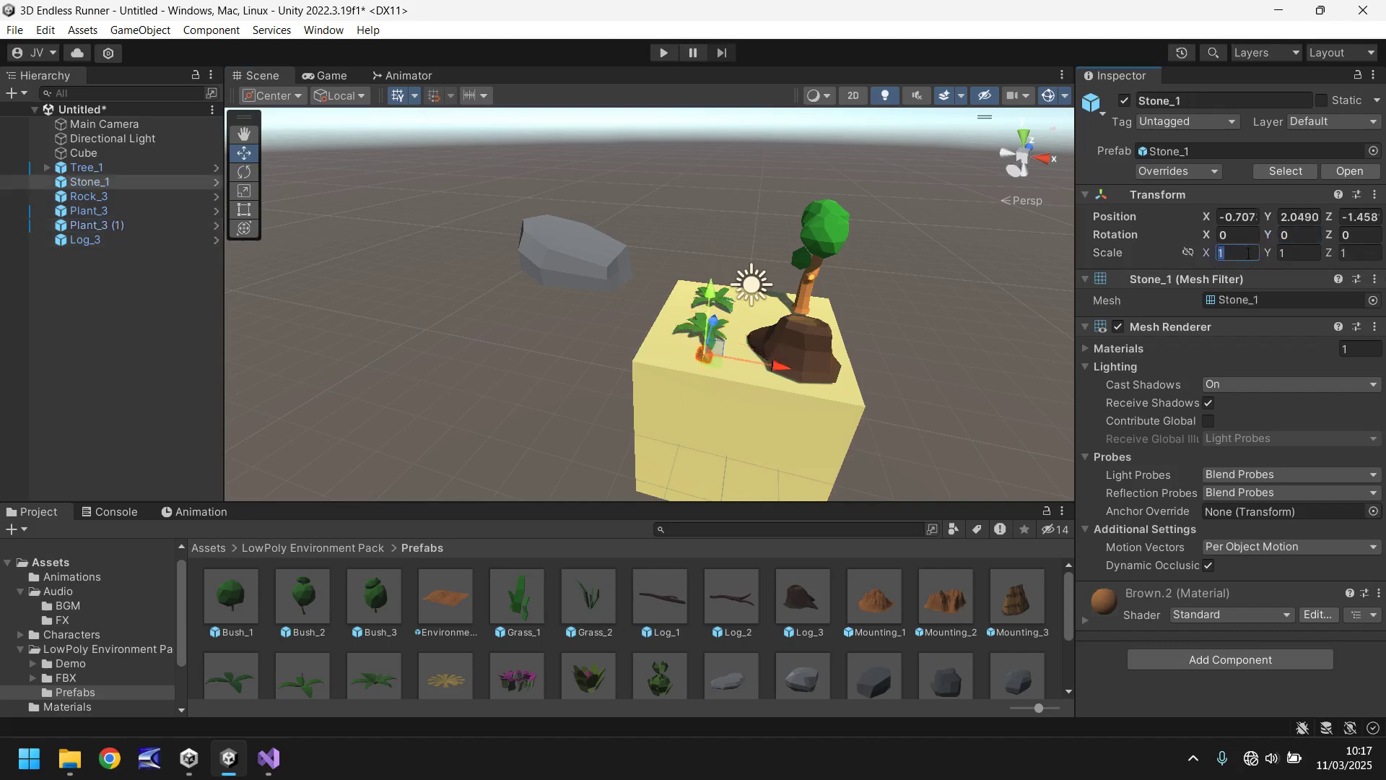
text(3)
key(Tab)
text(3)
key(Tab)
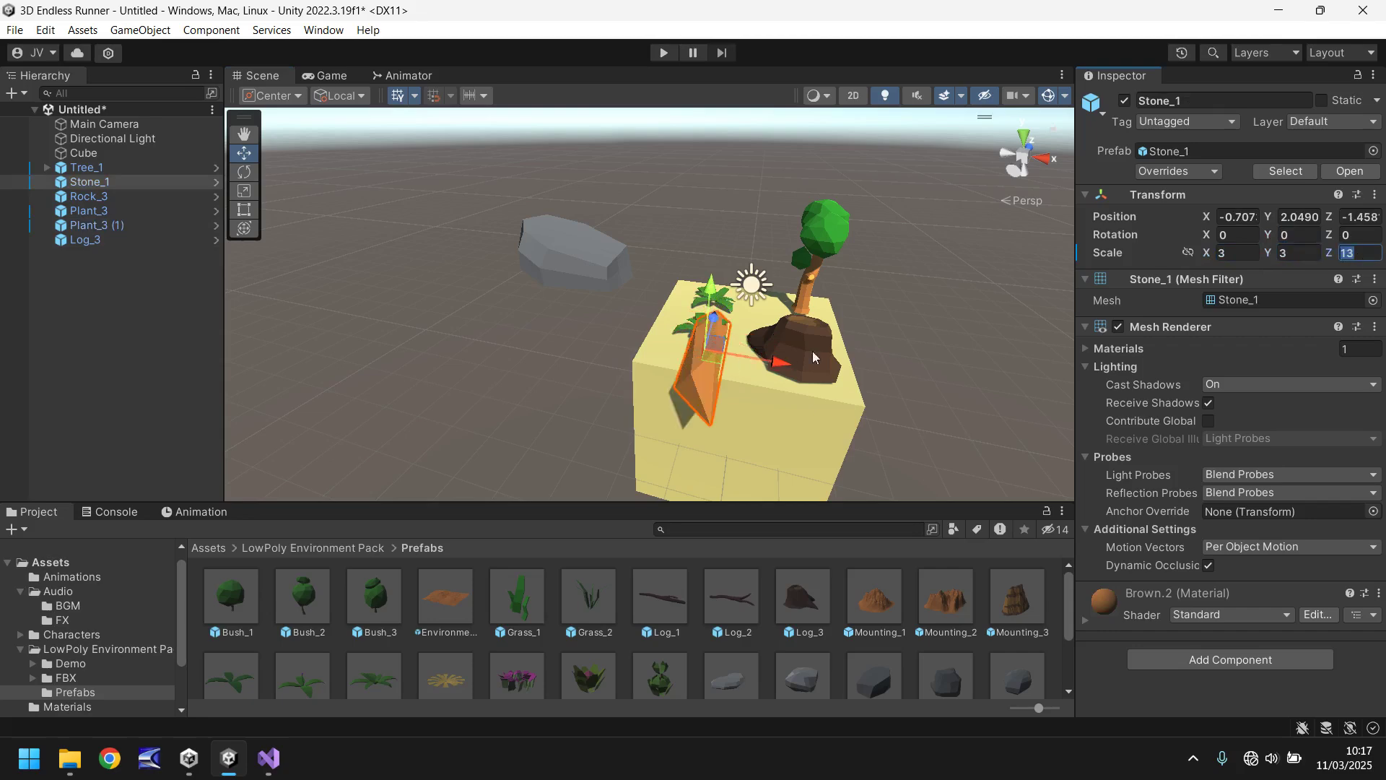
text(3)
drag(778, 361, 744, 356)
Move Rock_3 onto the cube at about -0.18, 1.23, 1.11 and set its scale to 0.5 on all axes
click(625, 260)
drag(626, 251, 776, 328)
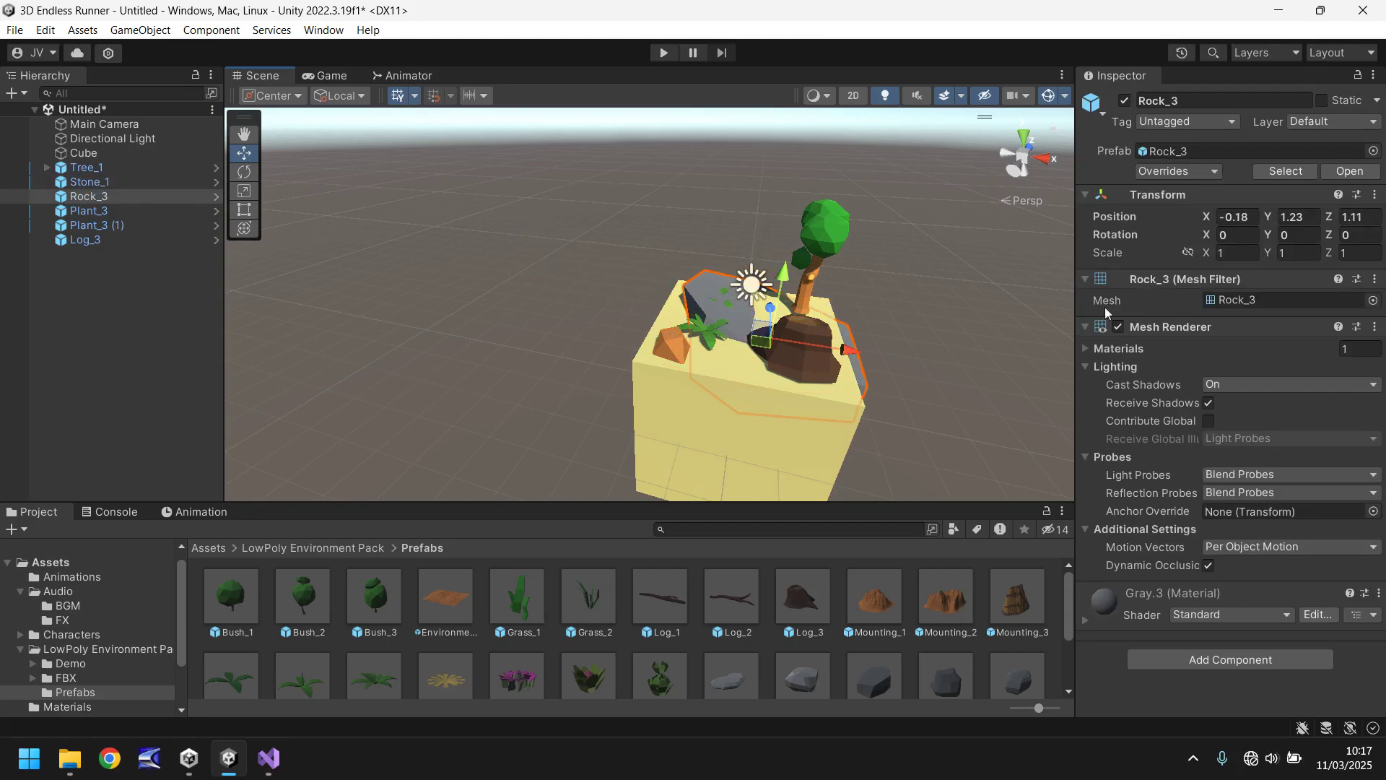
click(1229, 252)
text(0.5)
key(Return)
click(1303, 254)
text(0.5)
key(Tab)
text(.5)
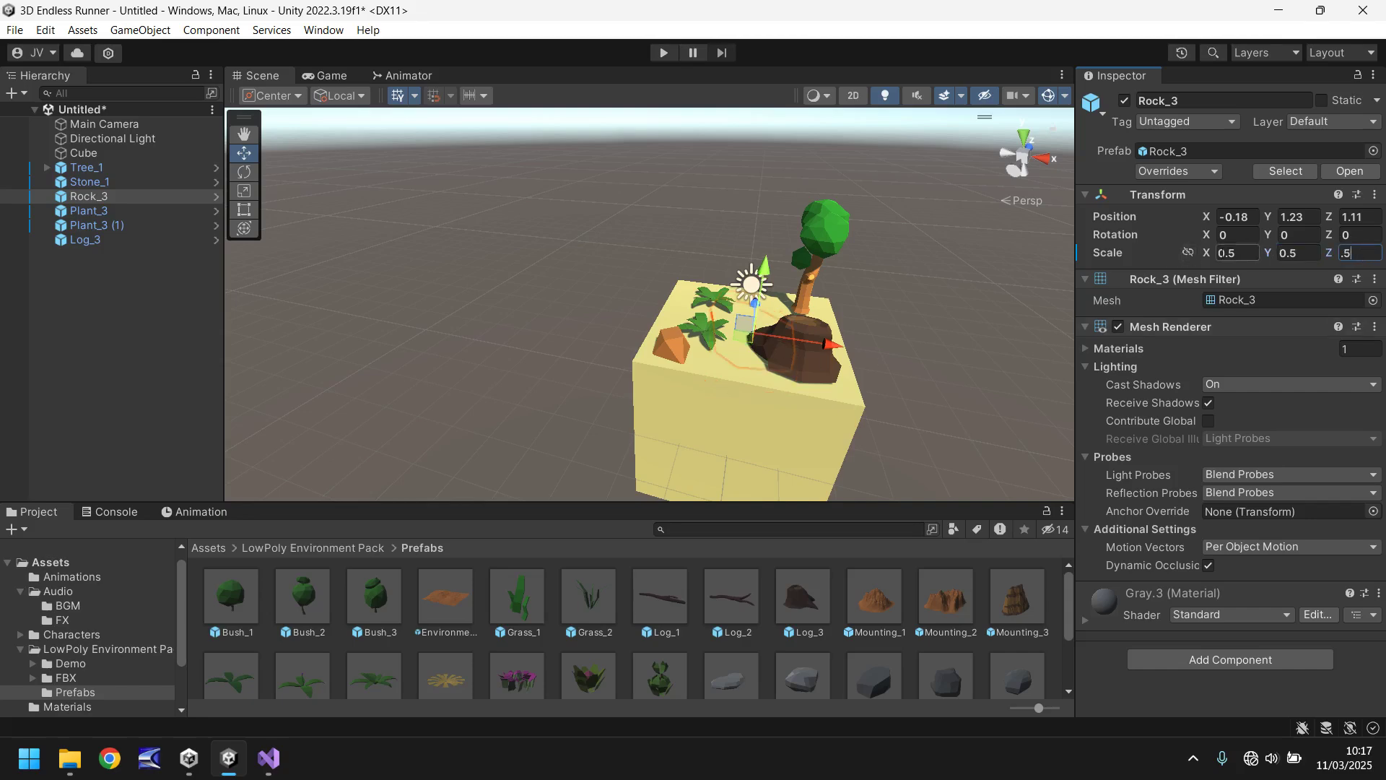
Rotate Rock_3 90° around Y, raise it and fit it at the cube's back, shifting the rear plant to about X -1.14
click(1292, 235)
text(90)
key(Return)
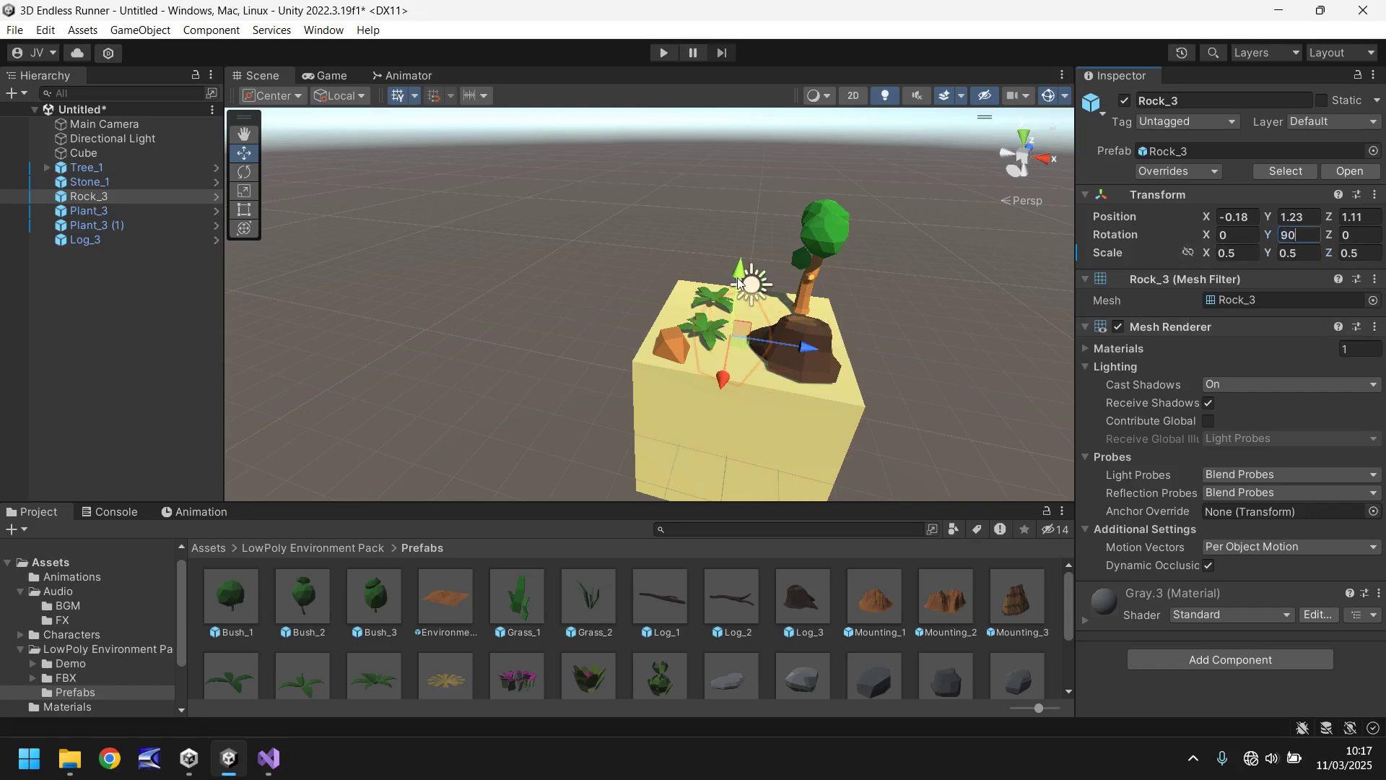
drag(738, 285, 732, 259)
drag(729, 321, 759, 303)
click(721, 300)
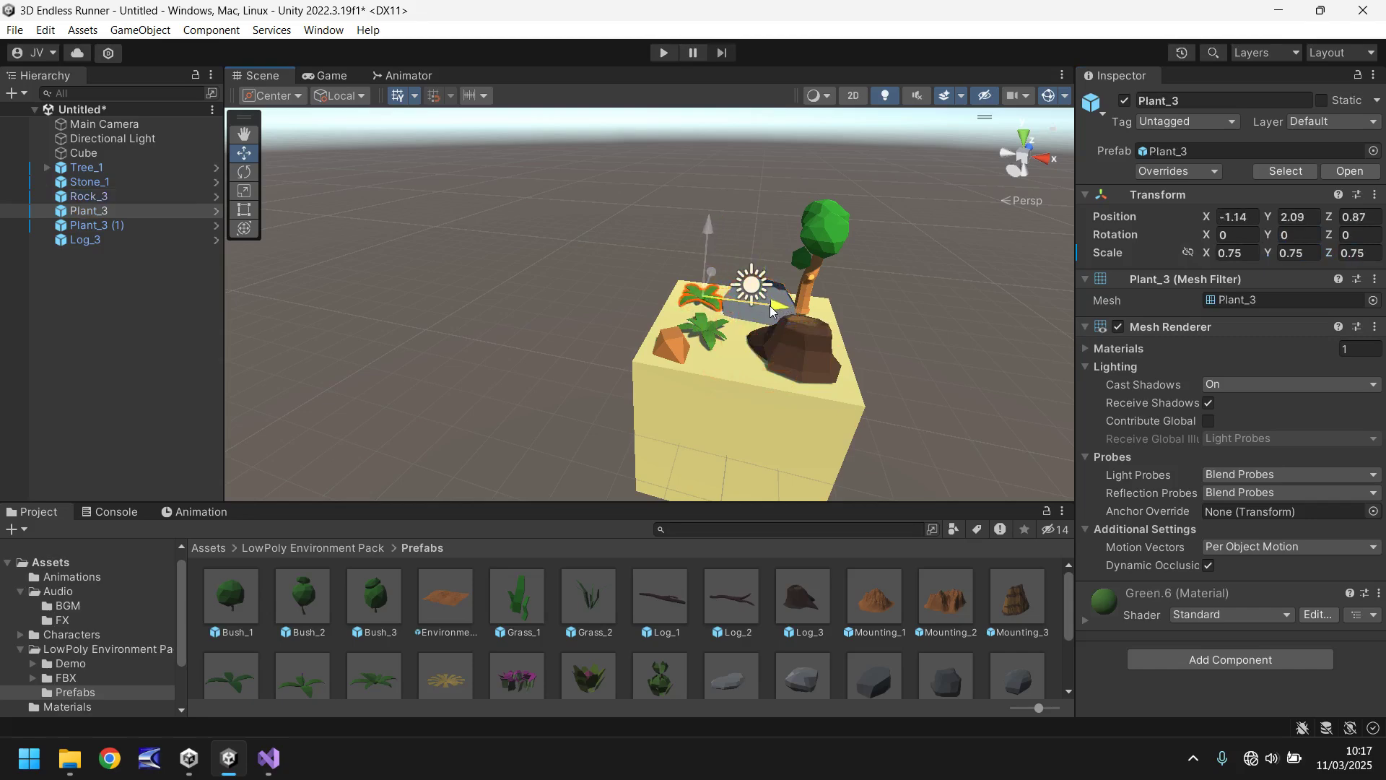
Make the tree, stone, rock, log and both plants children of the Cube, and view the result in the Game view
shift+click(109, 239)
drag(96, 165, 83, 153)
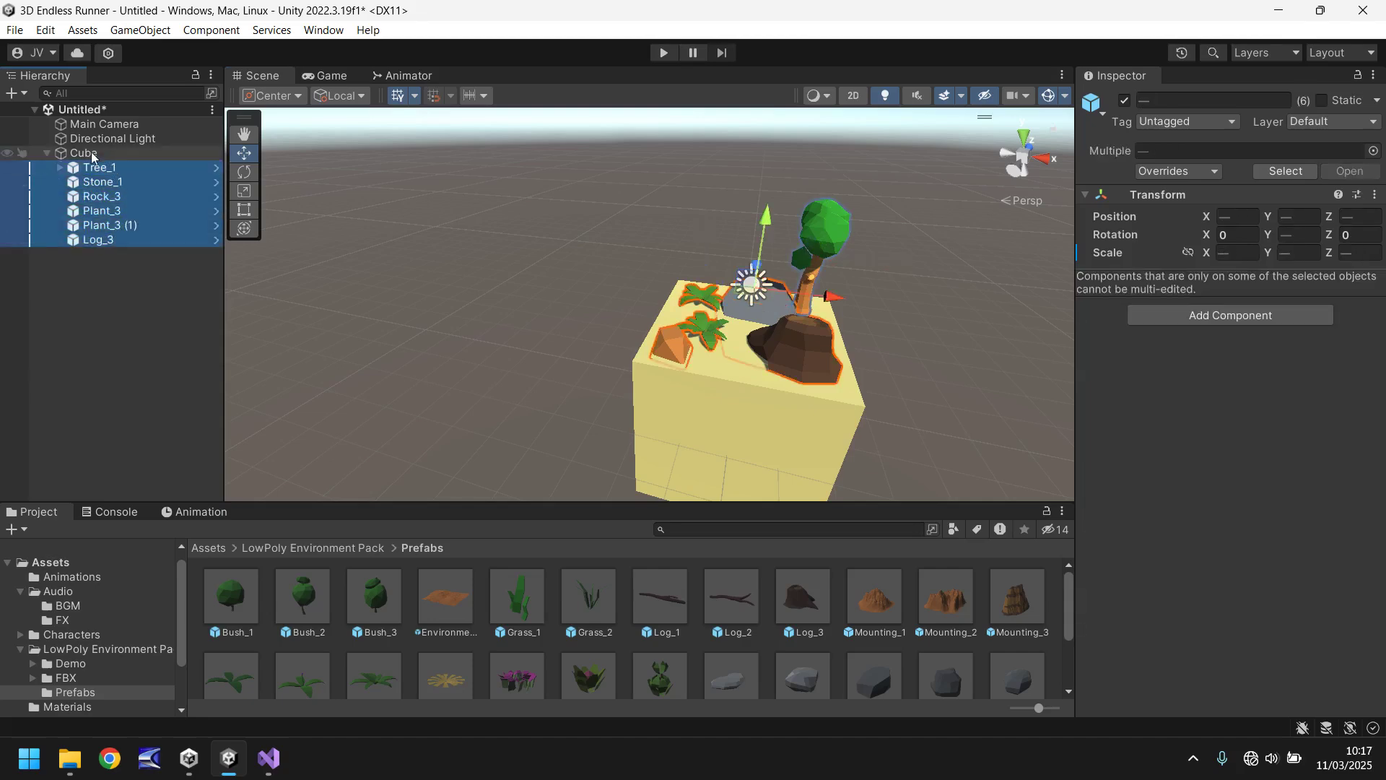
click(326, 75)
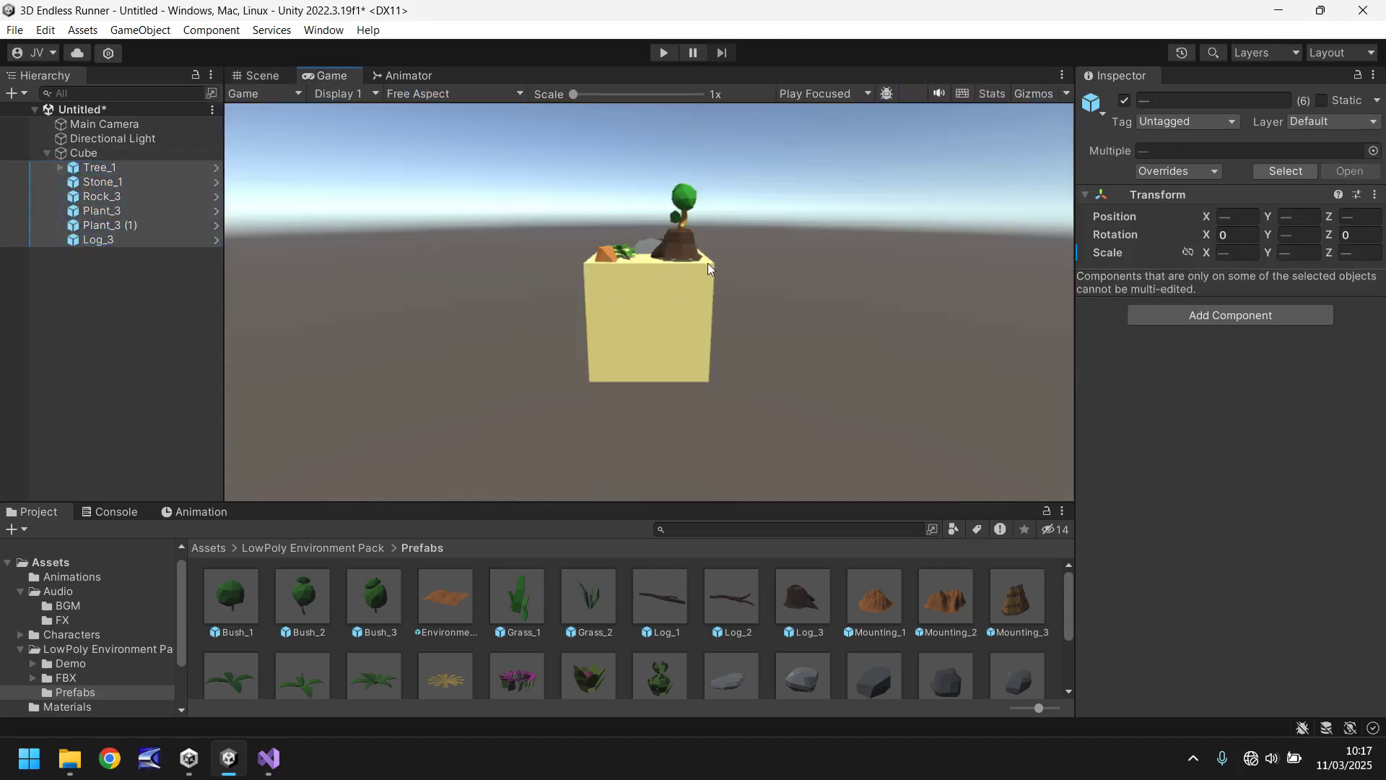
Move the Main Camera to about Y 4.24, Z -7.18, tilt it to about 25.81° around X, and check the Game view
click(258, 76)
click(104, 124)
right_drag(540, 301, 518, 267)
scroll(516, 286, down, 5)
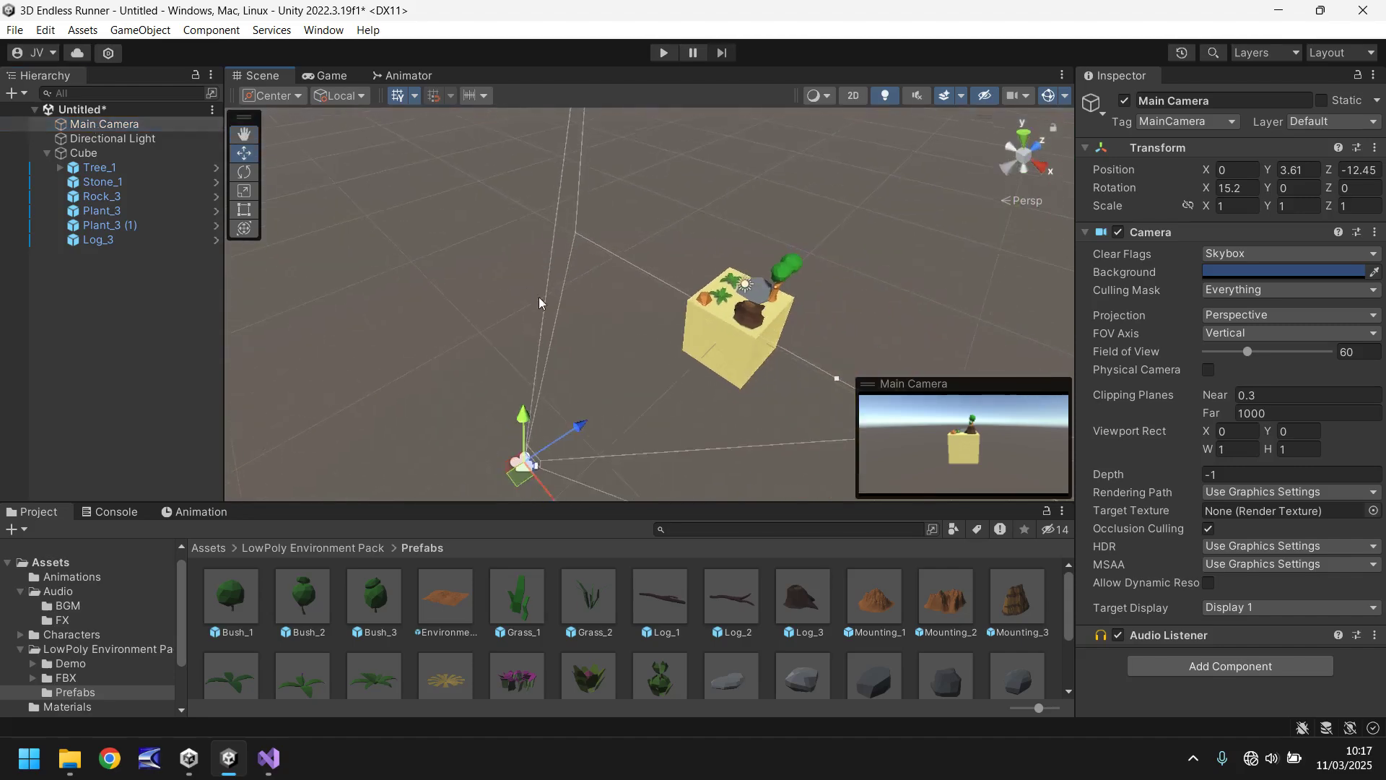
drag(505, 324, 499, 187)
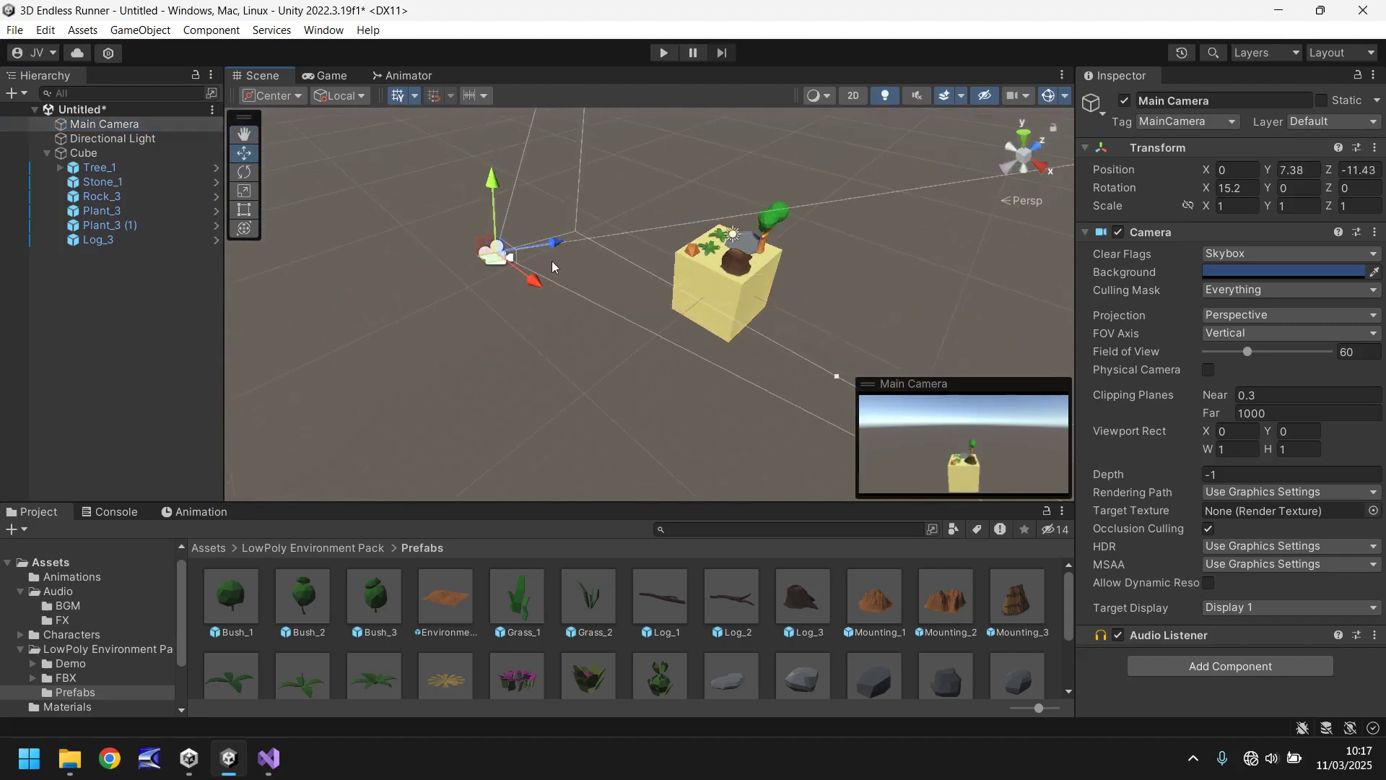
drag(560, 248, 693, 249)
drag(645, 155, 647, 203)
drag(1206, 188, 108, 177)
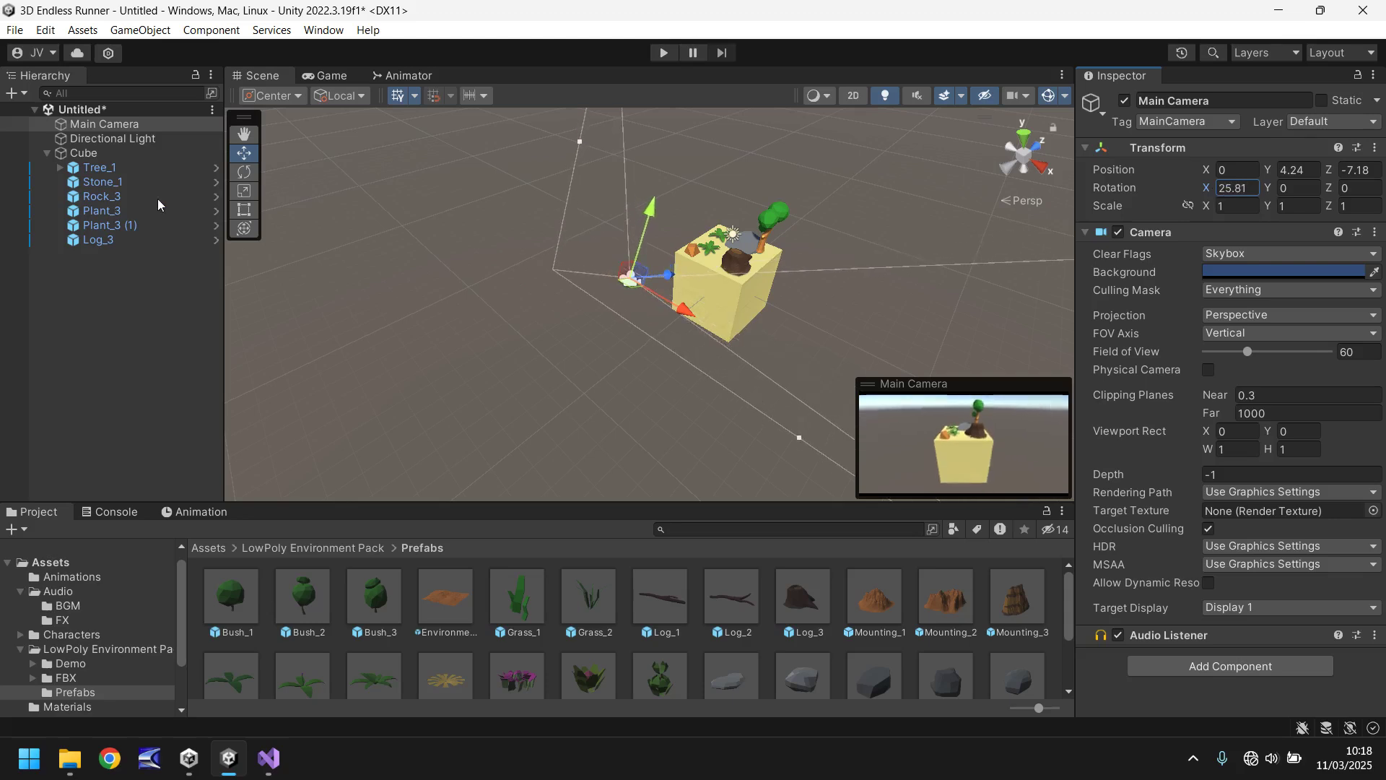
click(340, 75)
Pull the Main Camera back and raise it to about Y 6.08, Z -9.41
click(256, 75)
drag(639, 276, 610, 285)
drag(600, 232, 587, 211)
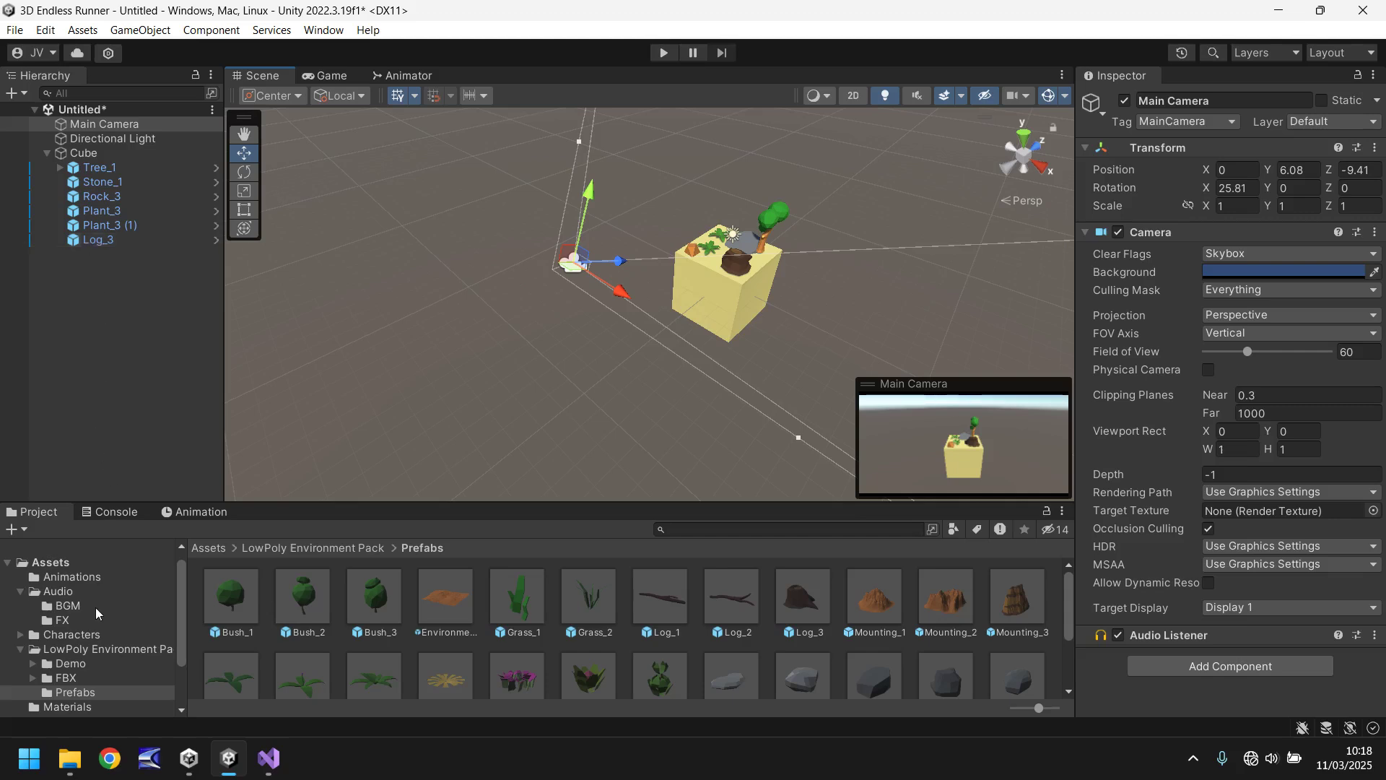
Attach the CollectCoin script from the Scripts folder to the Cube
click(20, 591)
click(20, 620)
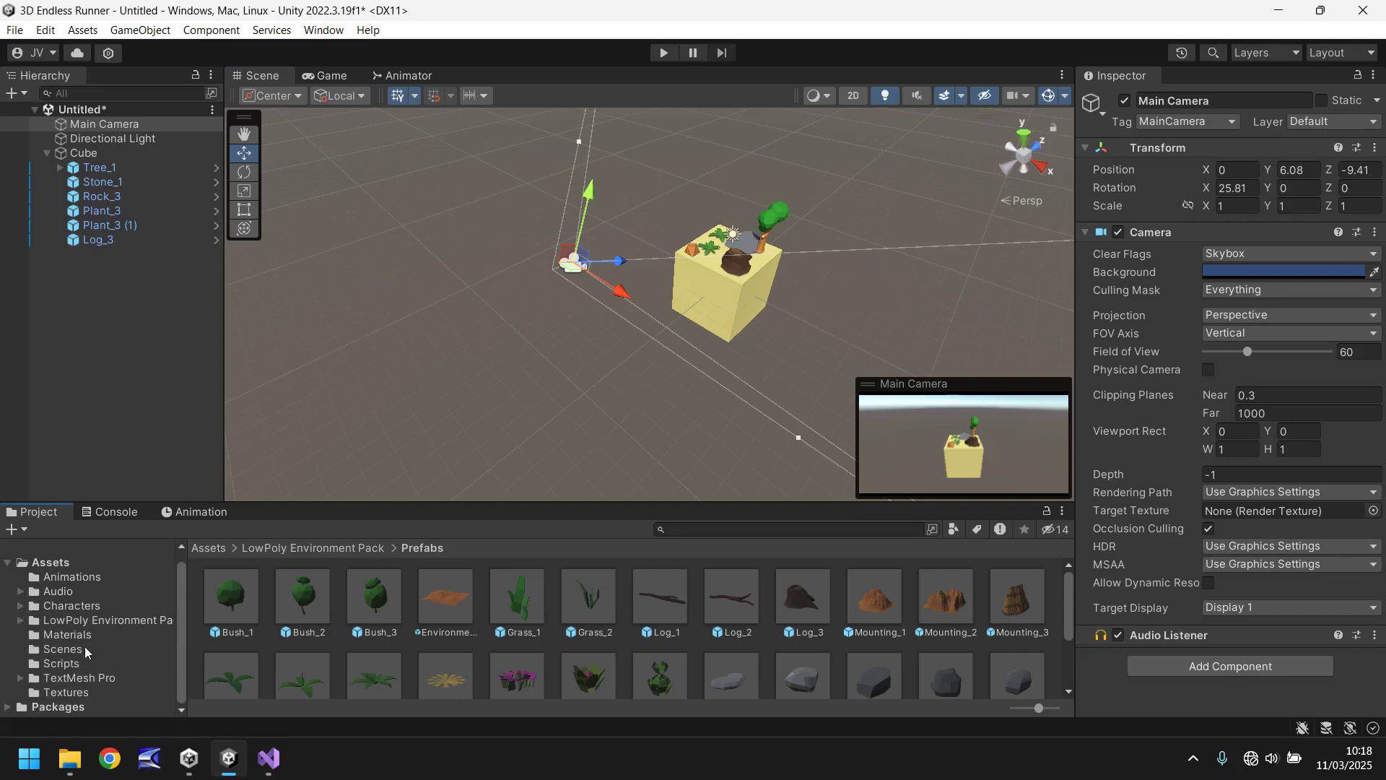
click(63, 664)
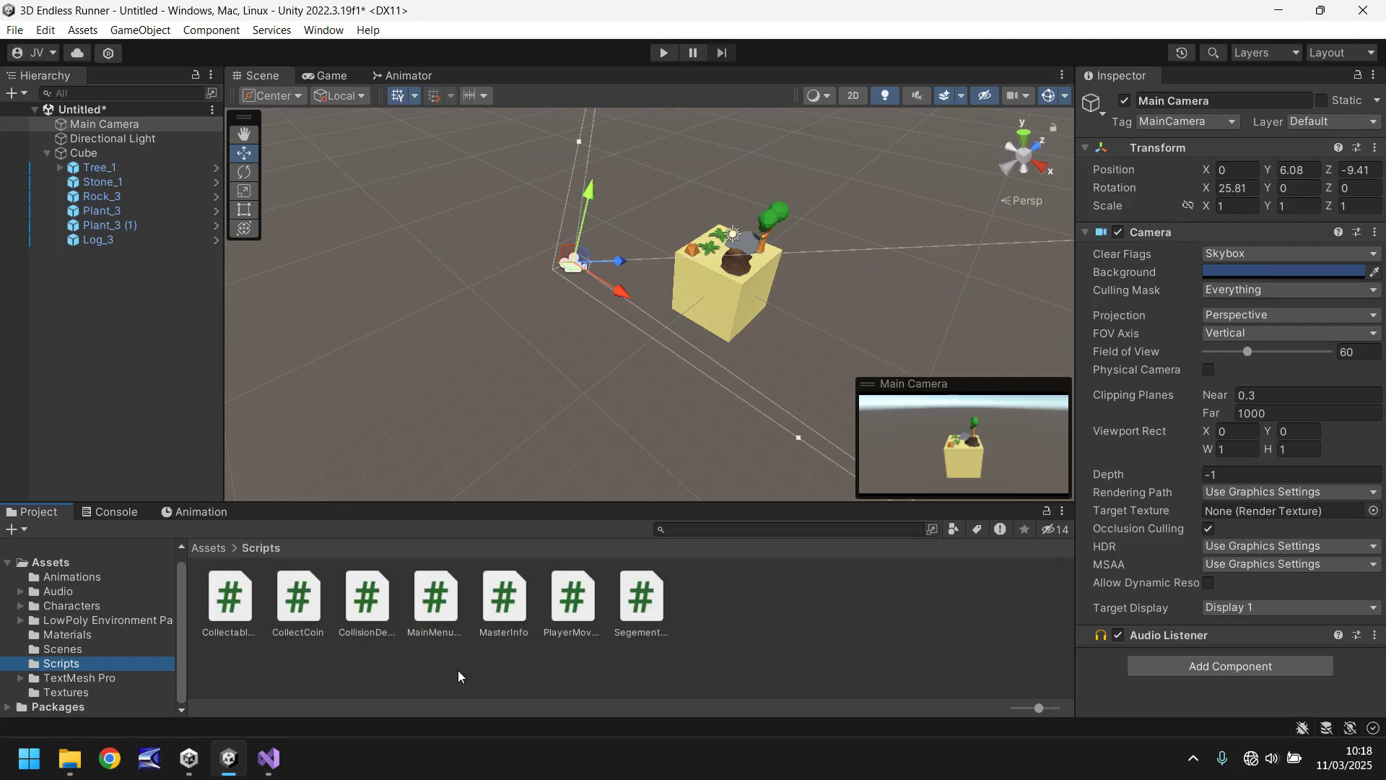
click(293, 598)
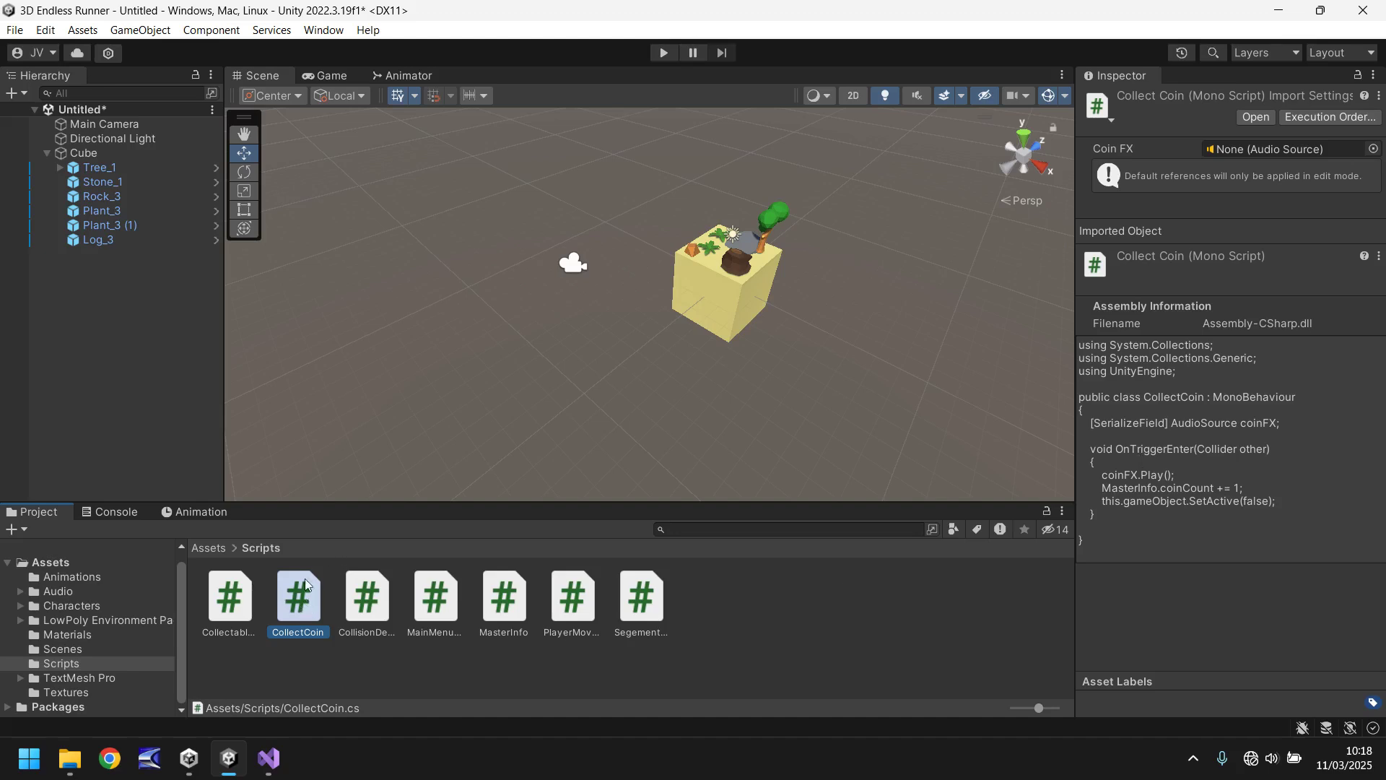
Rename the Cube object as DesertRun
click(93, 157)
click(94, 154)
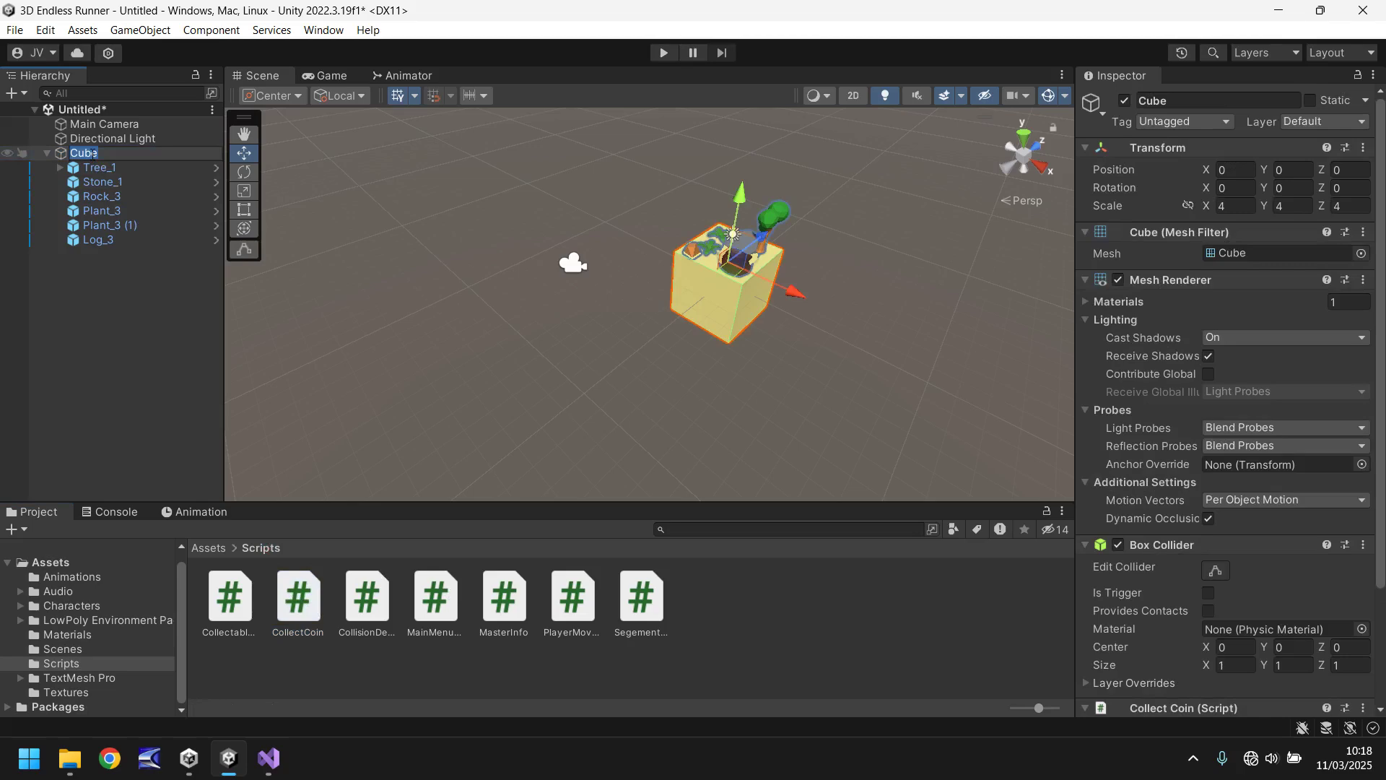
text(DesertRun)
key(Return)
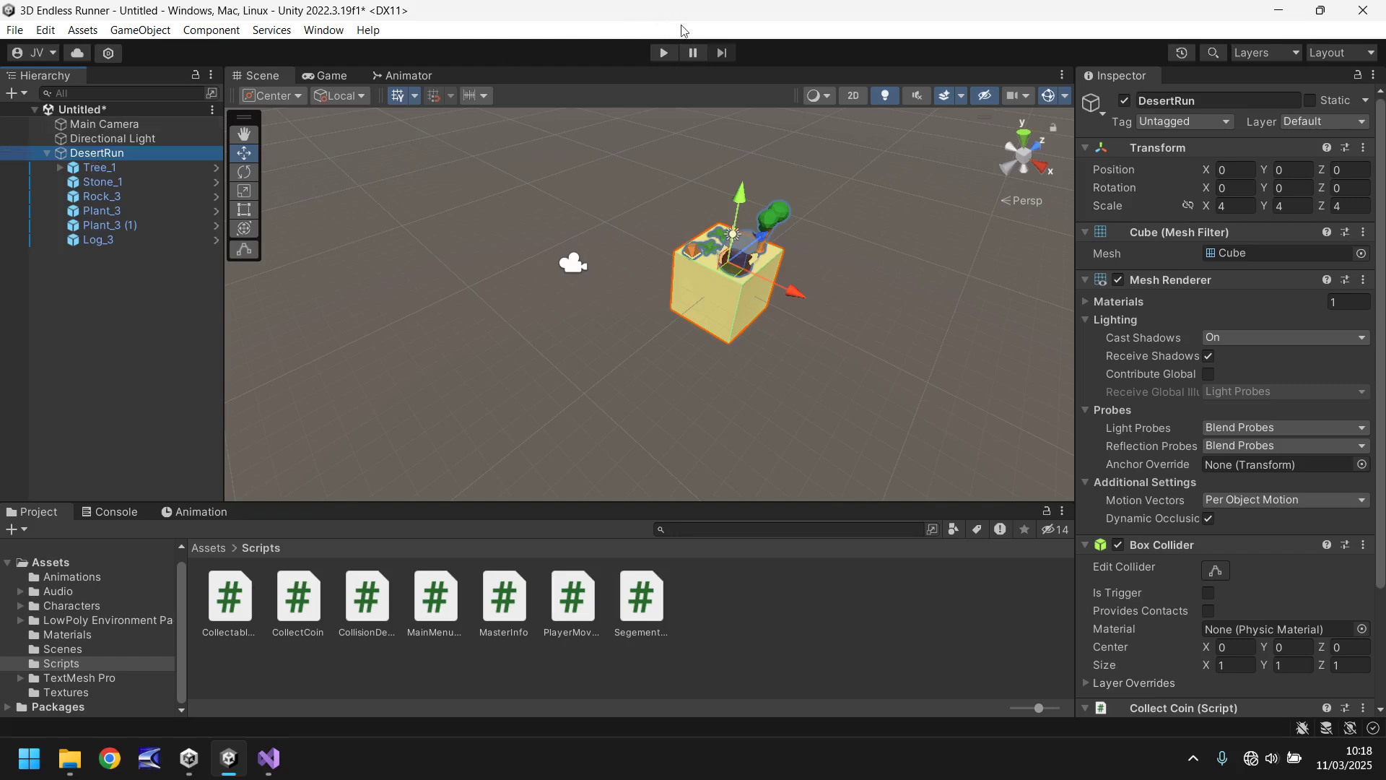
Play-test the scene and inspect the code of the Collect Coin script attached to DesertRun, closing it before returning to Unity
click(663, 52)
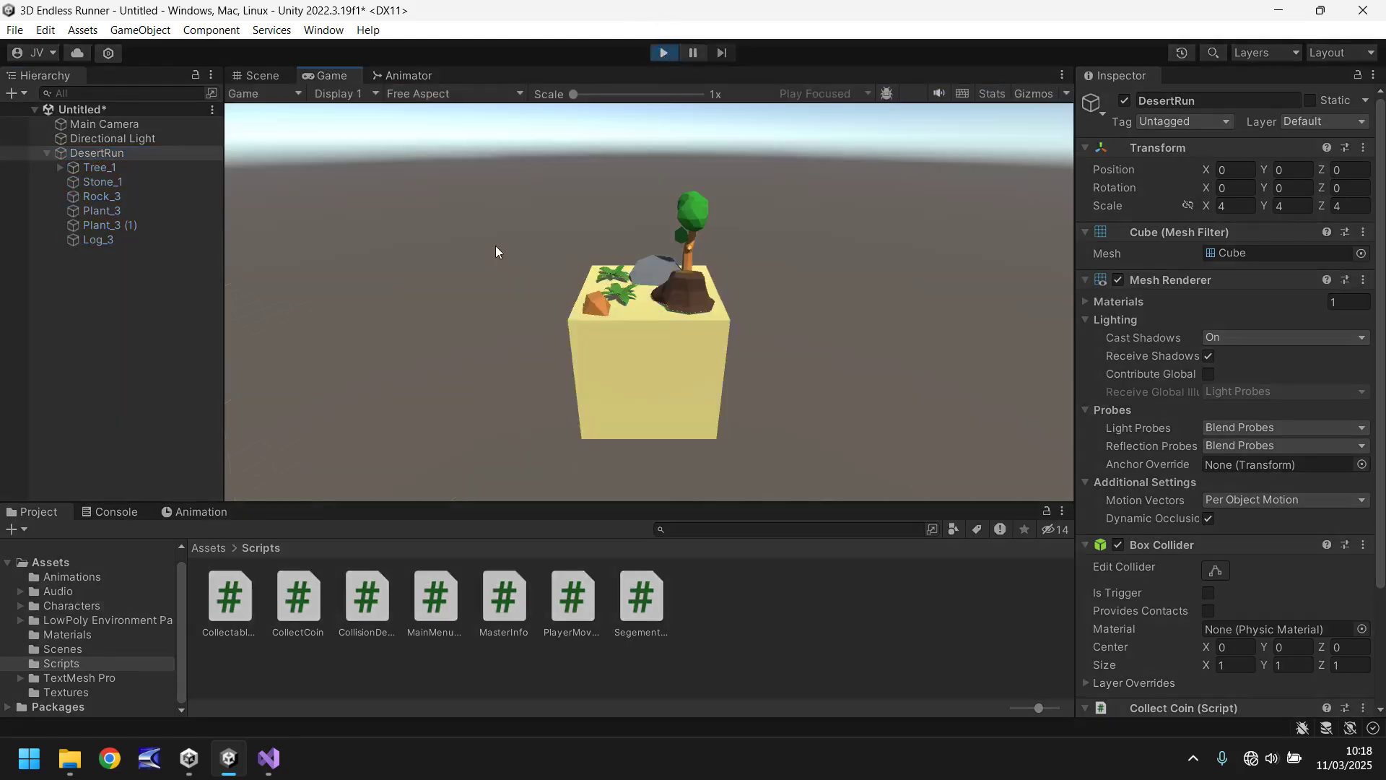
click(663, 52)
scroll(1202, 479, down, 4)
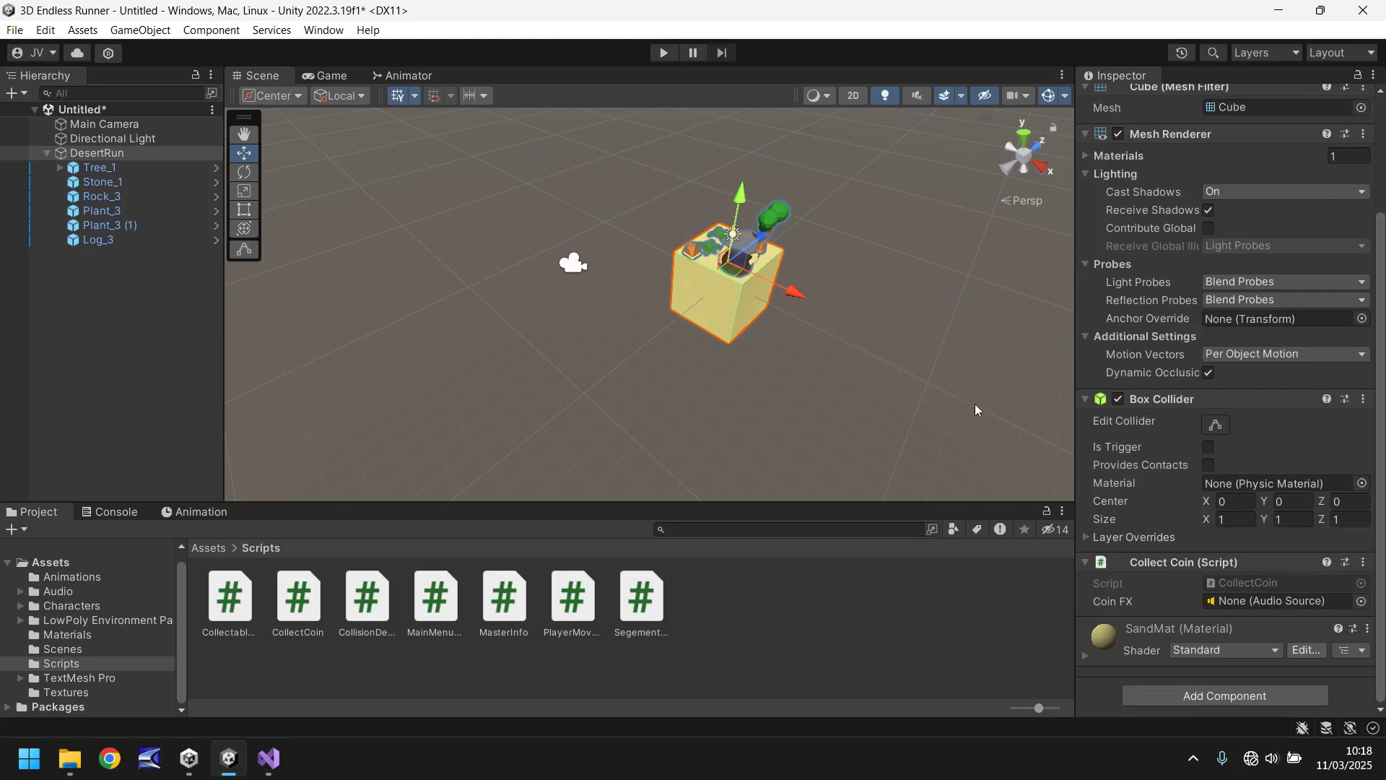
click(1270, 583)
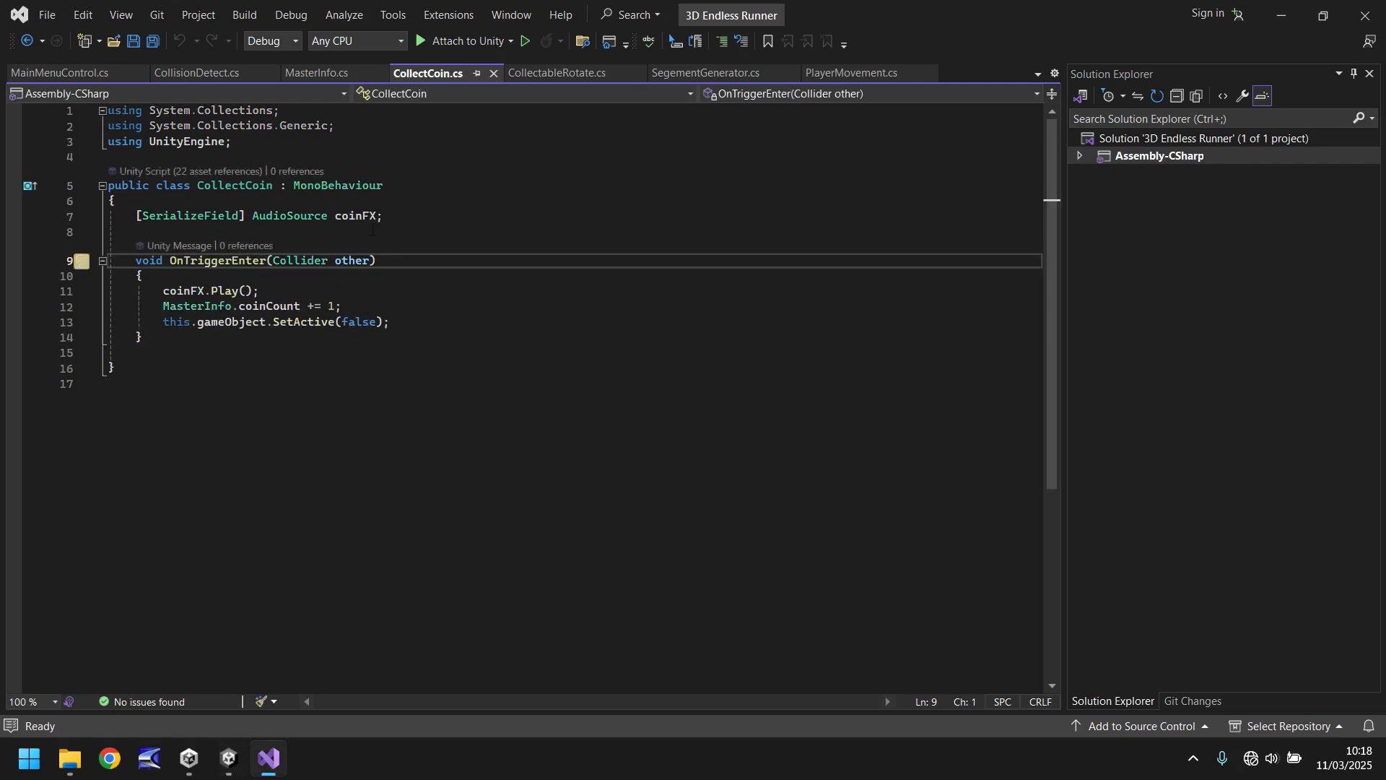
click(493, 75)
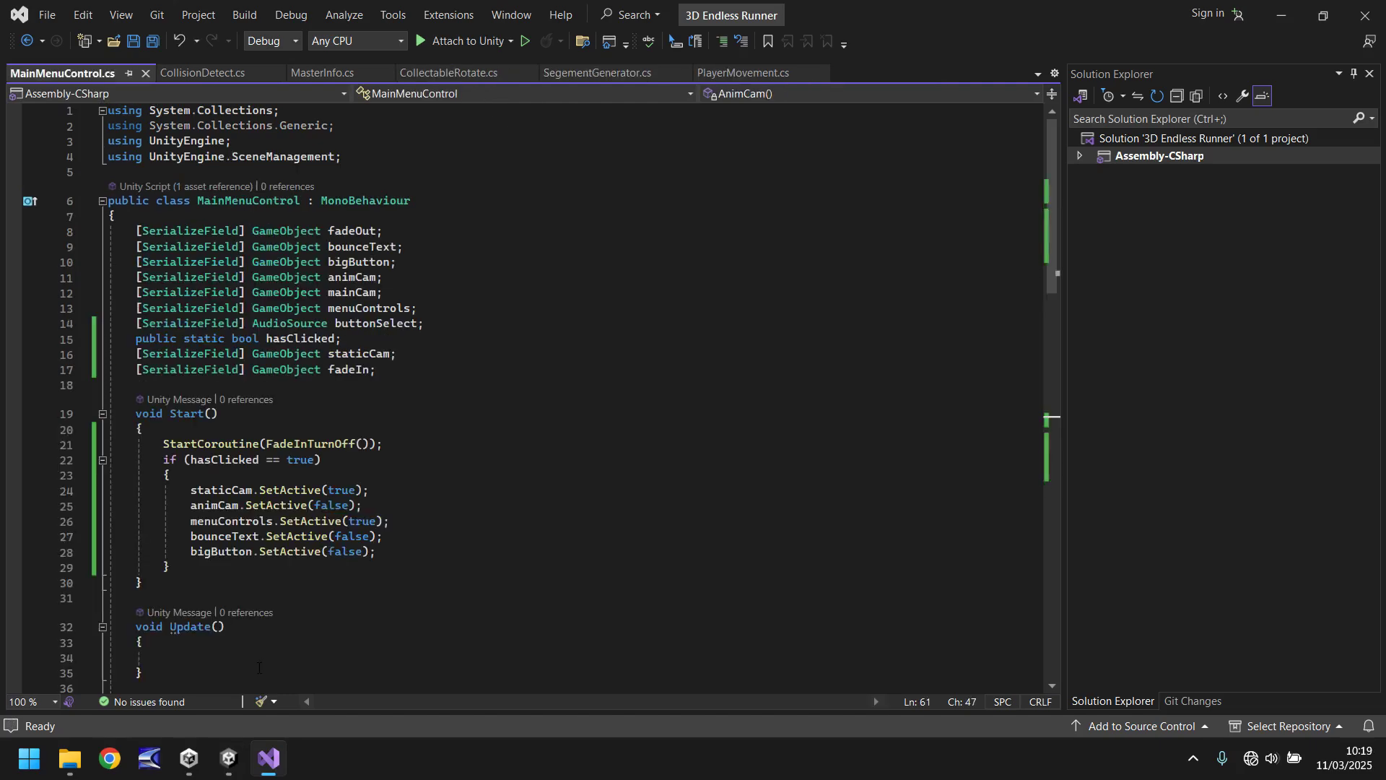
click(231, 759)
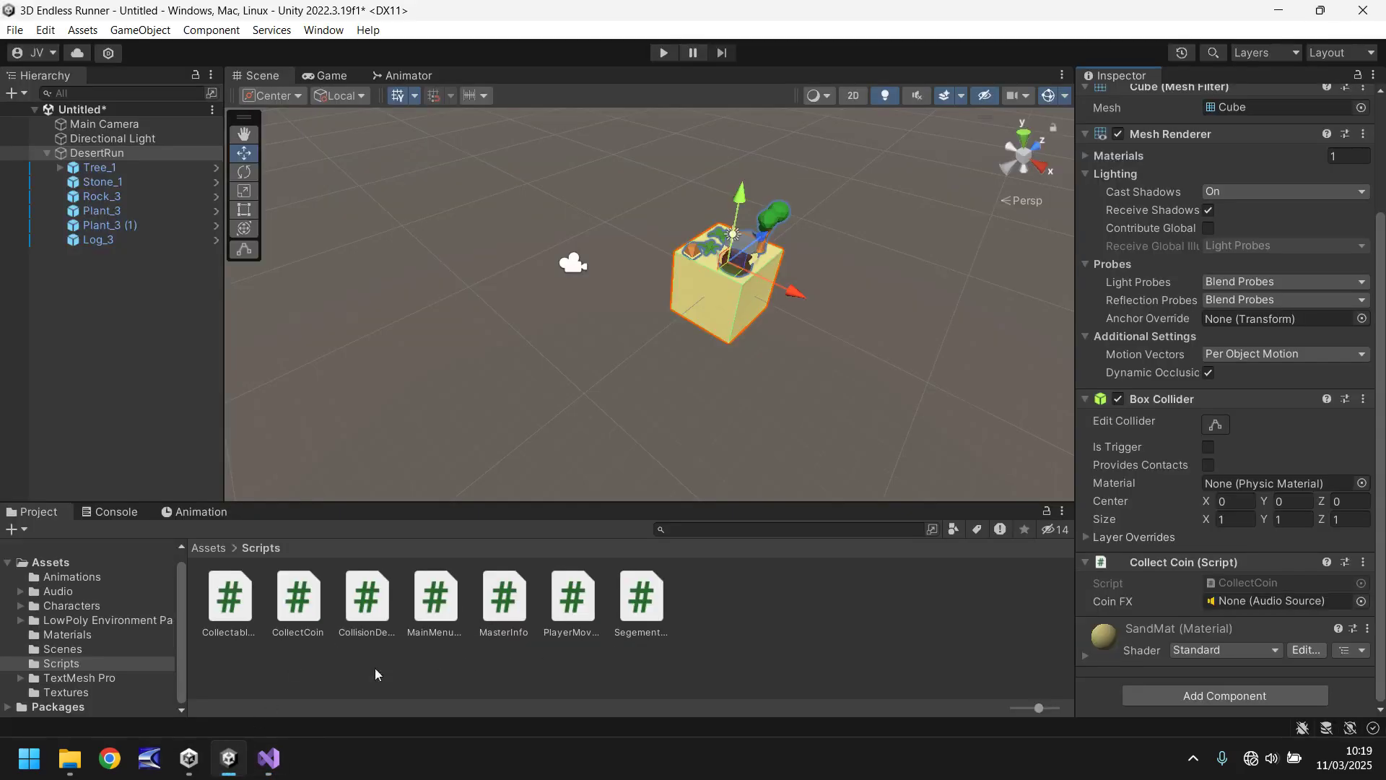
Attach the CollectableRotate script to DesertRun and remove its Collect Coin component
drag(232, 603, 101, 153)
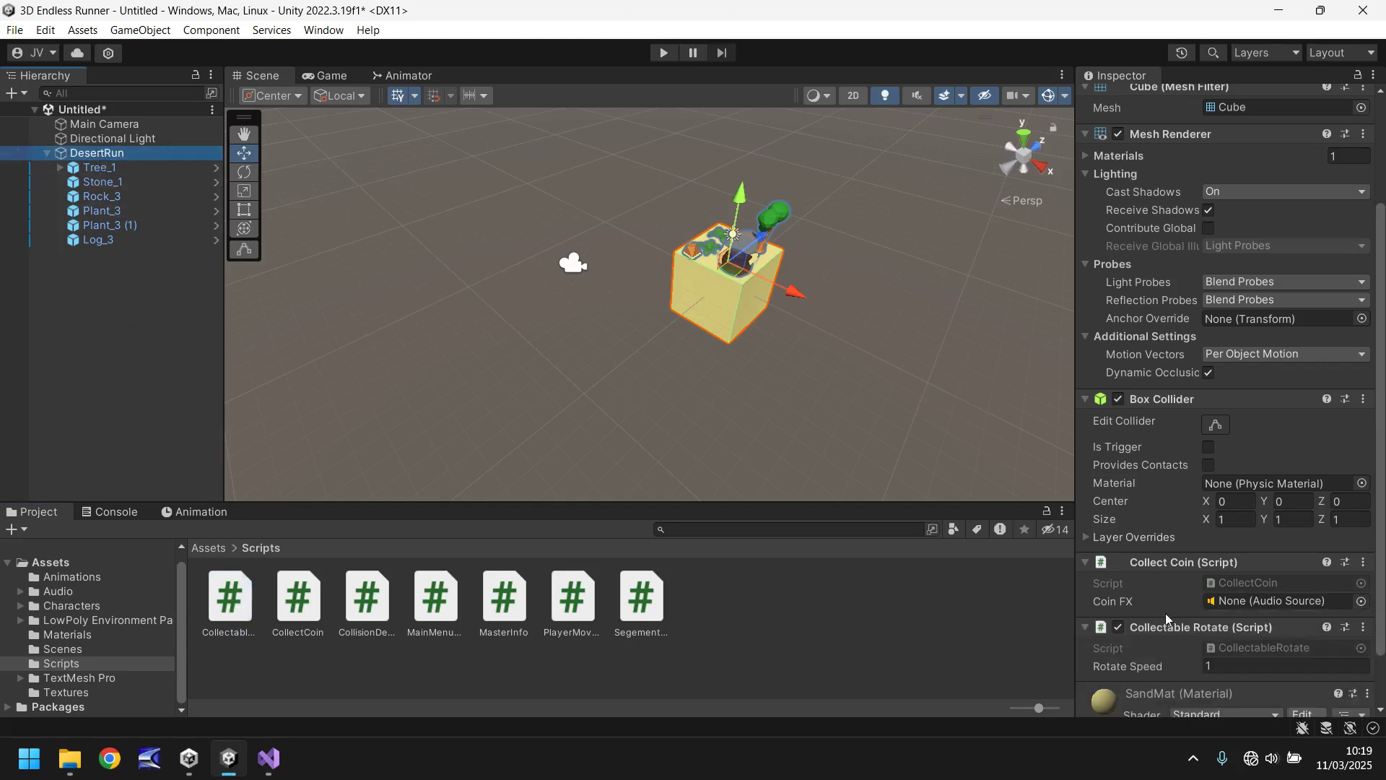
right_click(1159, 565)
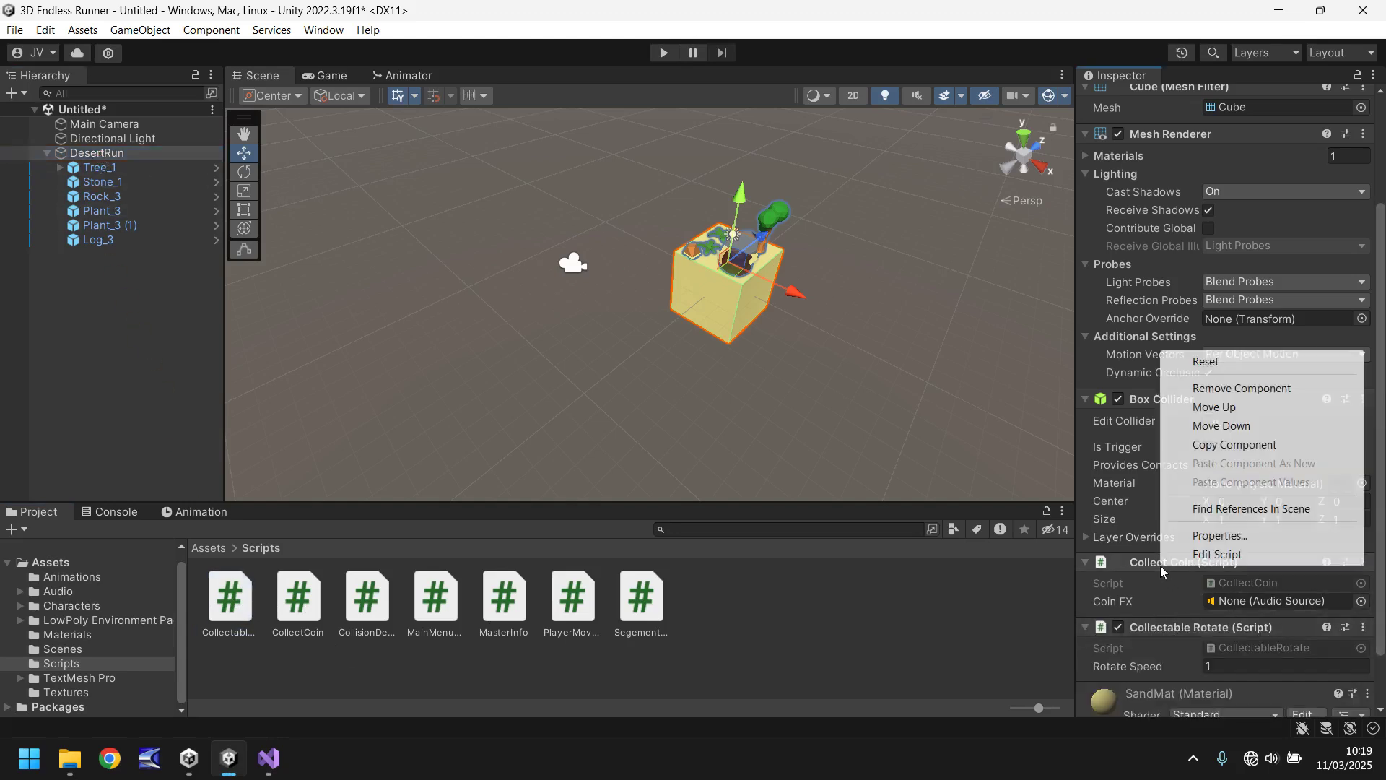
click(1247, 389)
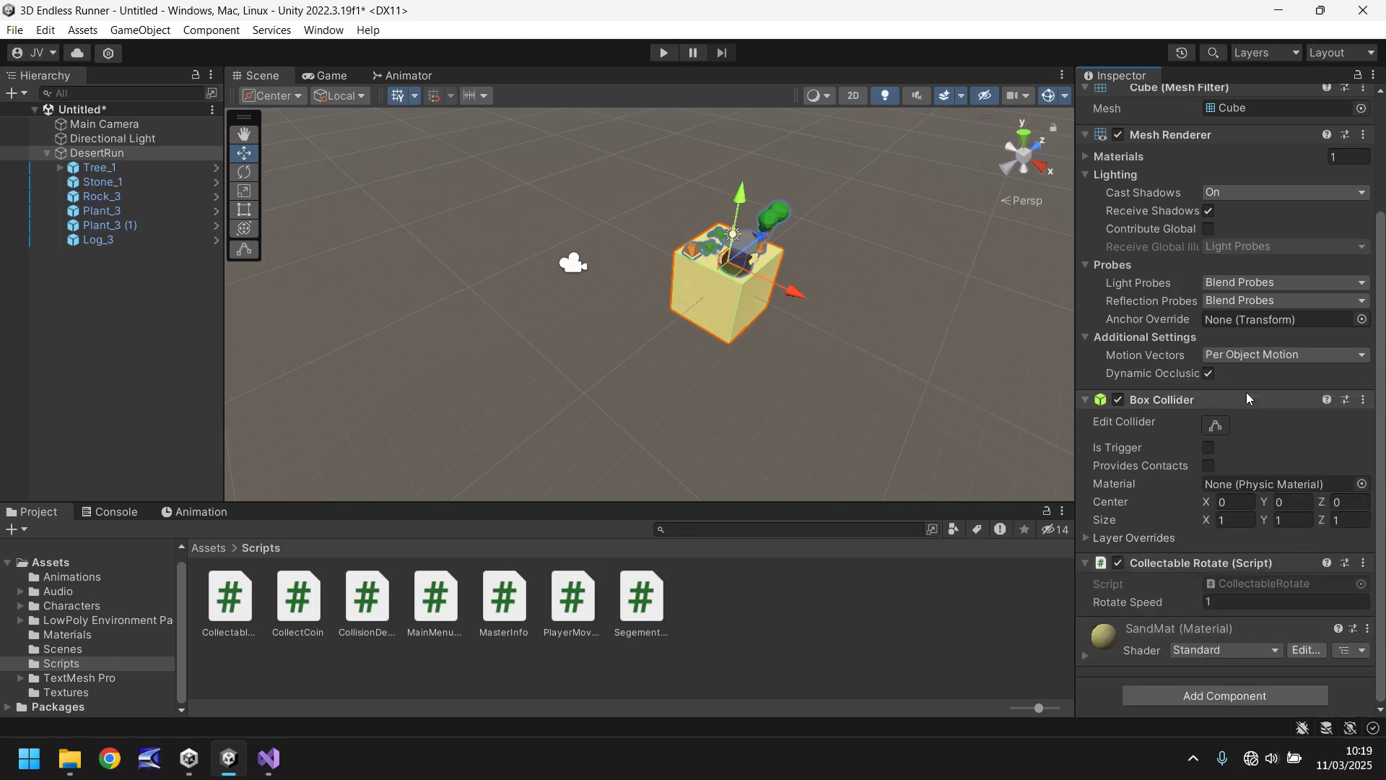
Play-test the scene to check how fast DesertRun rotates, and locate its Rotate Speed setting
click(677, 54)
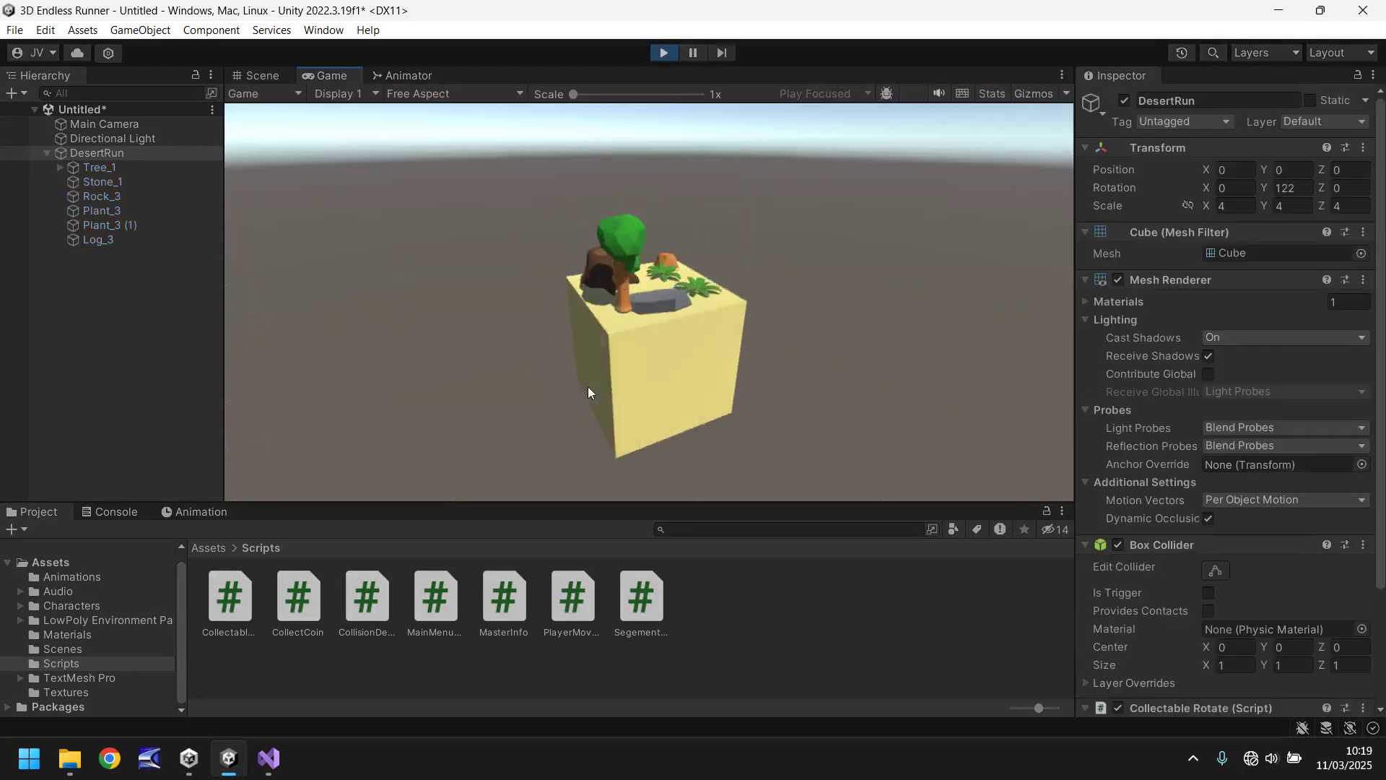
scroll(1297, 550, down, 4)
click(1242, 601)
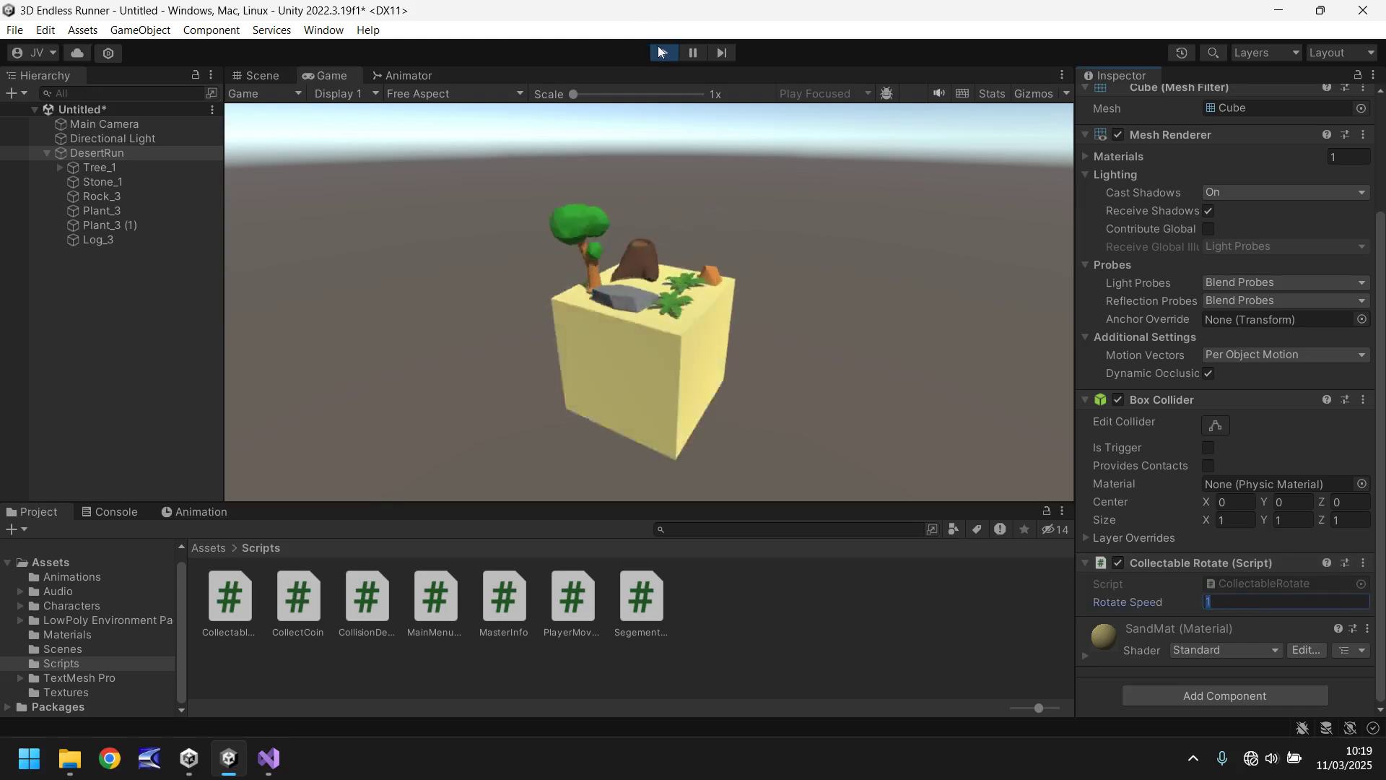
click(663, 52)
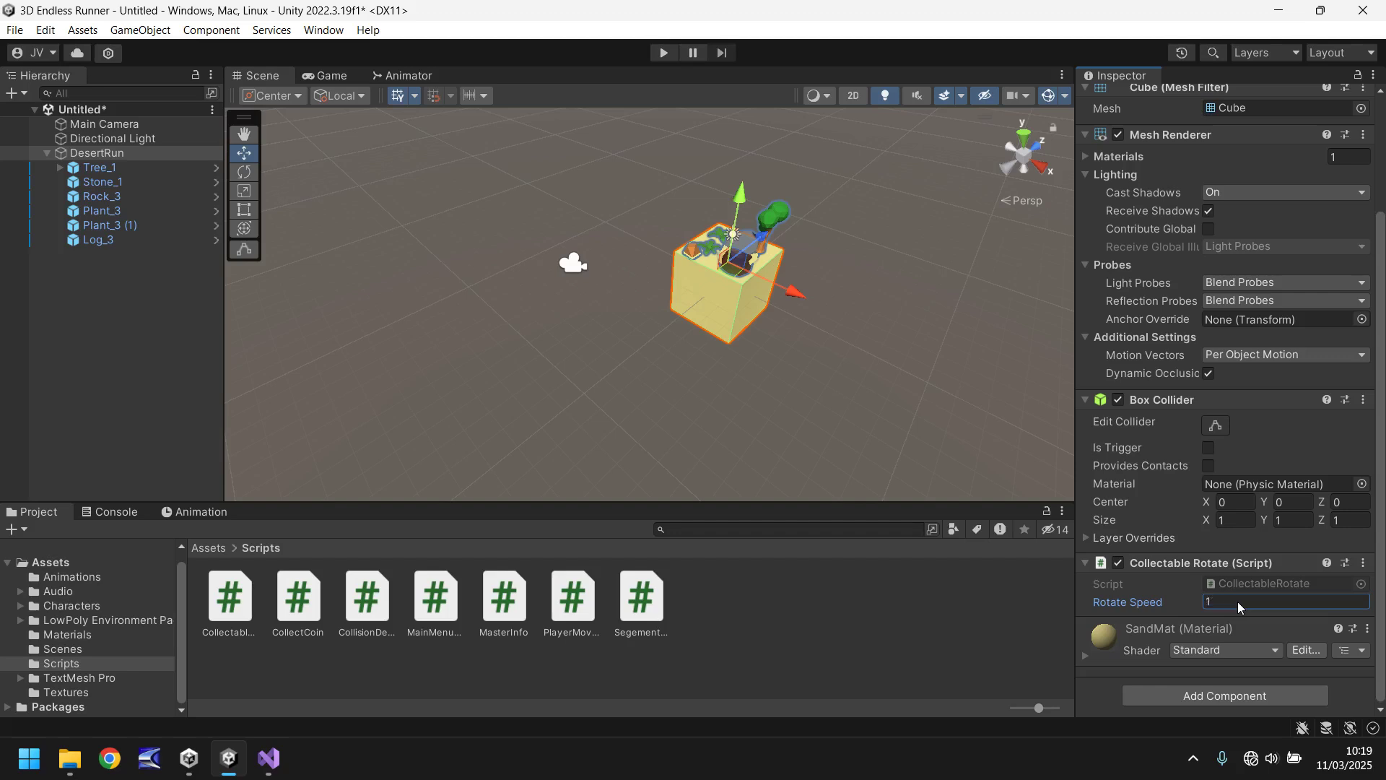
Change the type of rotateSpeed to float in the CollectableRotate script, save it and return to Unity
click(1277, 582)
double_click(1276, 578)
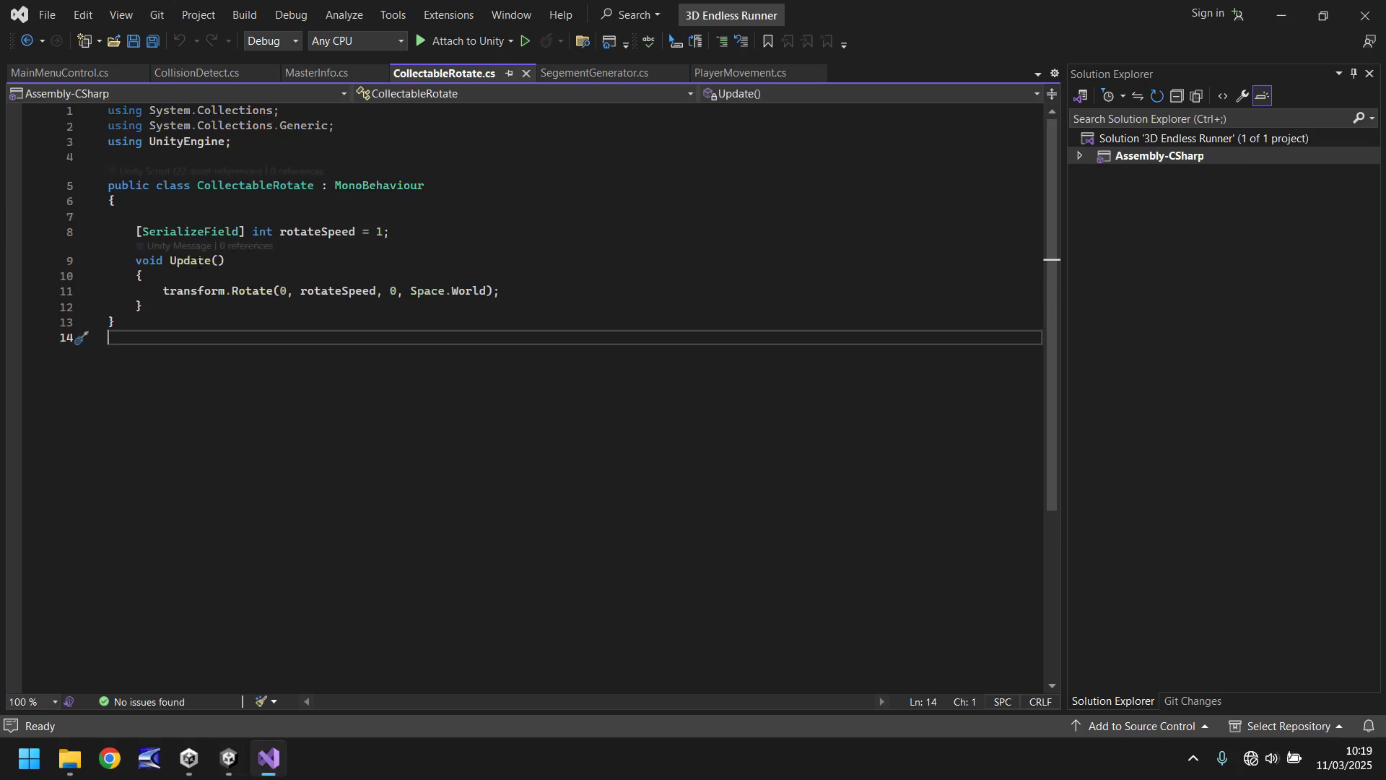
double_click(271, 233)
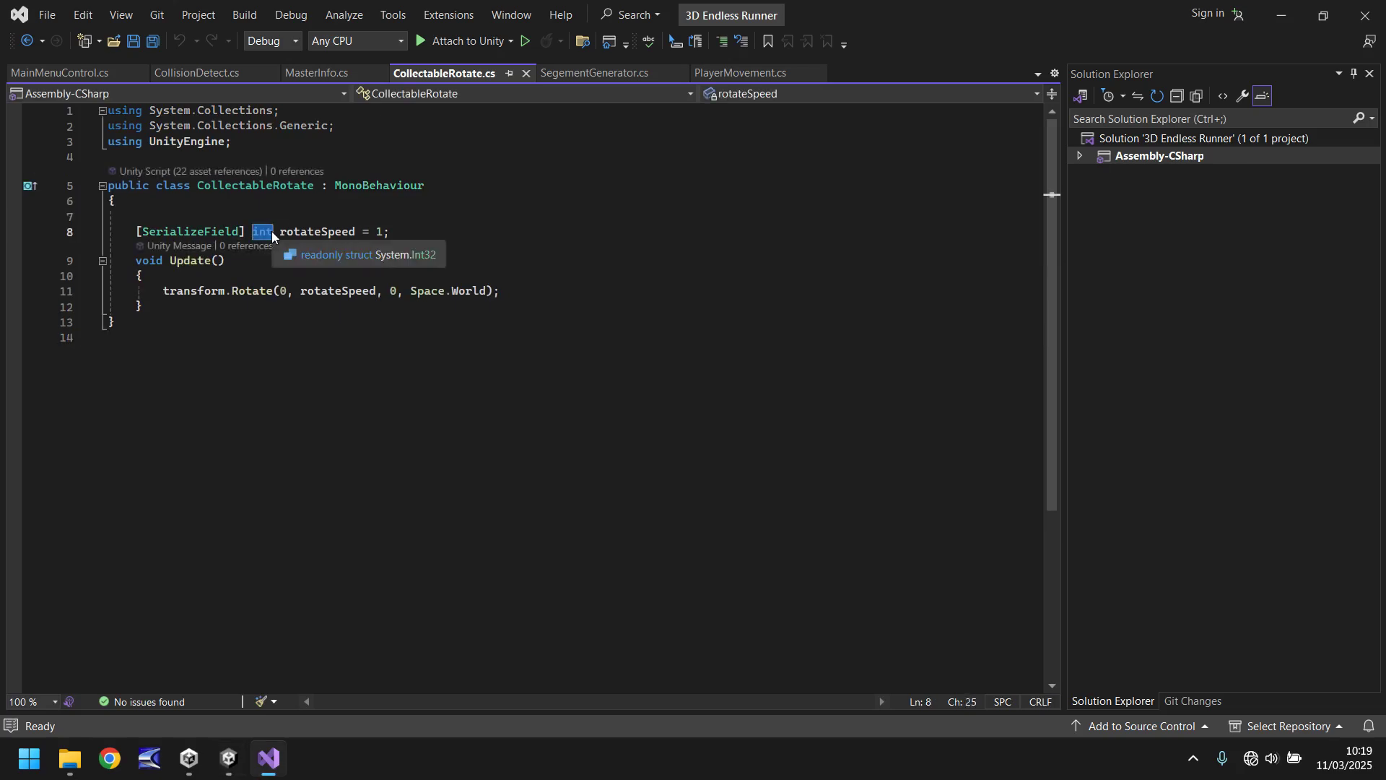
text(float)
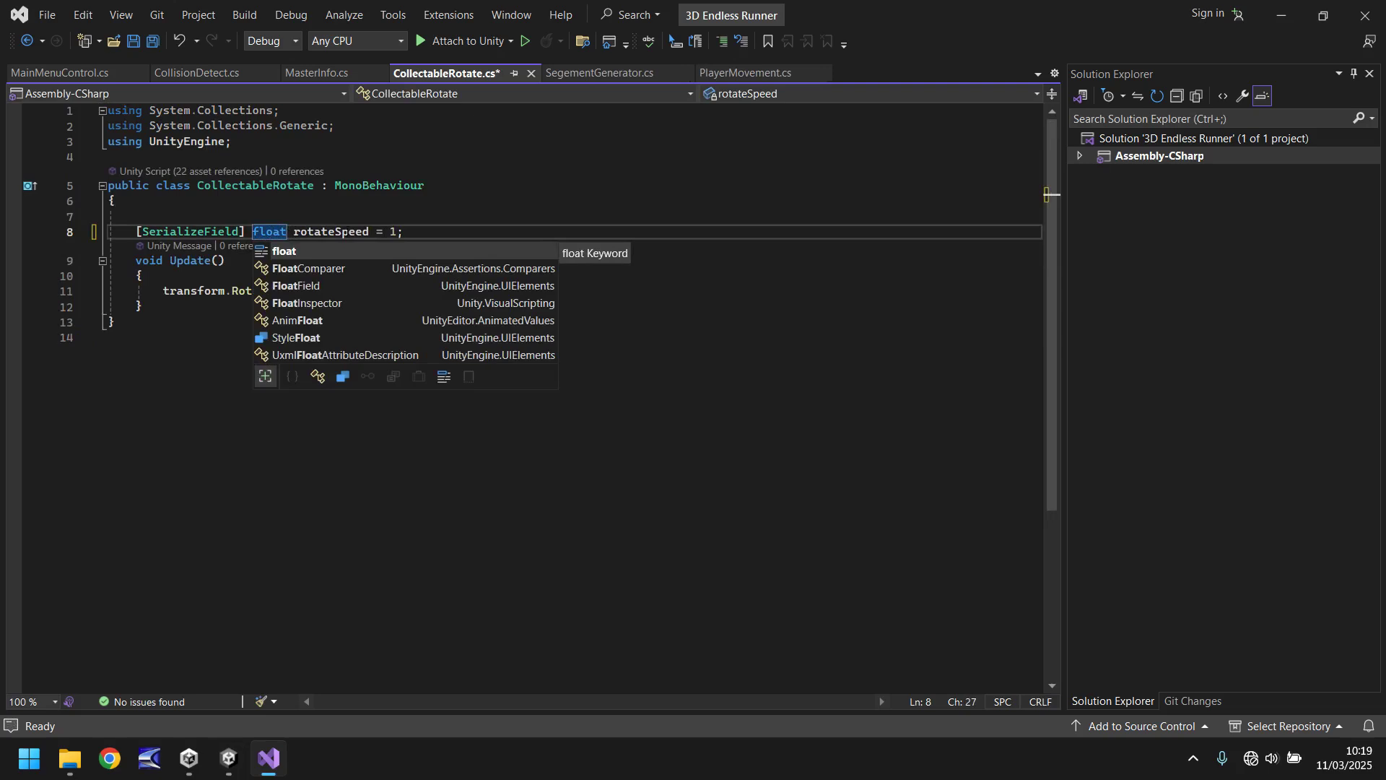
key(ctrl+s)
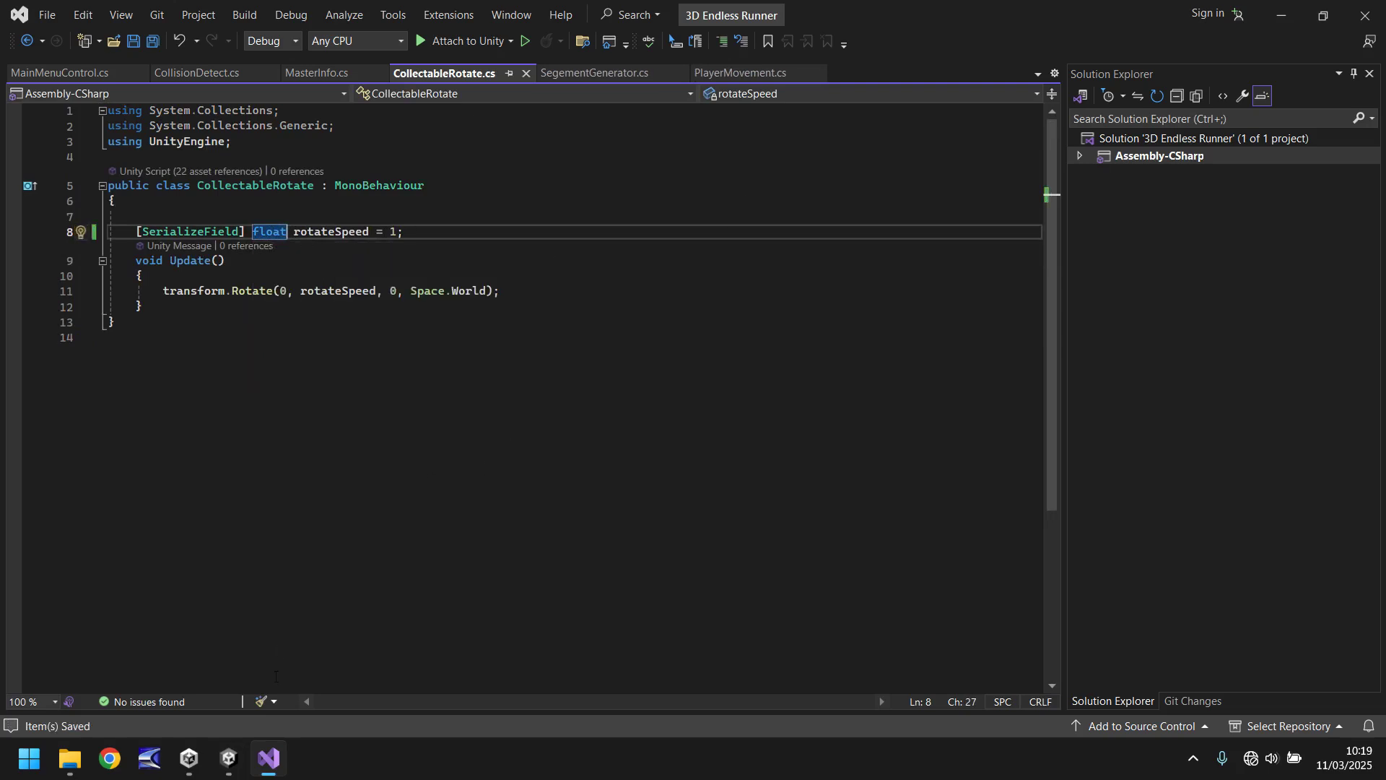
click(231, 672)
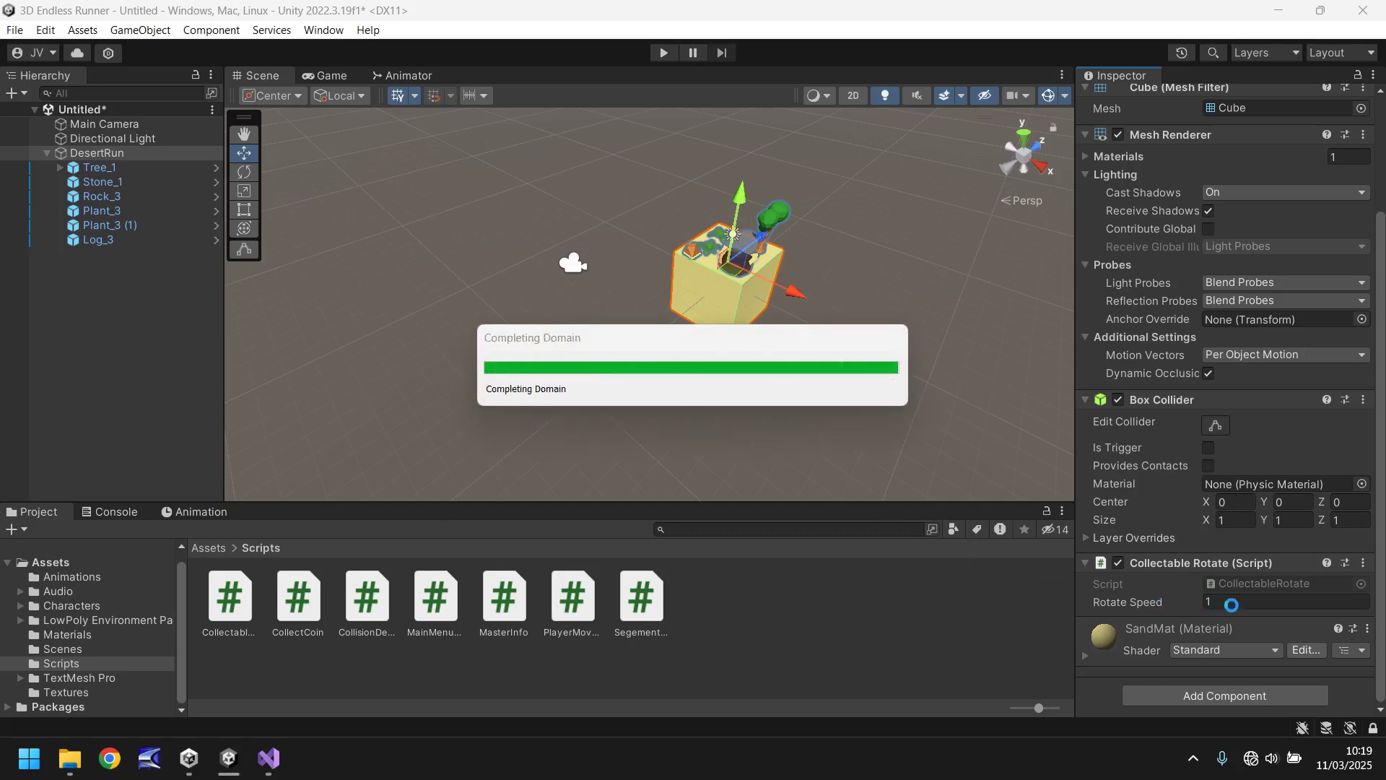
Lower DesertRun's Rotate Speed to a decimal value below 1 and play-test the slower rotation
scroll(1237, 605, down, 5)
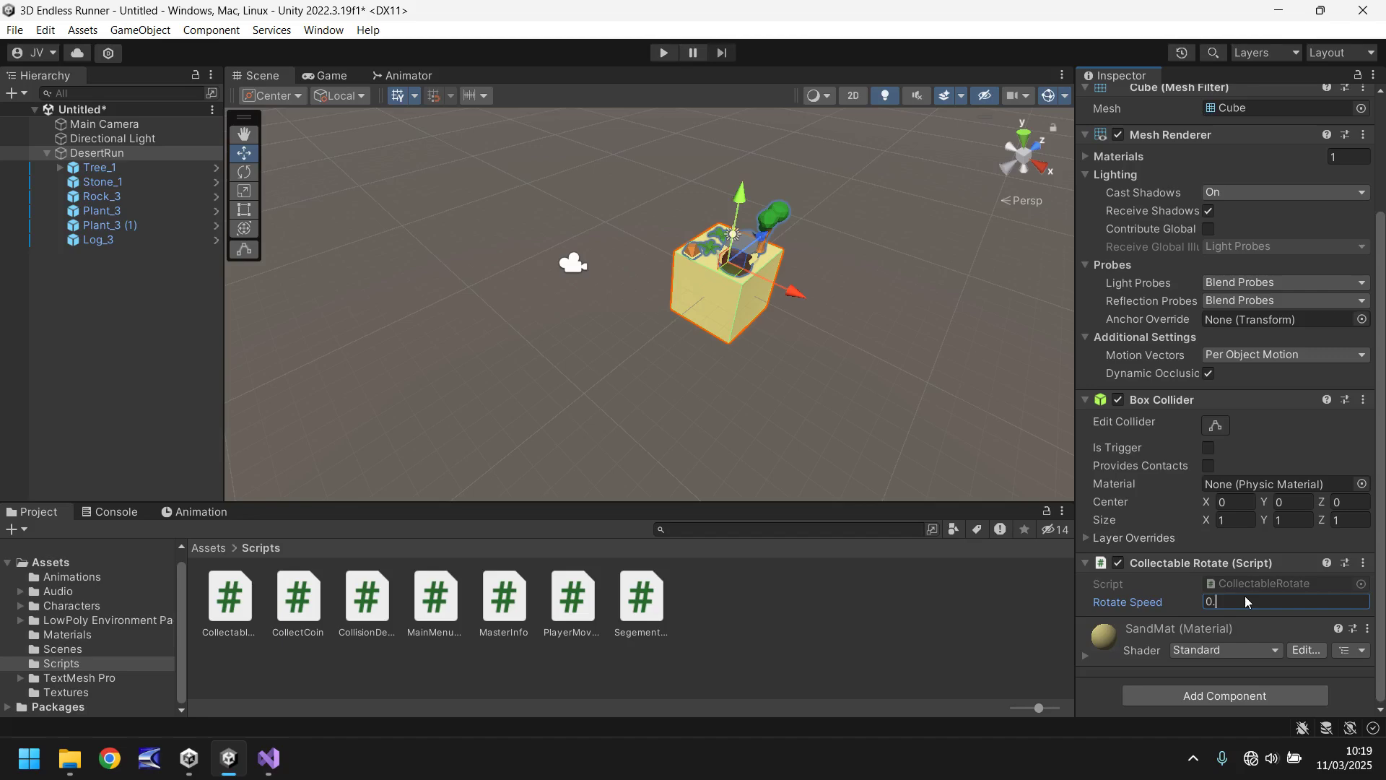
click(659, 52)
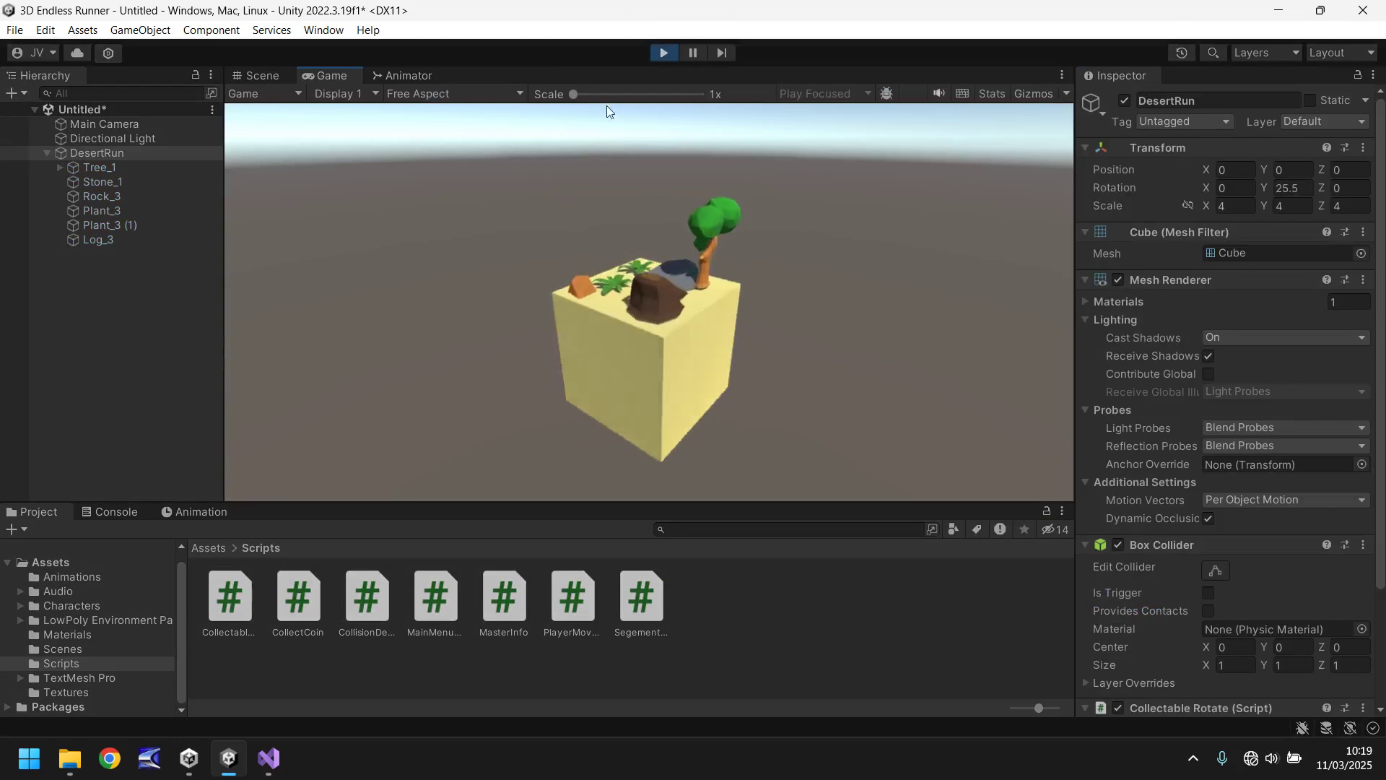
click(669, 53)
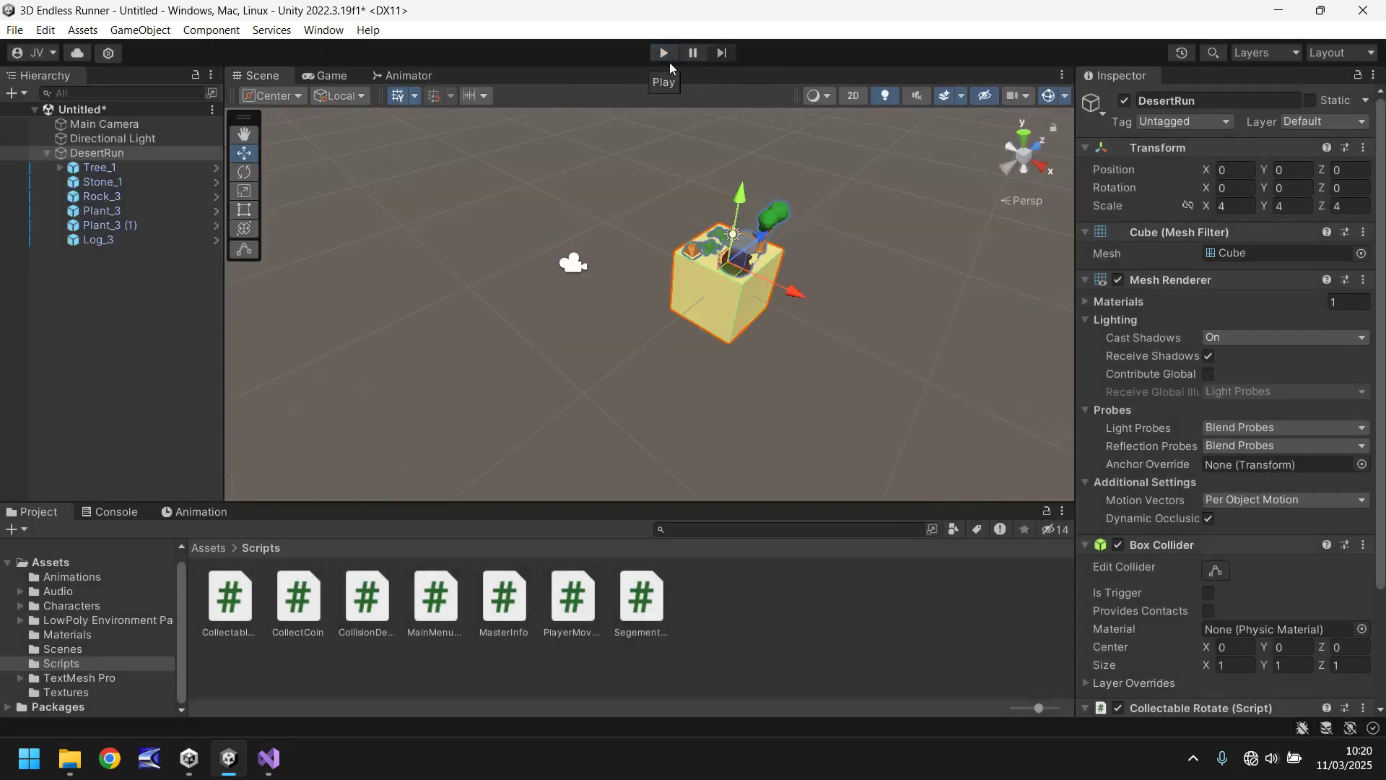
Lower Tree_1 slightly into the cube's top surface, to about Y 0.47
click(780, 213)
drag(785, 172, 787, 173)
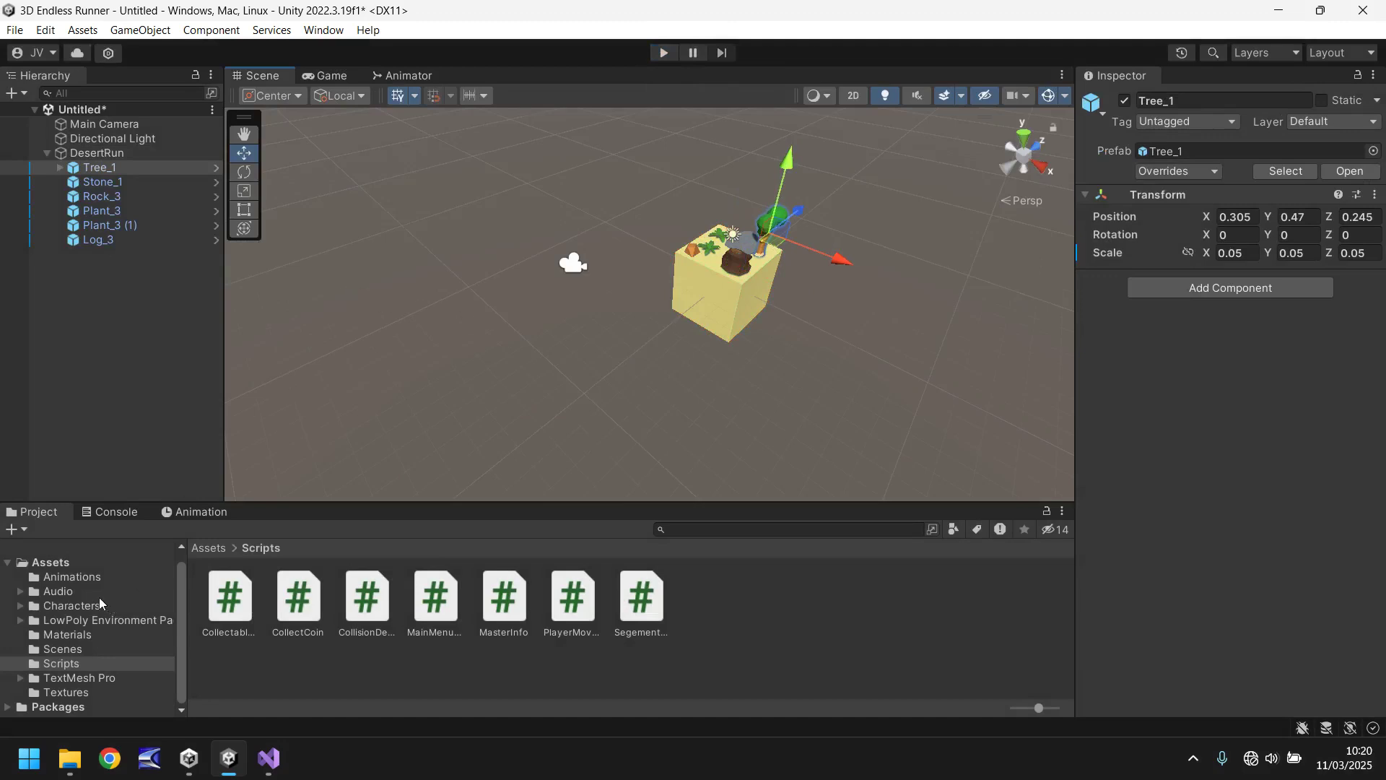
Import the StageSelect audio file from File Explorer into the project's Audio/BGM folder
click(60, 592)
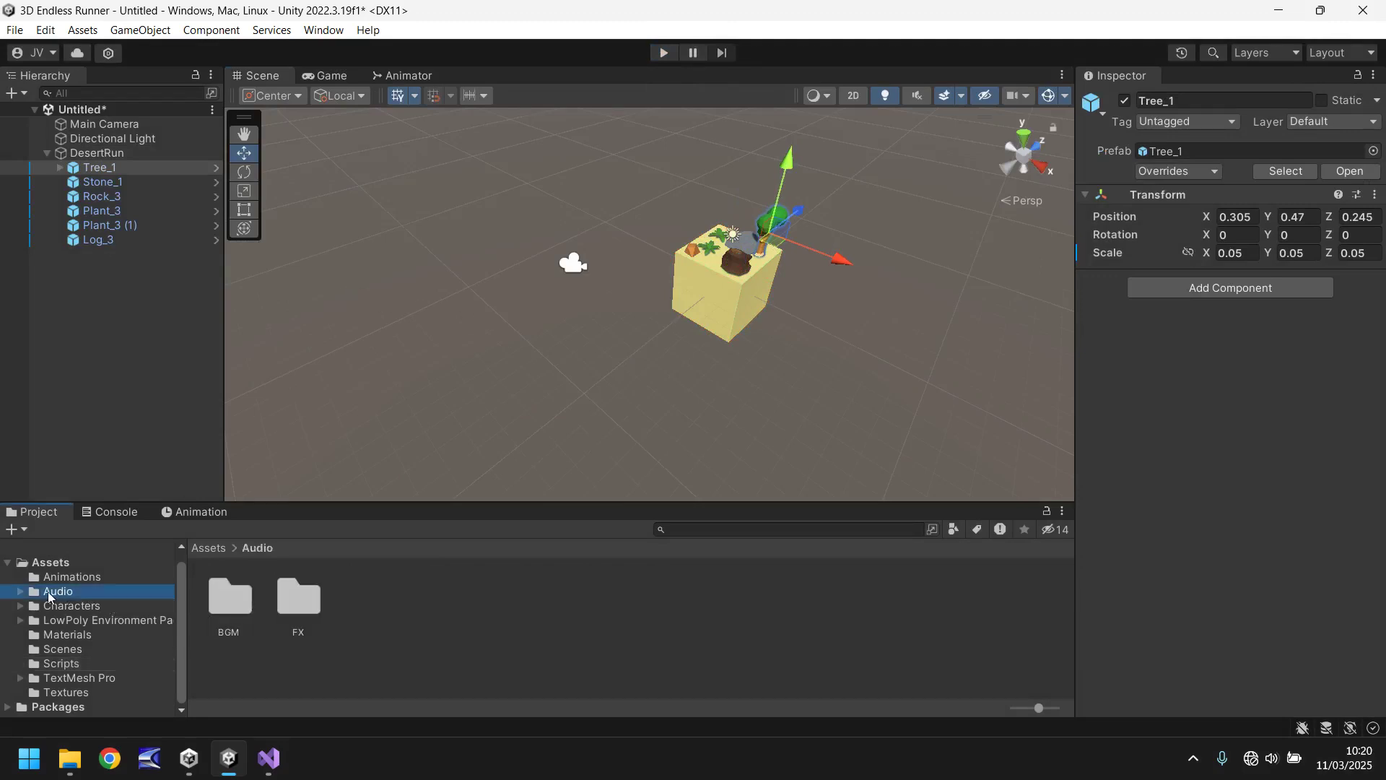
double_click(226, 606)
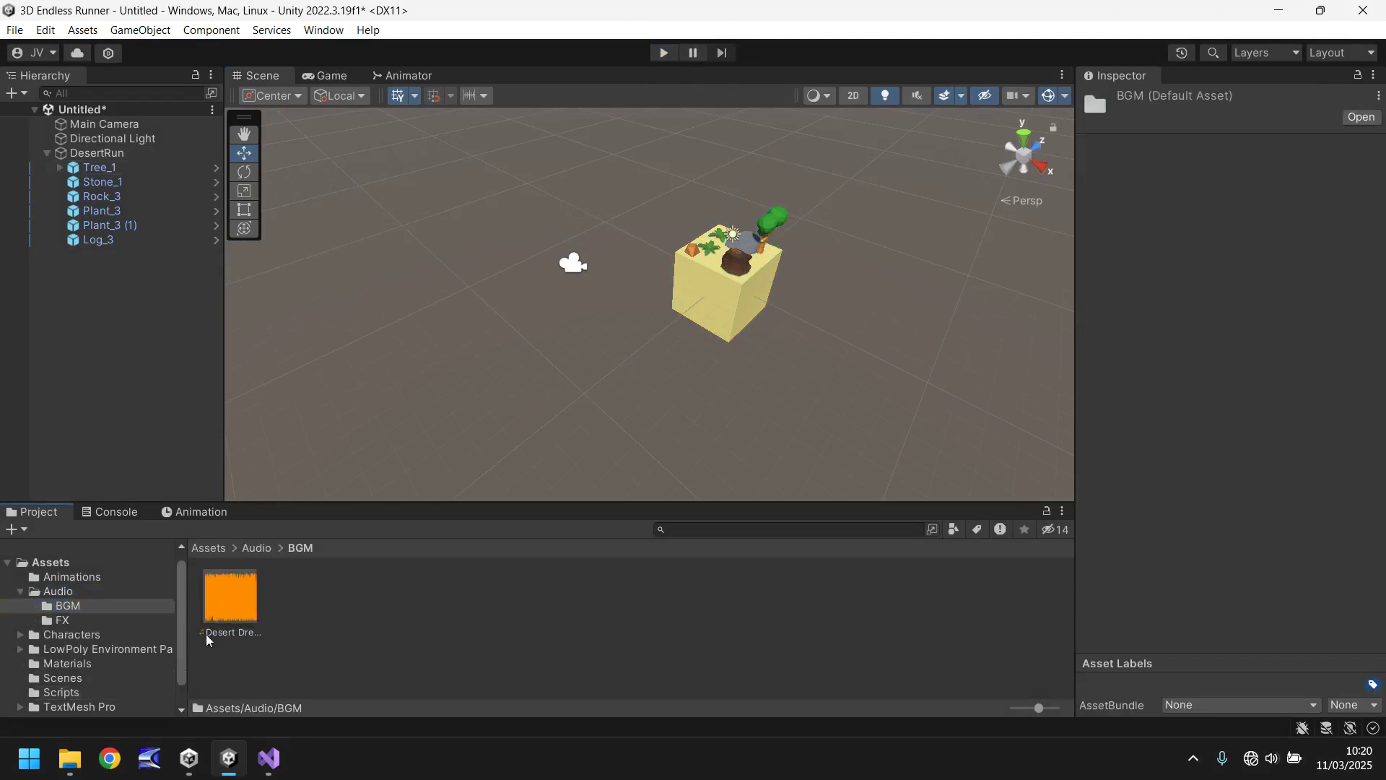
click(70, 758)
drag(209, 168, 340, 618)
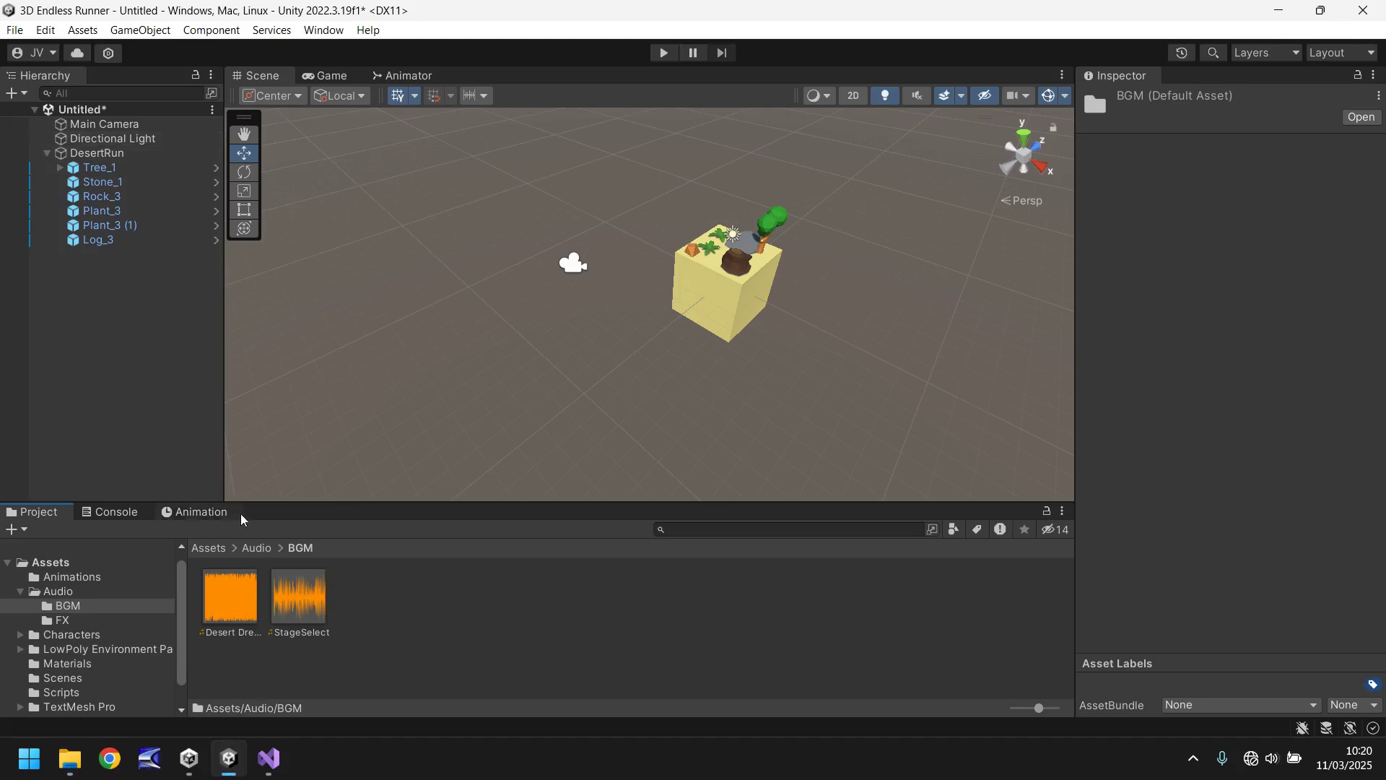
Create an empty game object named StageSelectControls
click(131, 32)
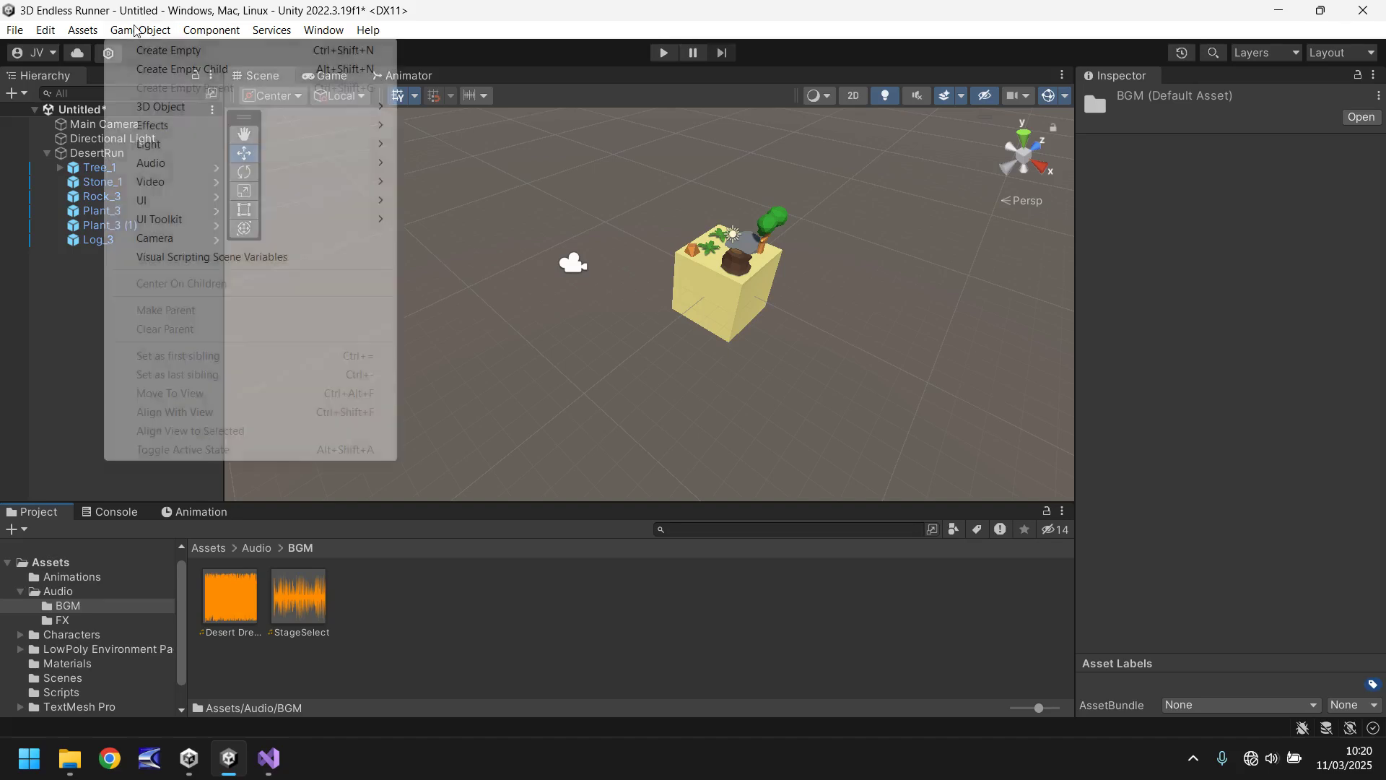
click(181, 49)
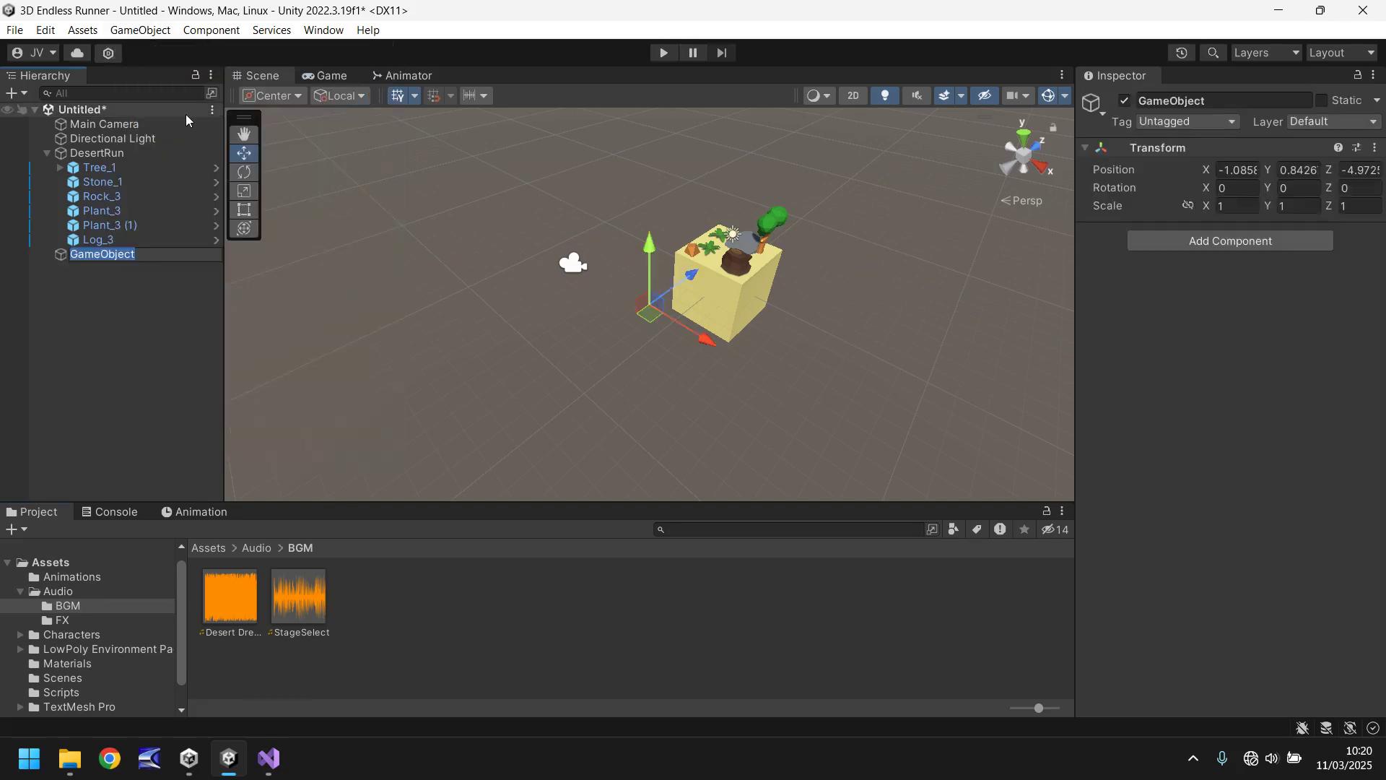
text(StageSelectControls)
key(Return)
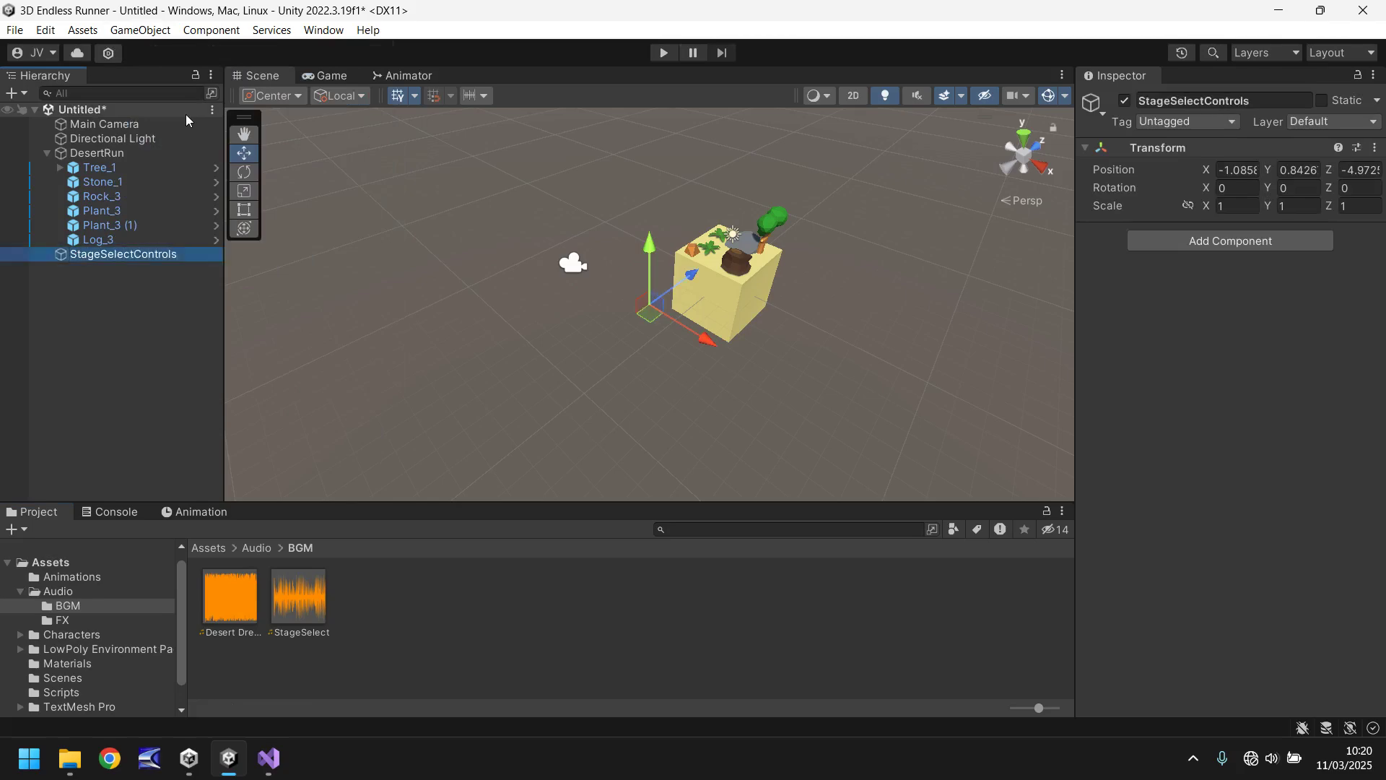
Create an empty child object named BGM under StageSelectControls
right_click(143, 256)
click(209, 436)
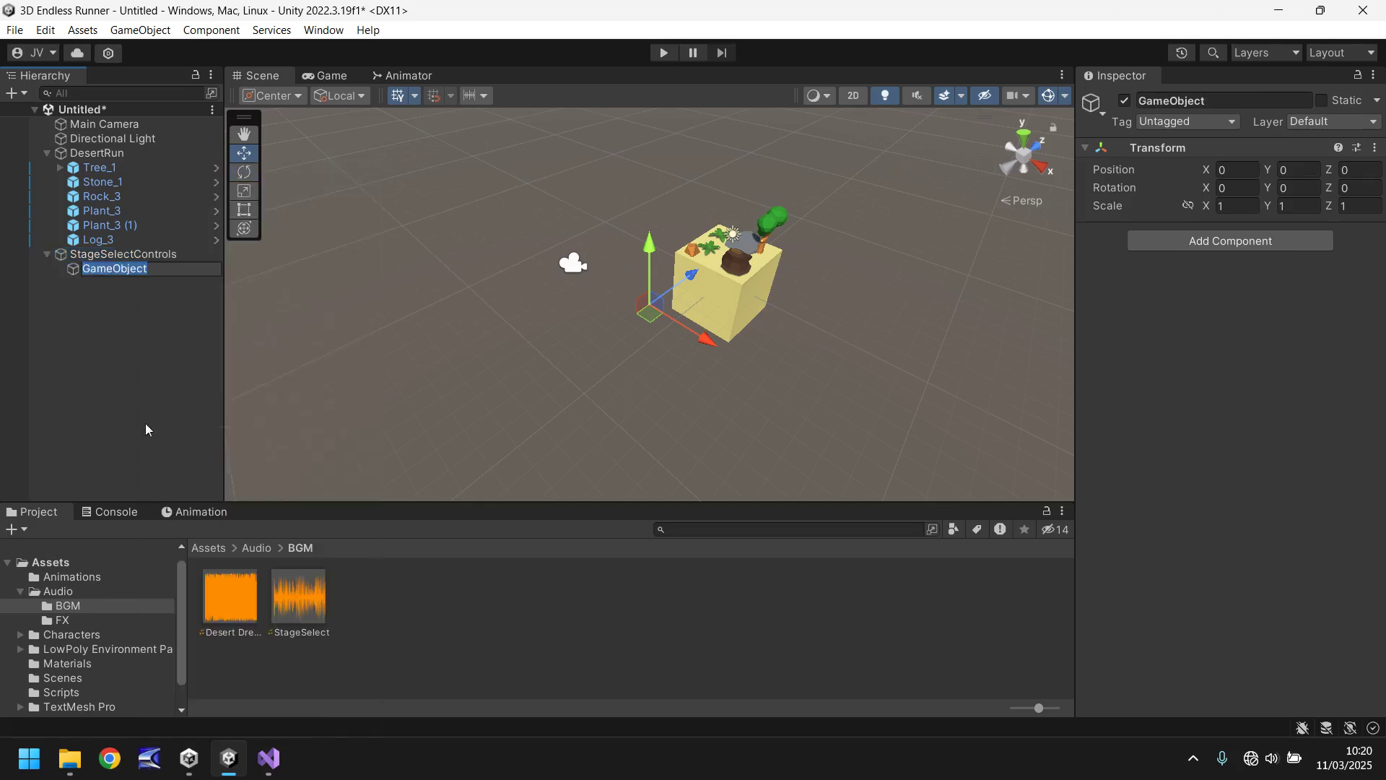
text(BGM)
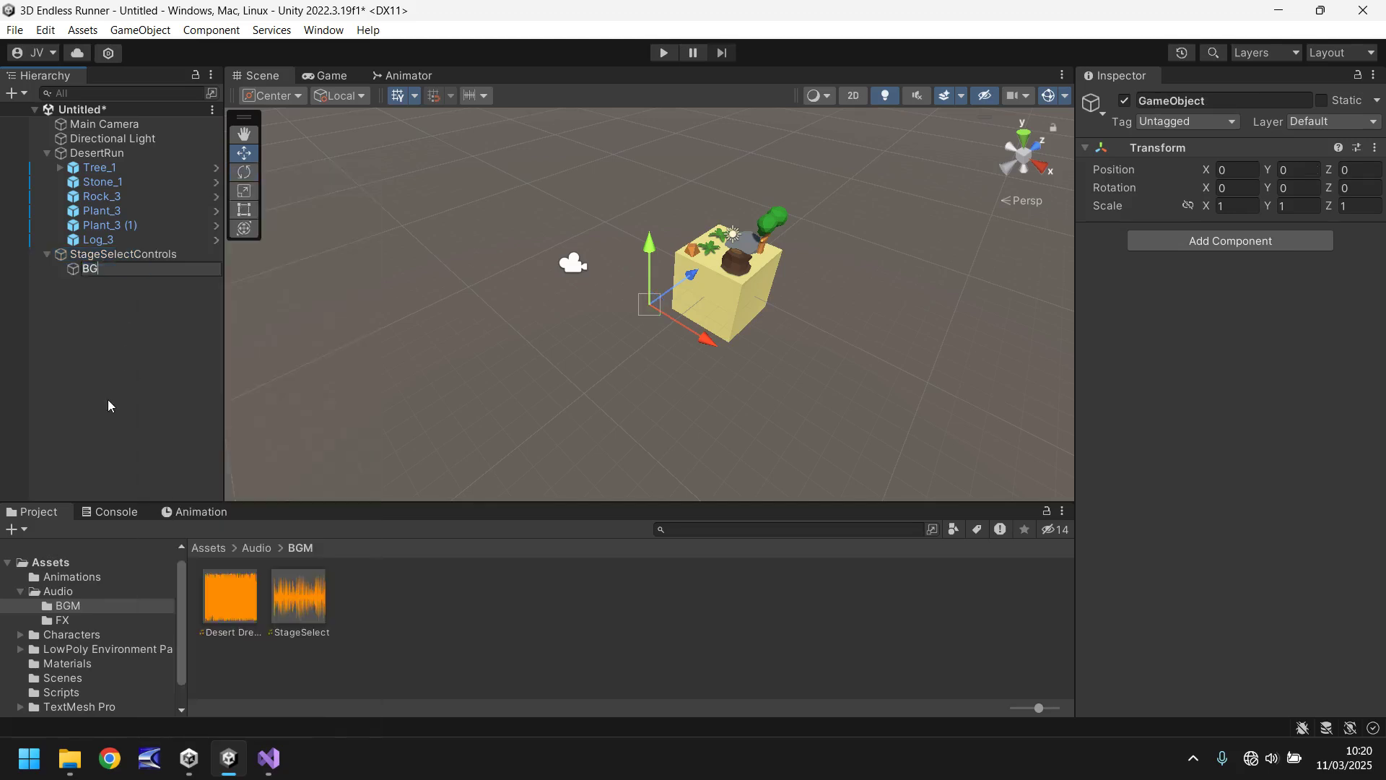
key(Return)
Add the StageSelect clip to BGM as a looping audio source at volume 0.7 and play-test the music
drag(163, 356, 94, 268)
click(1208, 388)
click(1344, 439)
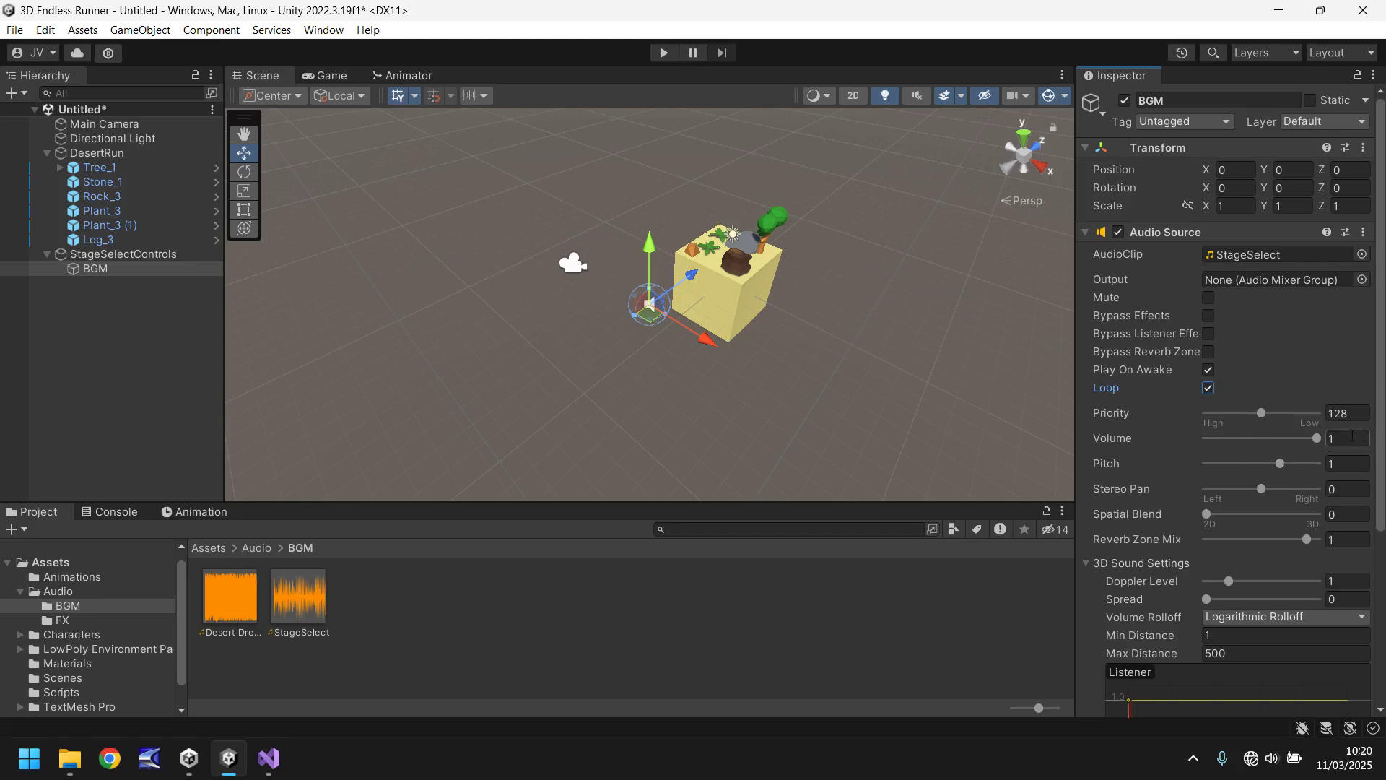
text(0.7)
click(664, 54)
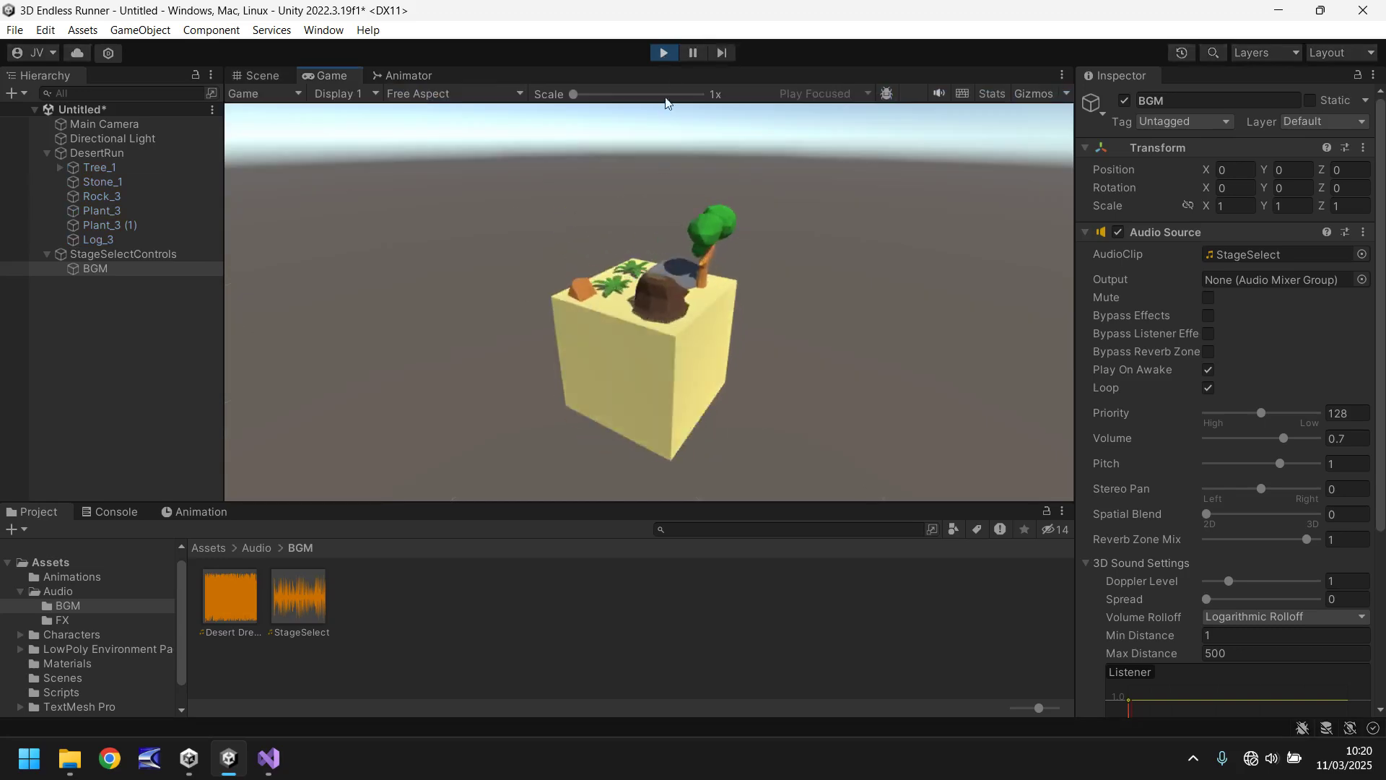
click(664, 53)
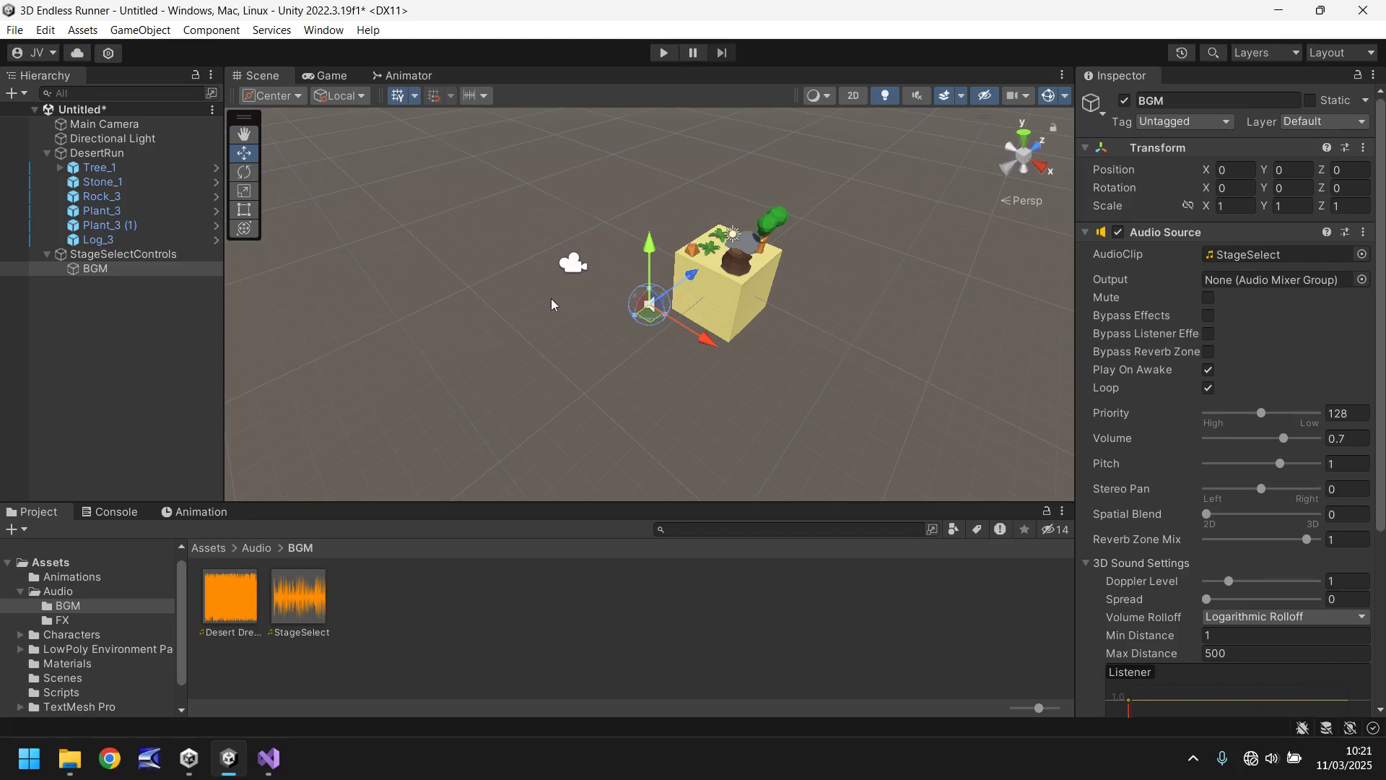
Set the Skybox Material in the scene's environment lighting settings to None
click(325, 31)
mouse_move(372, 312)
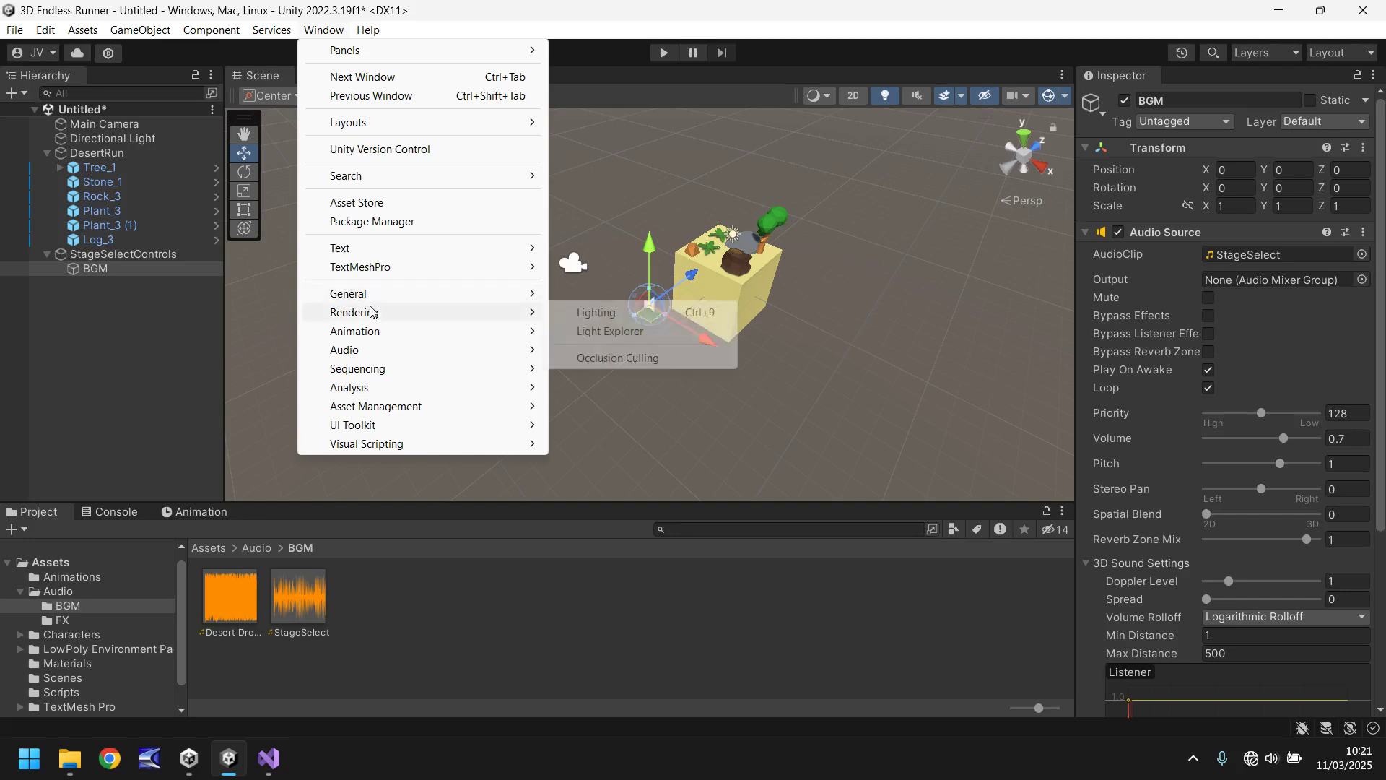
click(606, 314)
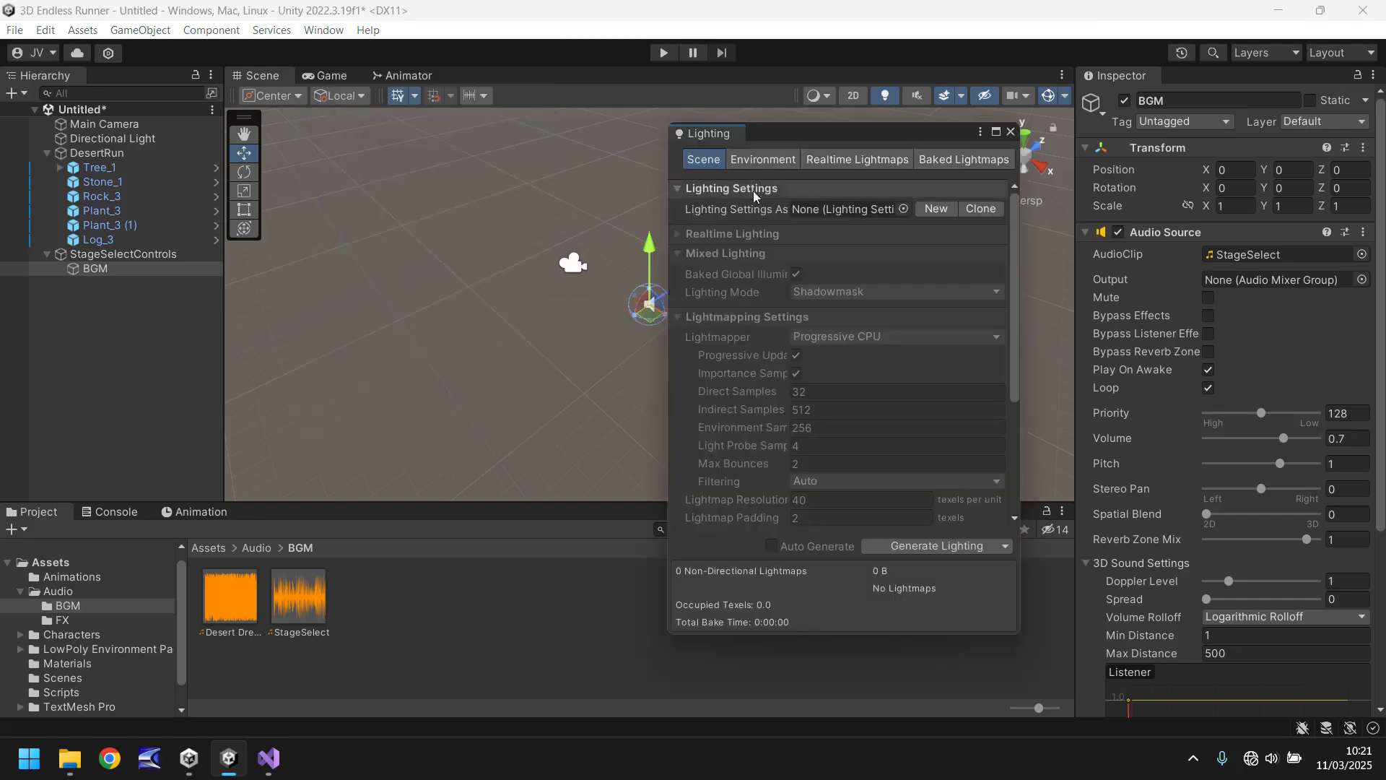
click(764, 159)
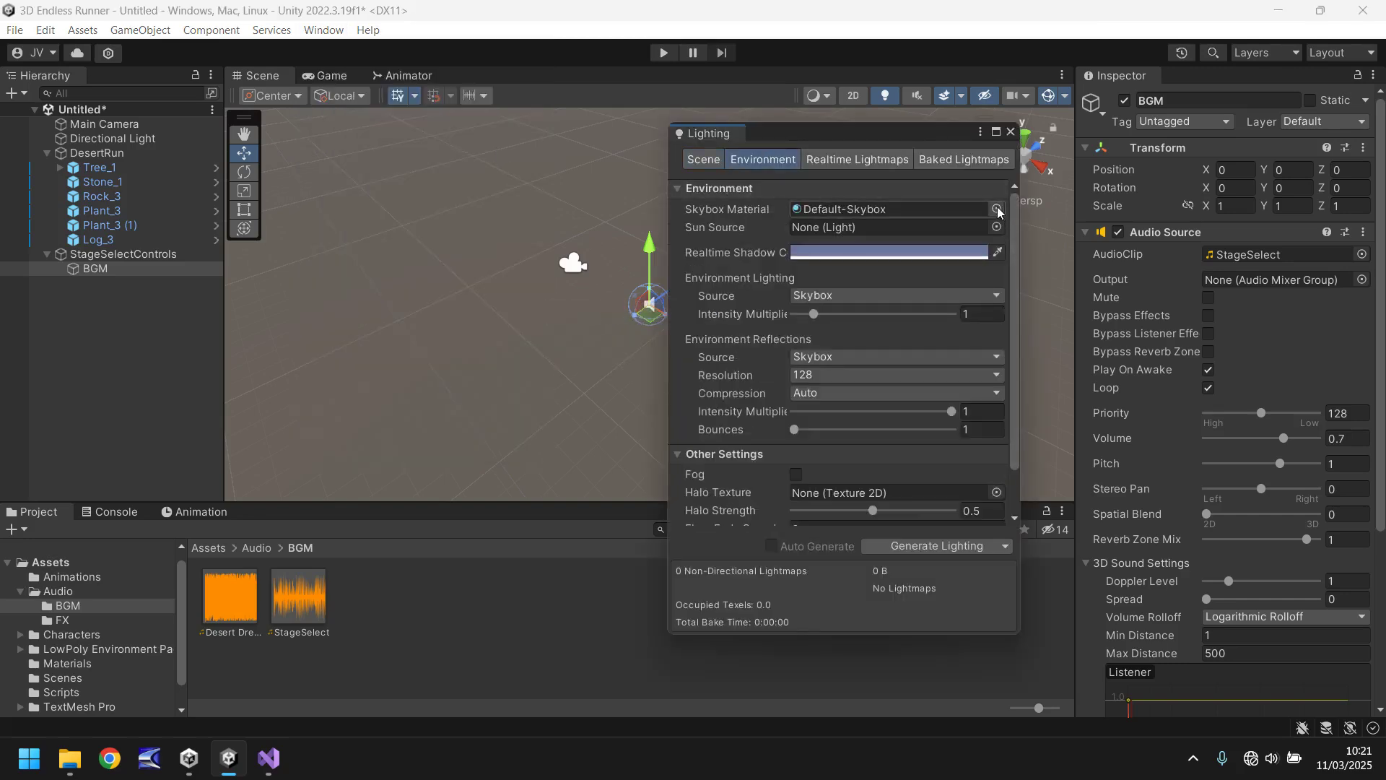
click(997, 208)
drag(1170, 435, 1171, 278)
click(1061, 289)
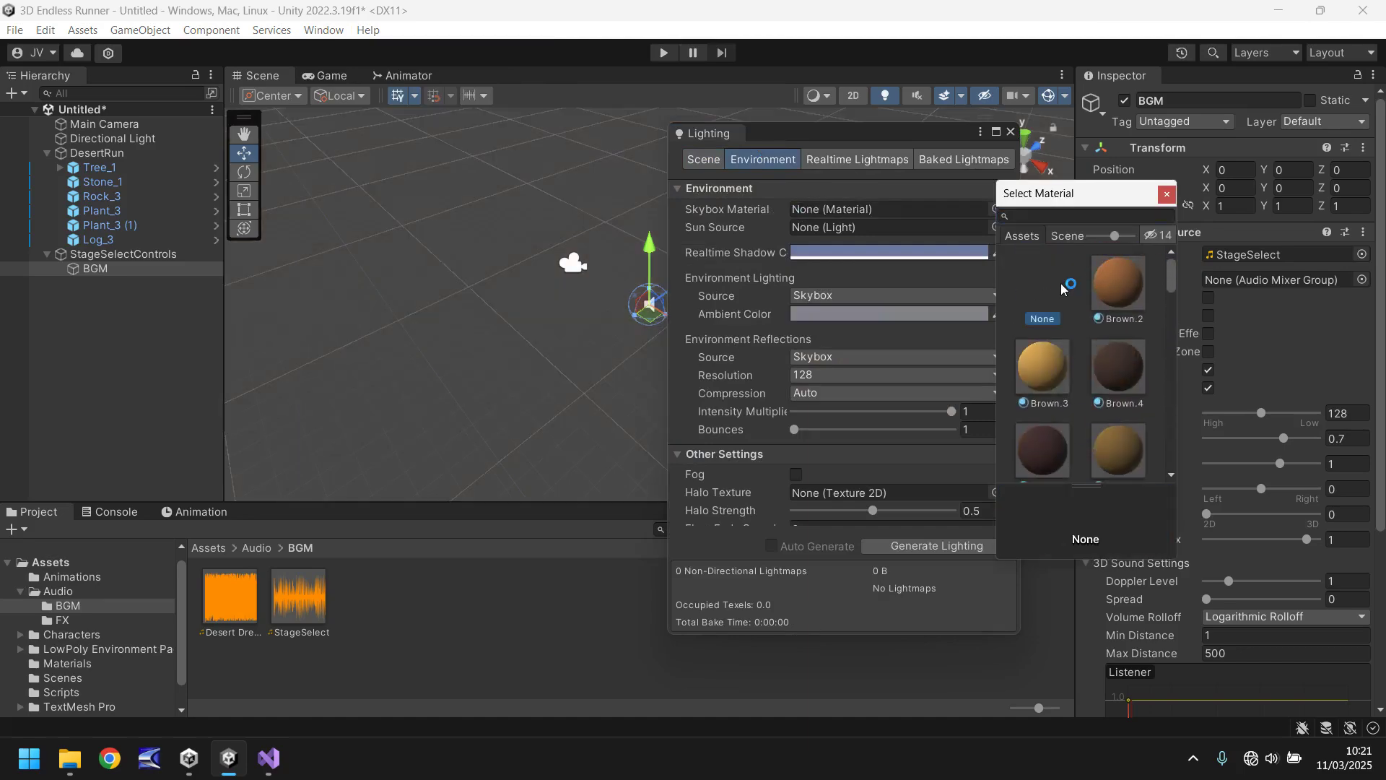
click(1167, 193)
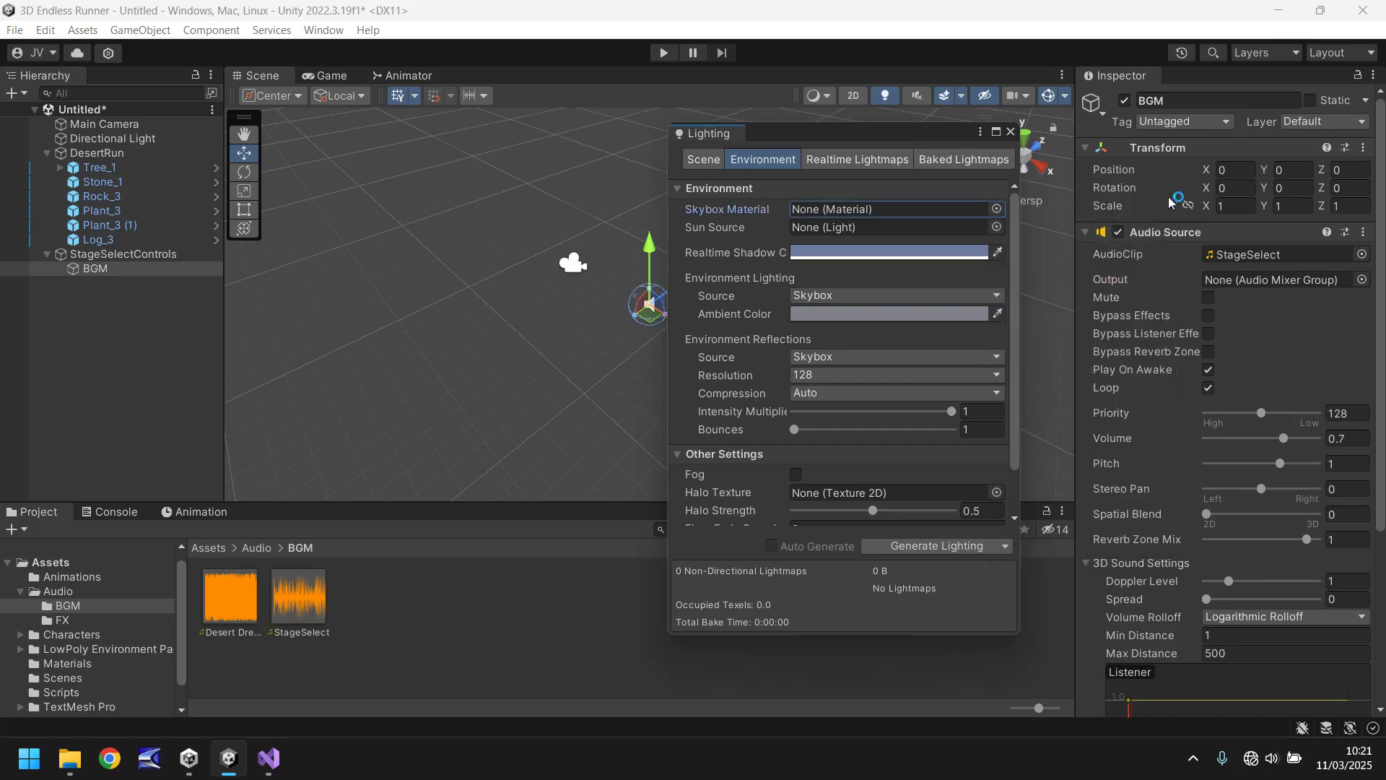
click(1011, 133)
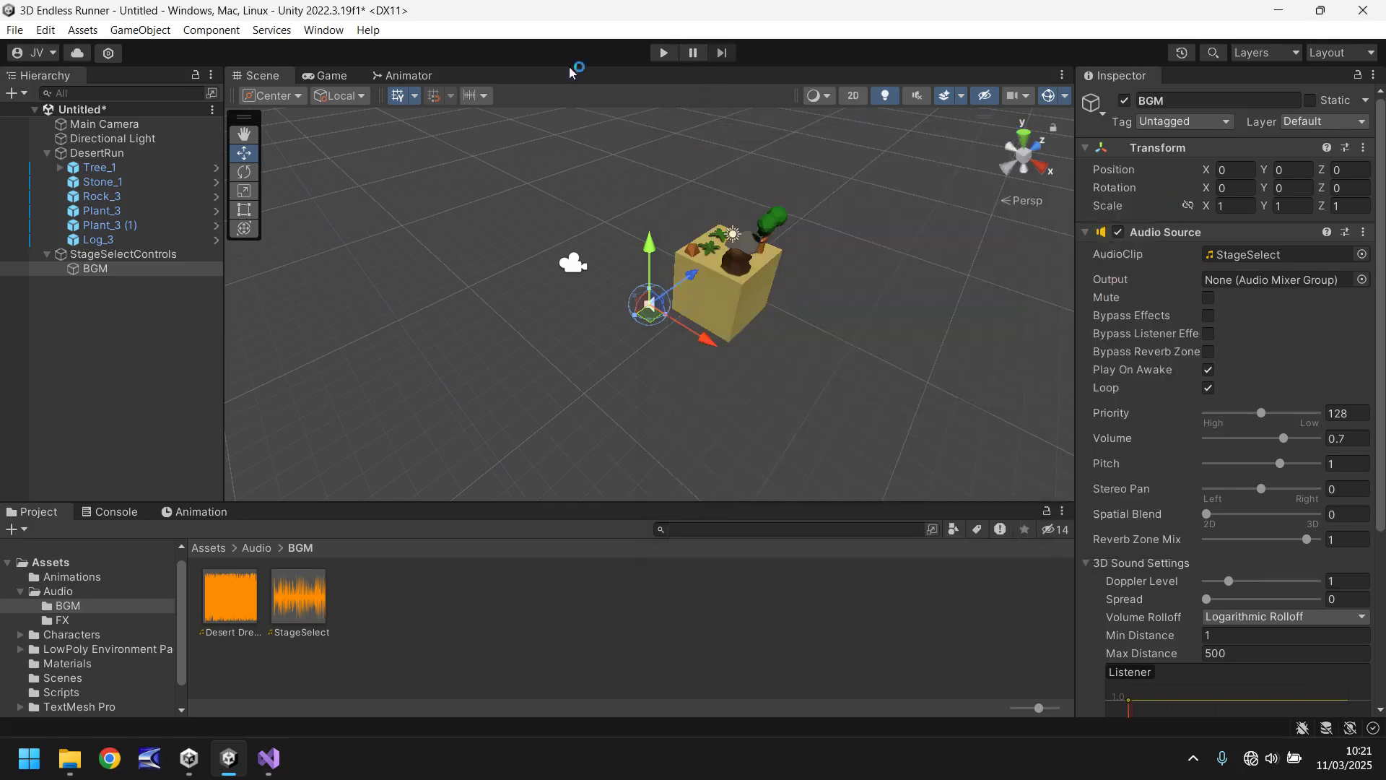
Set the Main Camera's background colour to black (000000), viewing the result in the Game view
click(334, 76)
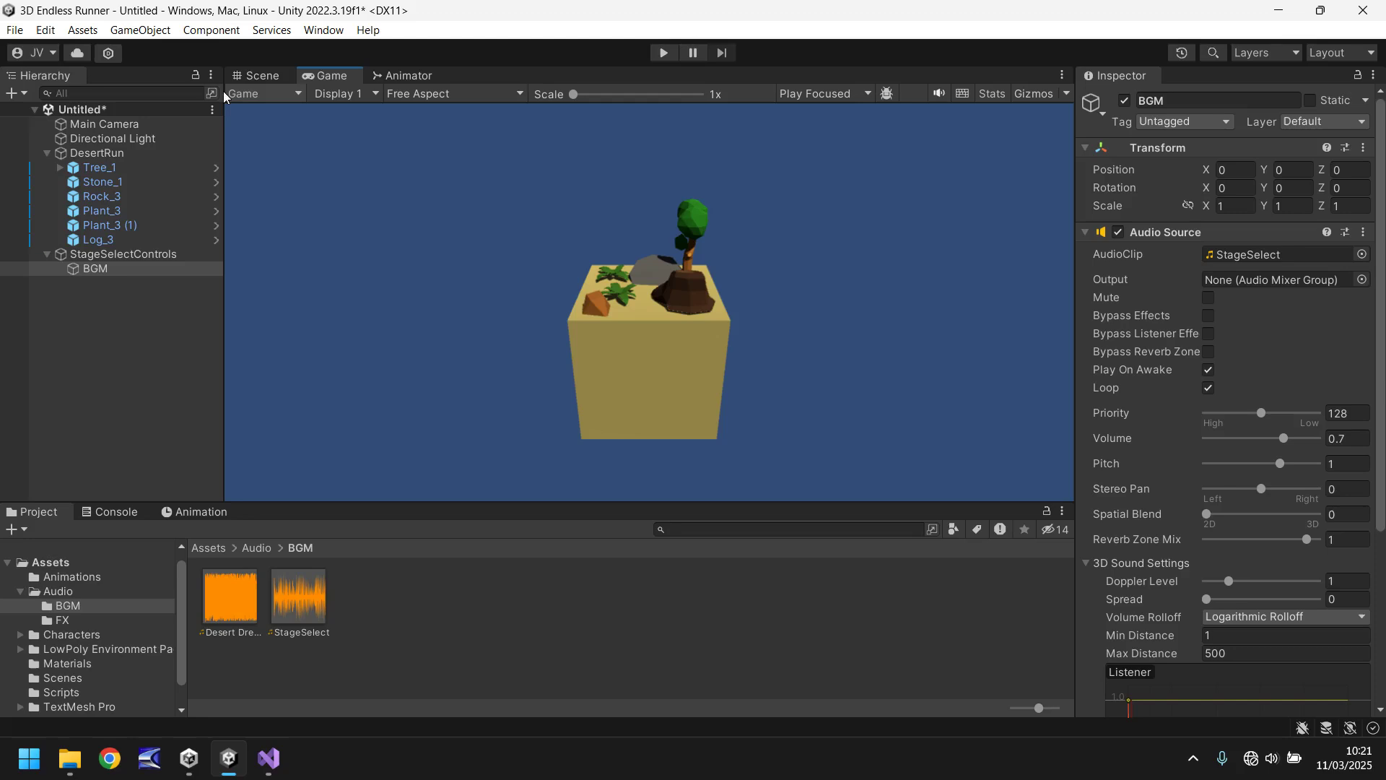
click(105, 124)
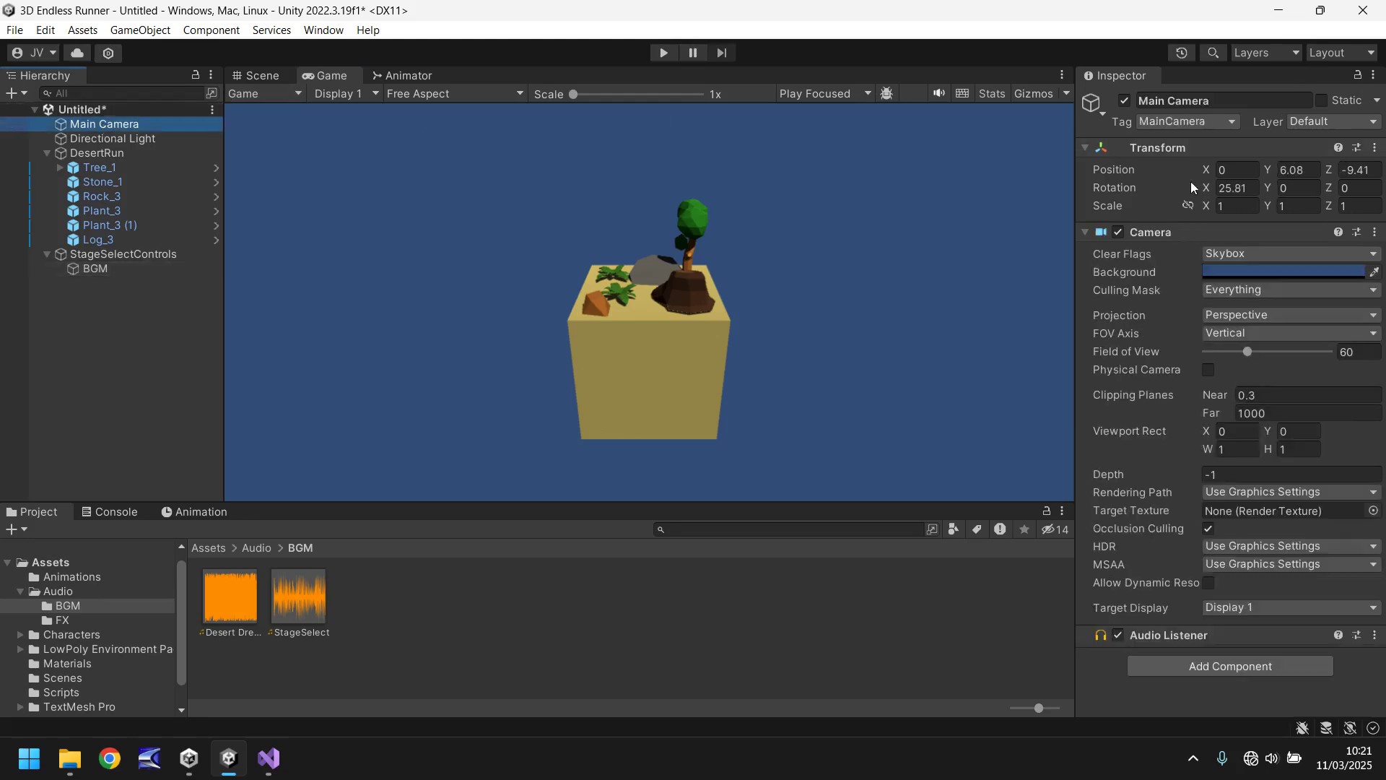
click(1314, 271)
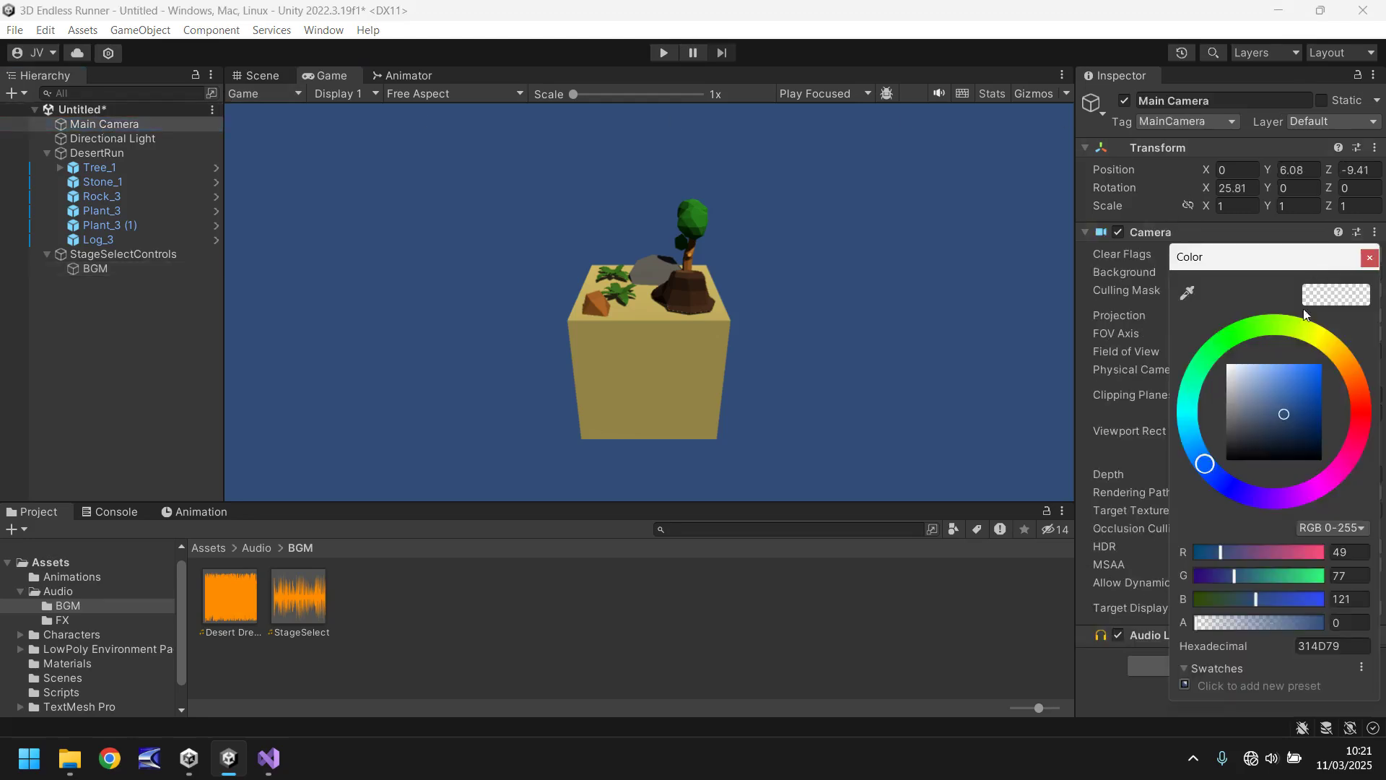
drag(1253, 405, 1322, 460)
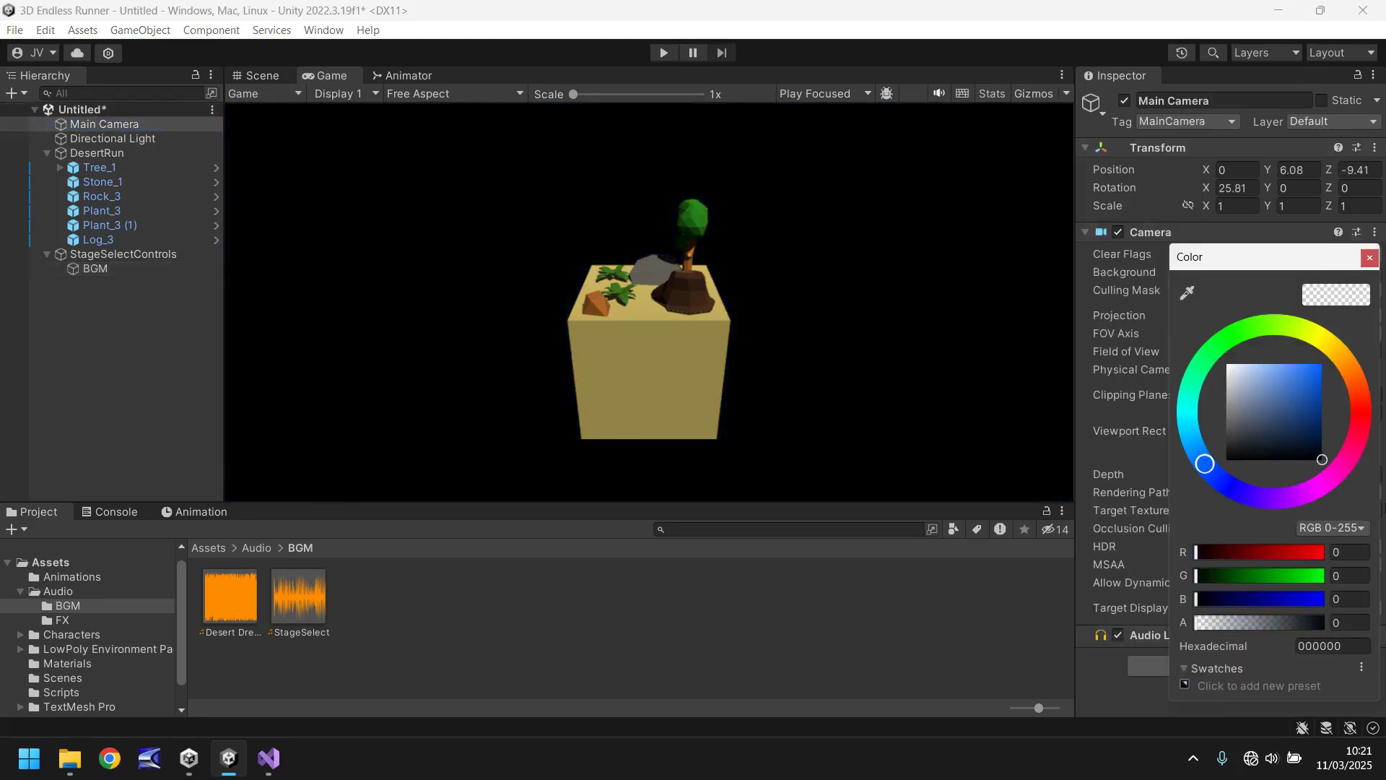
click(1372, 258)
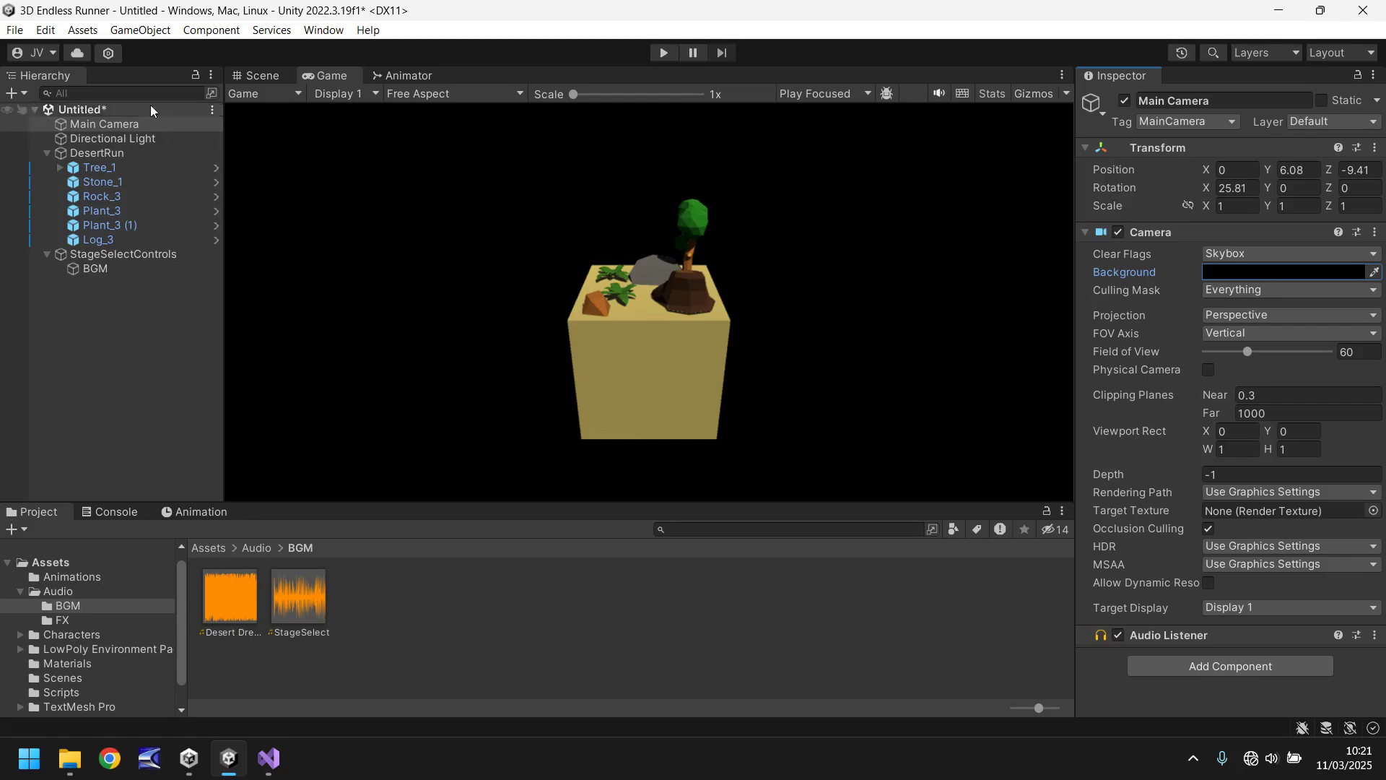
Add a TextMeshPro UI text object to the scene and anchor it to the top centre of its canvas
click(140, 30)
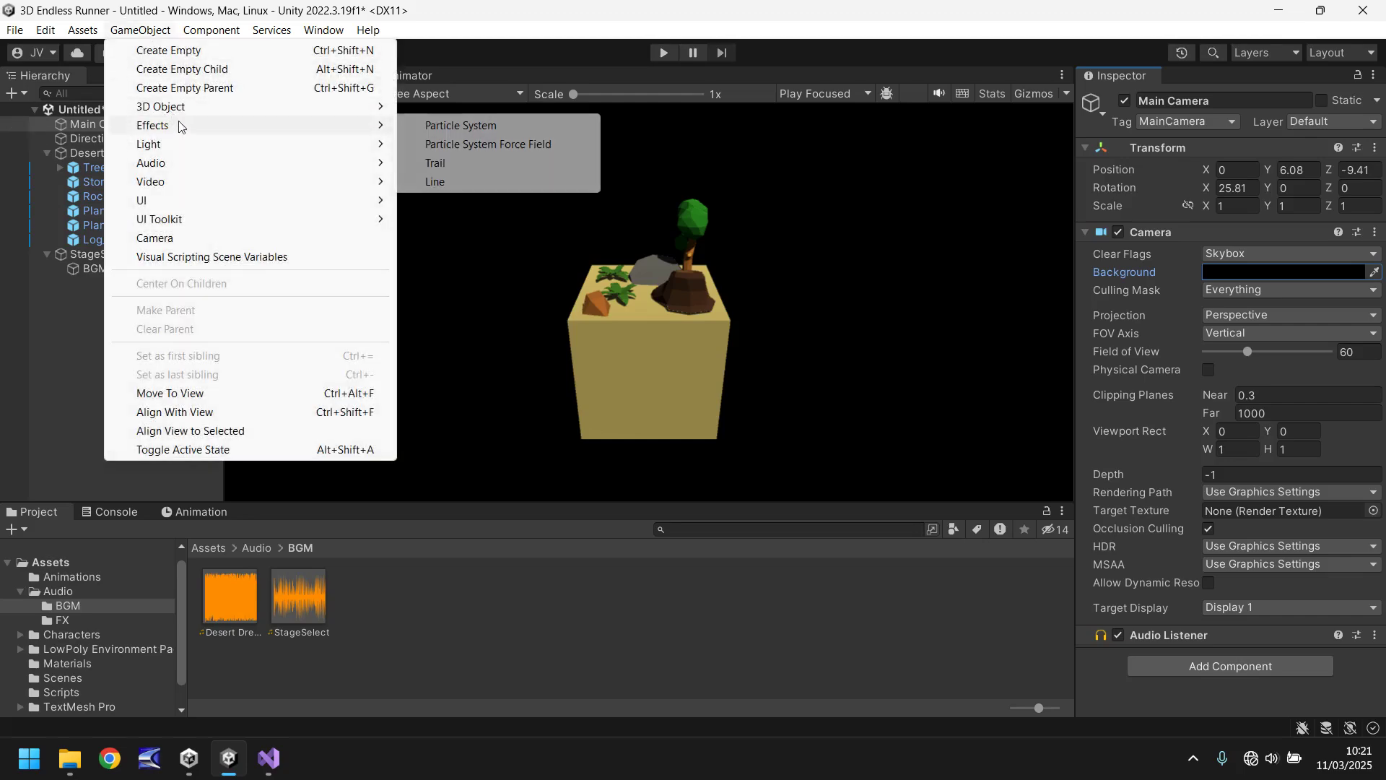
mouse_move(166, 201)
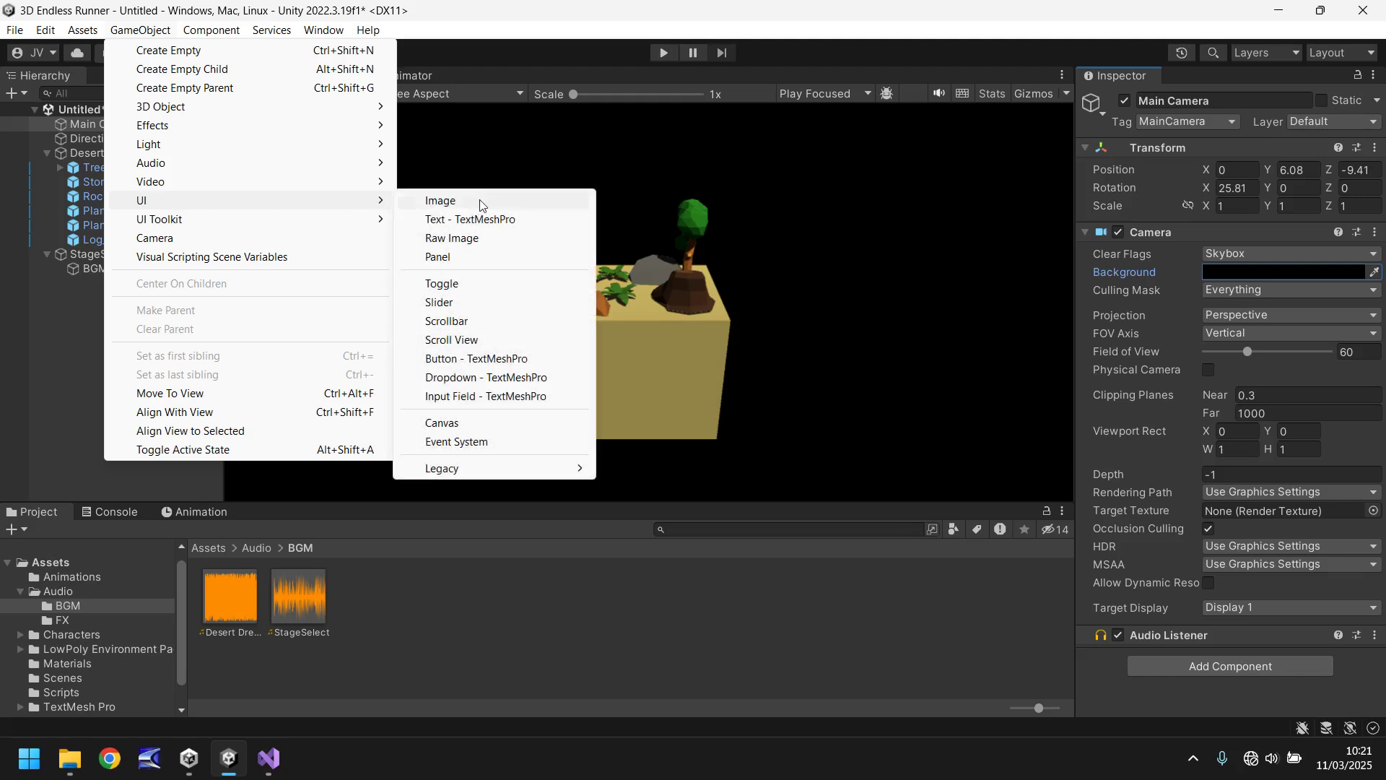
click(499, 221)
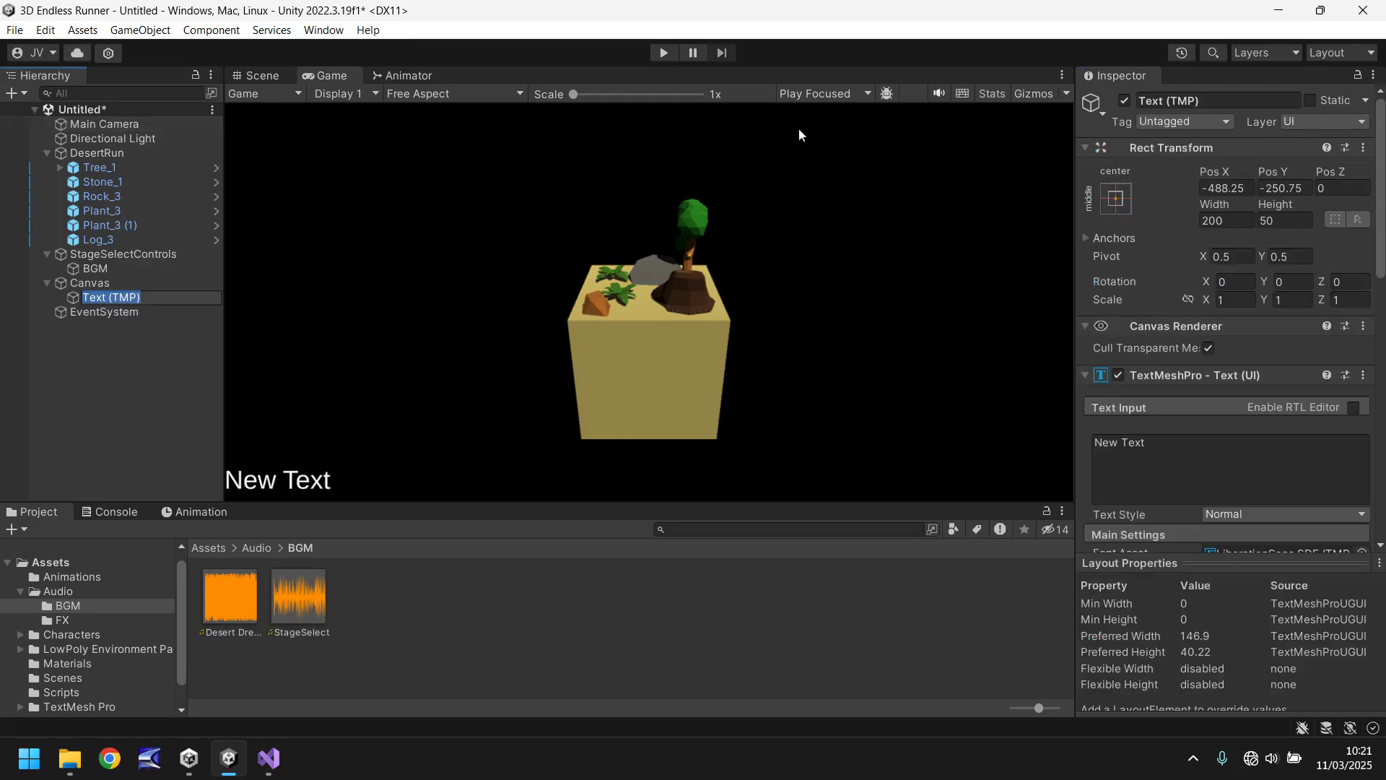
click(257, 75)
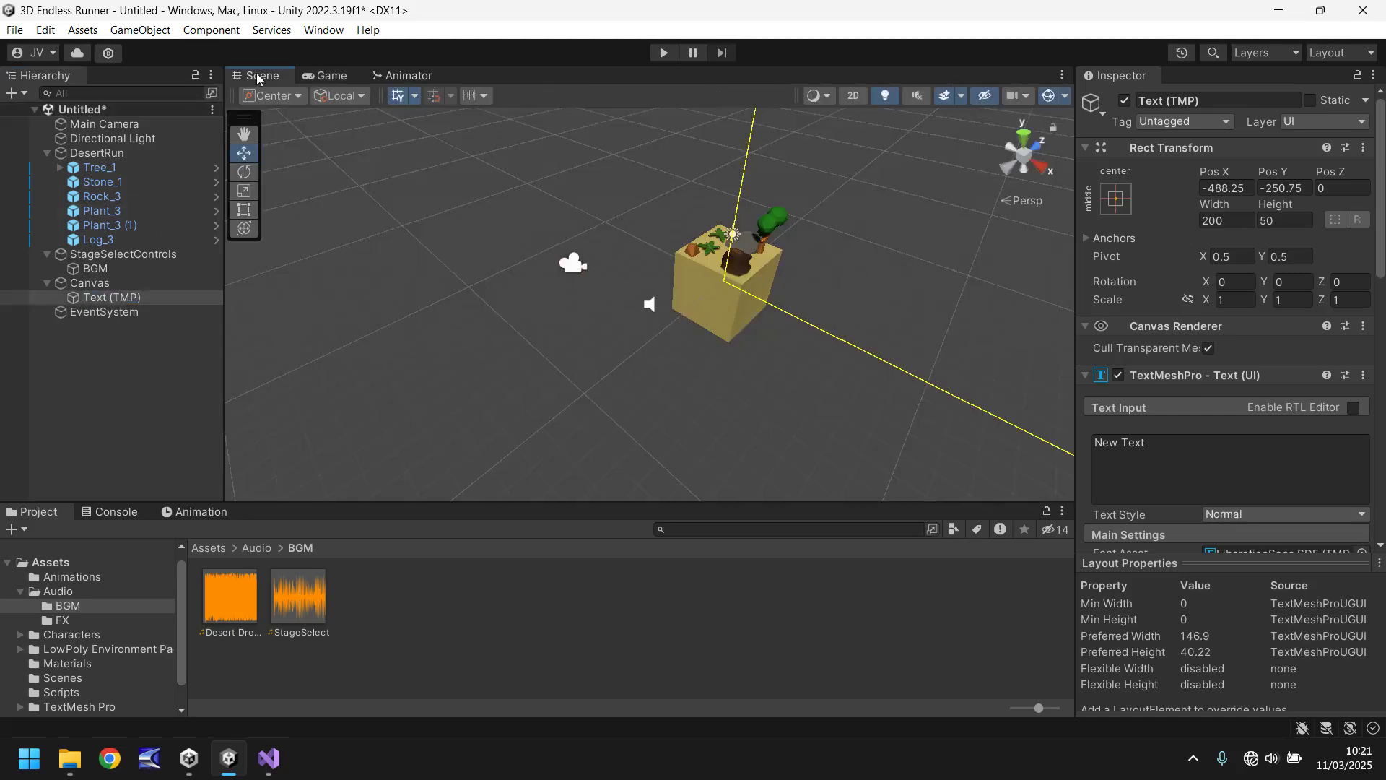
double_click(112, 297)
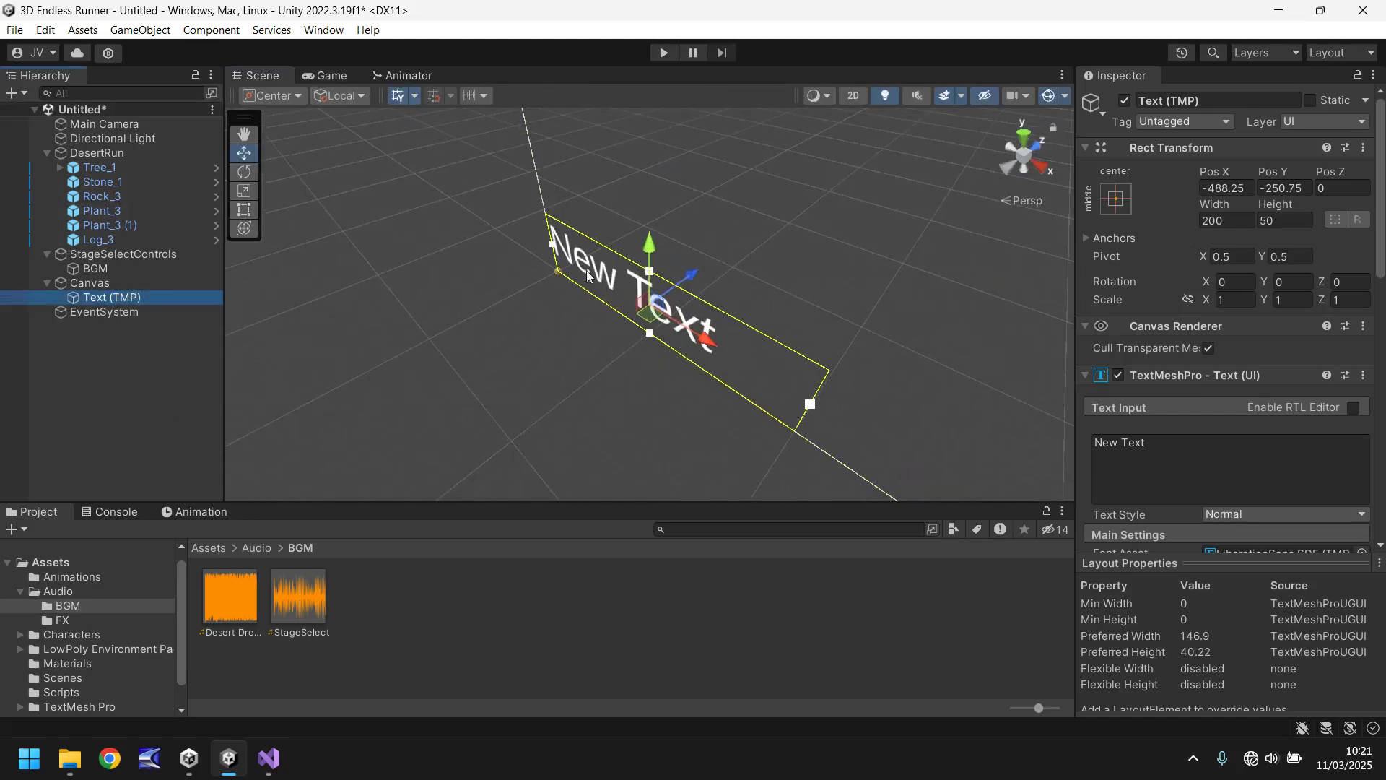
scroll(475, 289, down, 3)
alt+drag(452, 290, 520, 293)
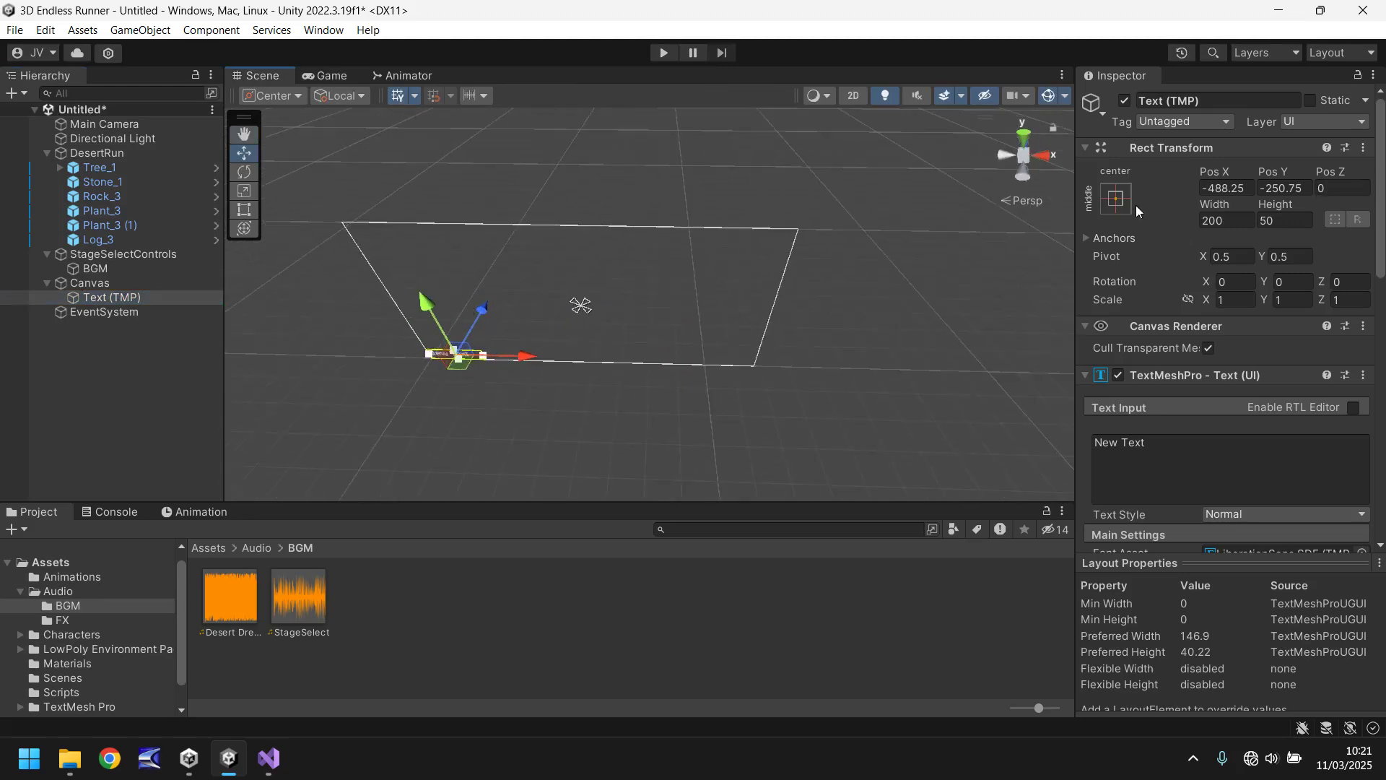
click(1119, 201)
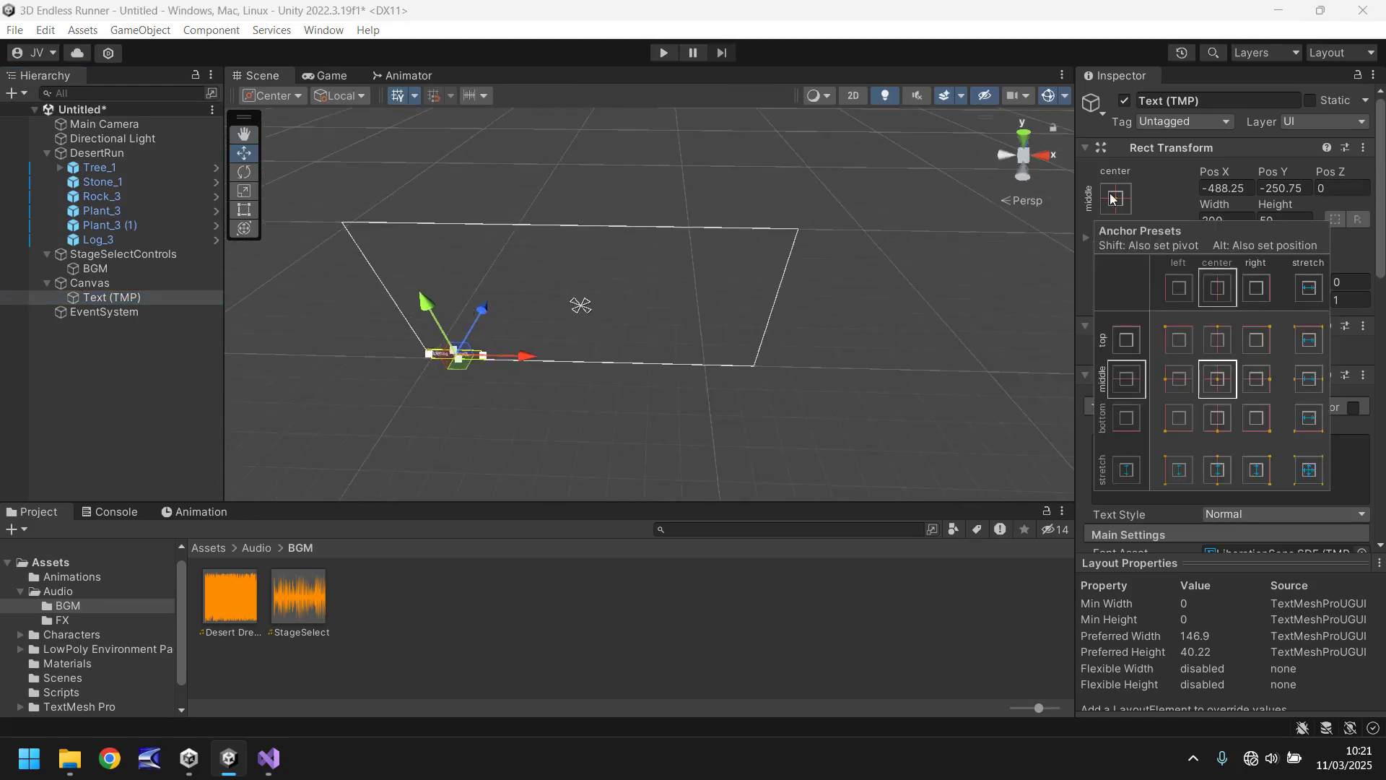
click(1217, 340)
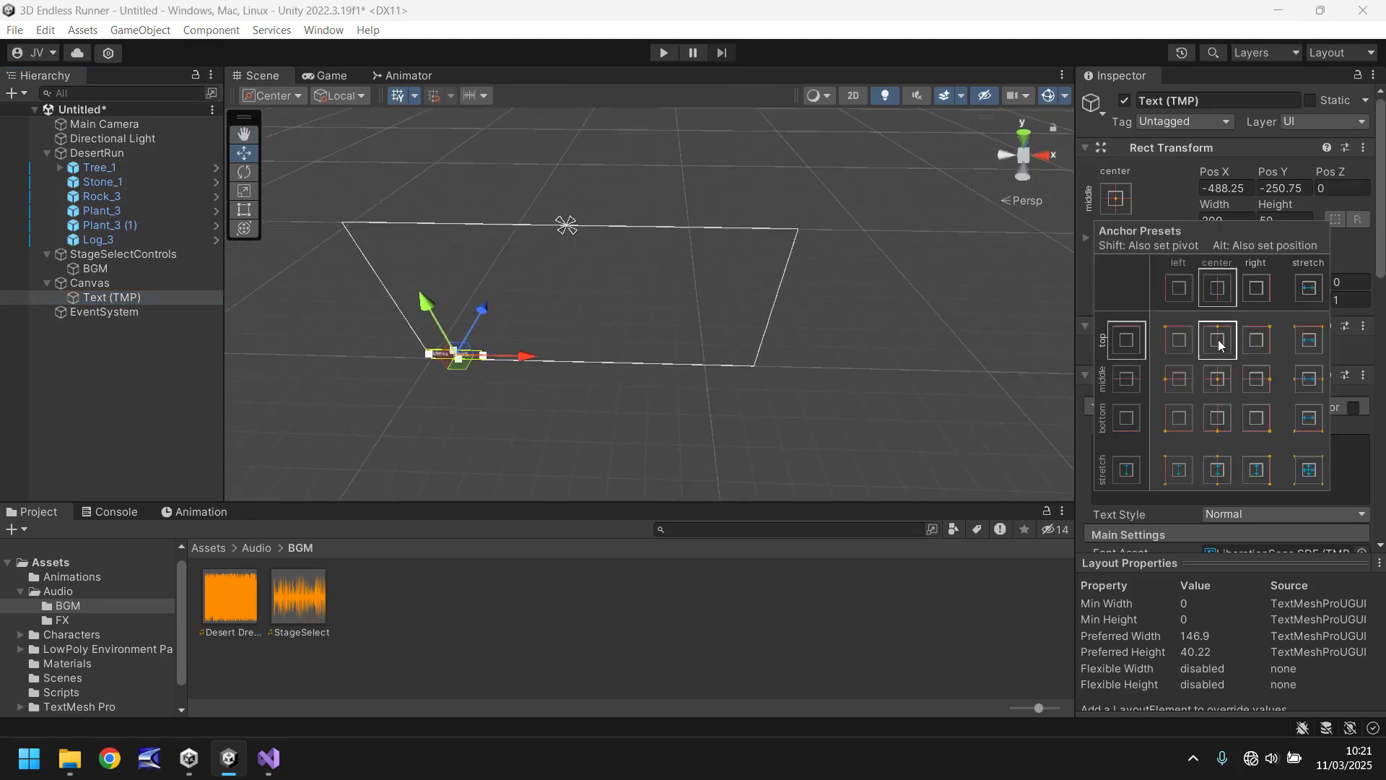
Rename the new text object as StageName
click(127, 303)
click(127, 301)
text(StageName)
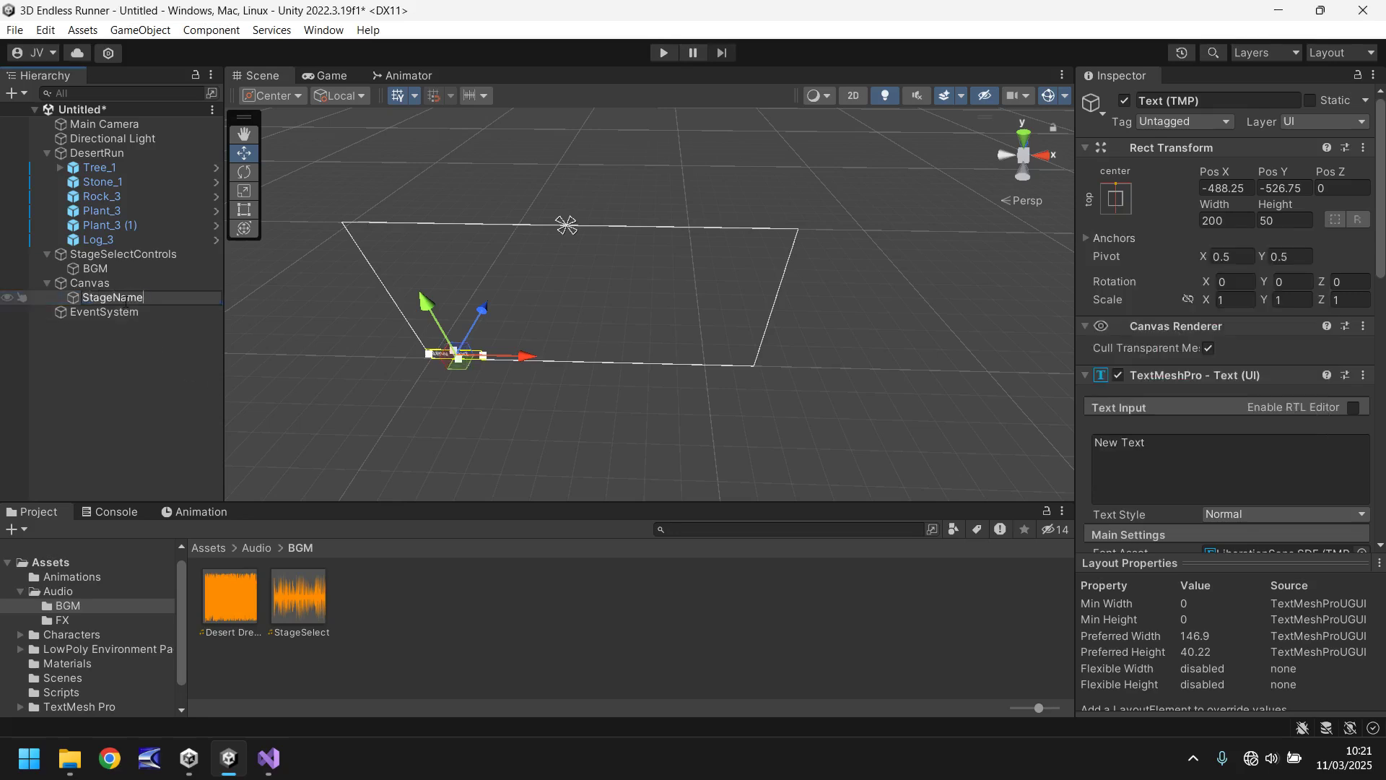
key(Return)
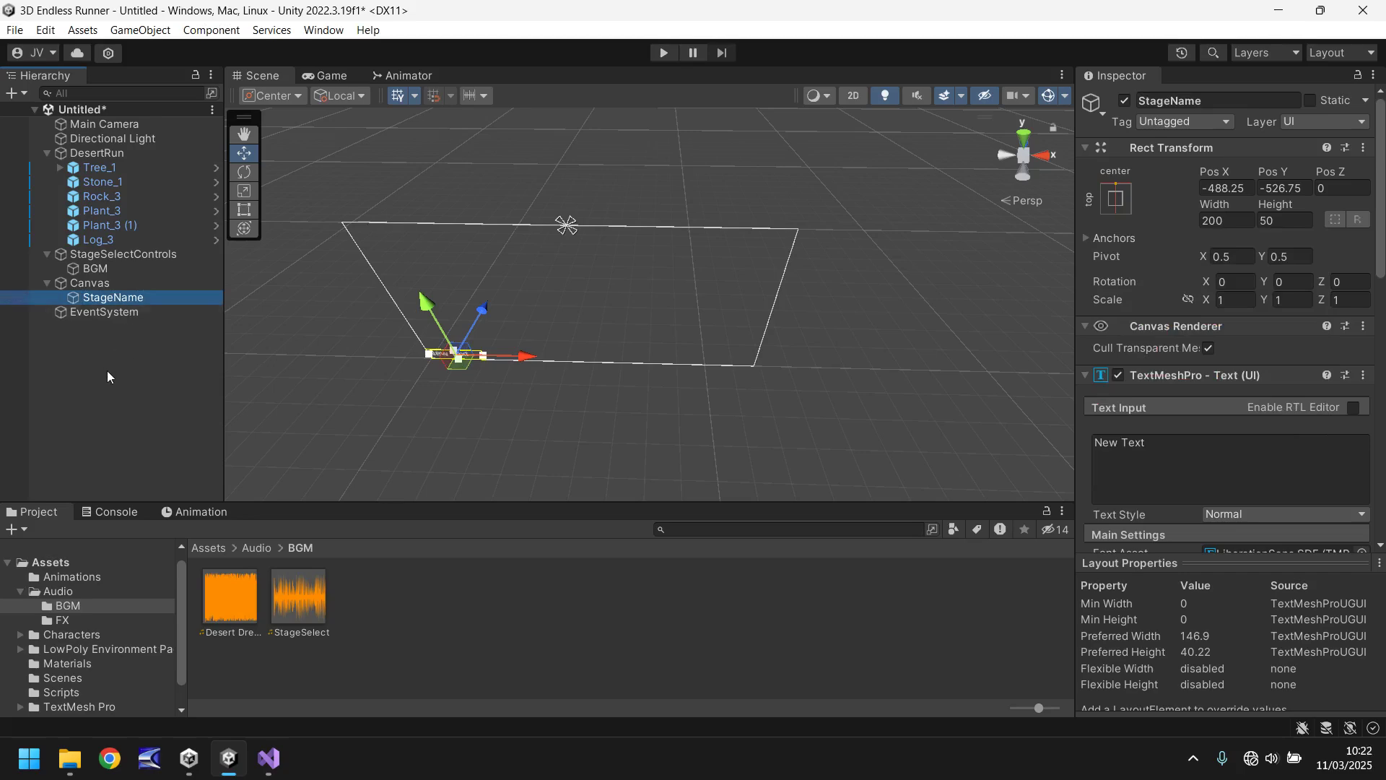
Position the StageName text at Pos X 0 and Pos Y -47
click(1226, 188)
text(0)
key(Return)
click(1289, 188)
text(-47)
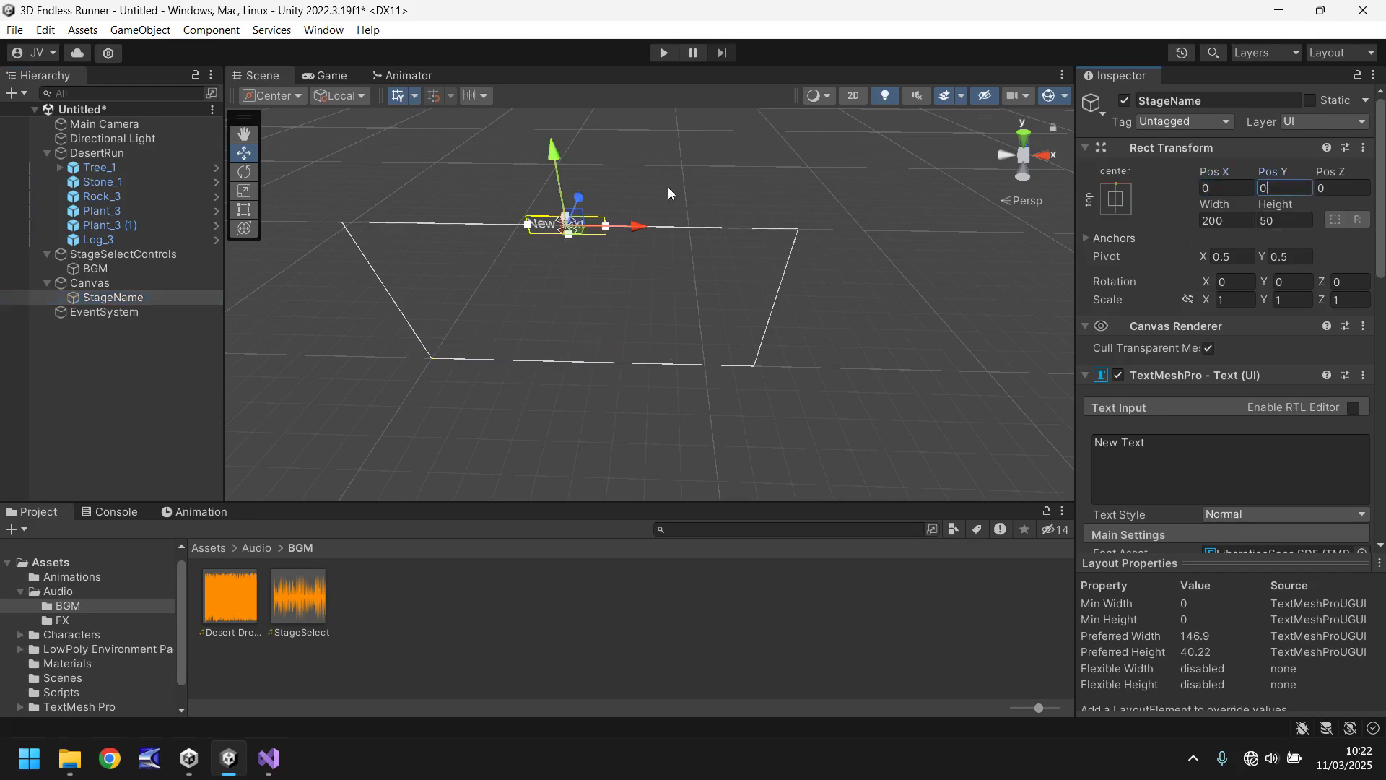
key(Return)
Align the StageName text to the centre and middle of its box and change its content to "Desert Run"
scroll(1263, 426, down, 3)
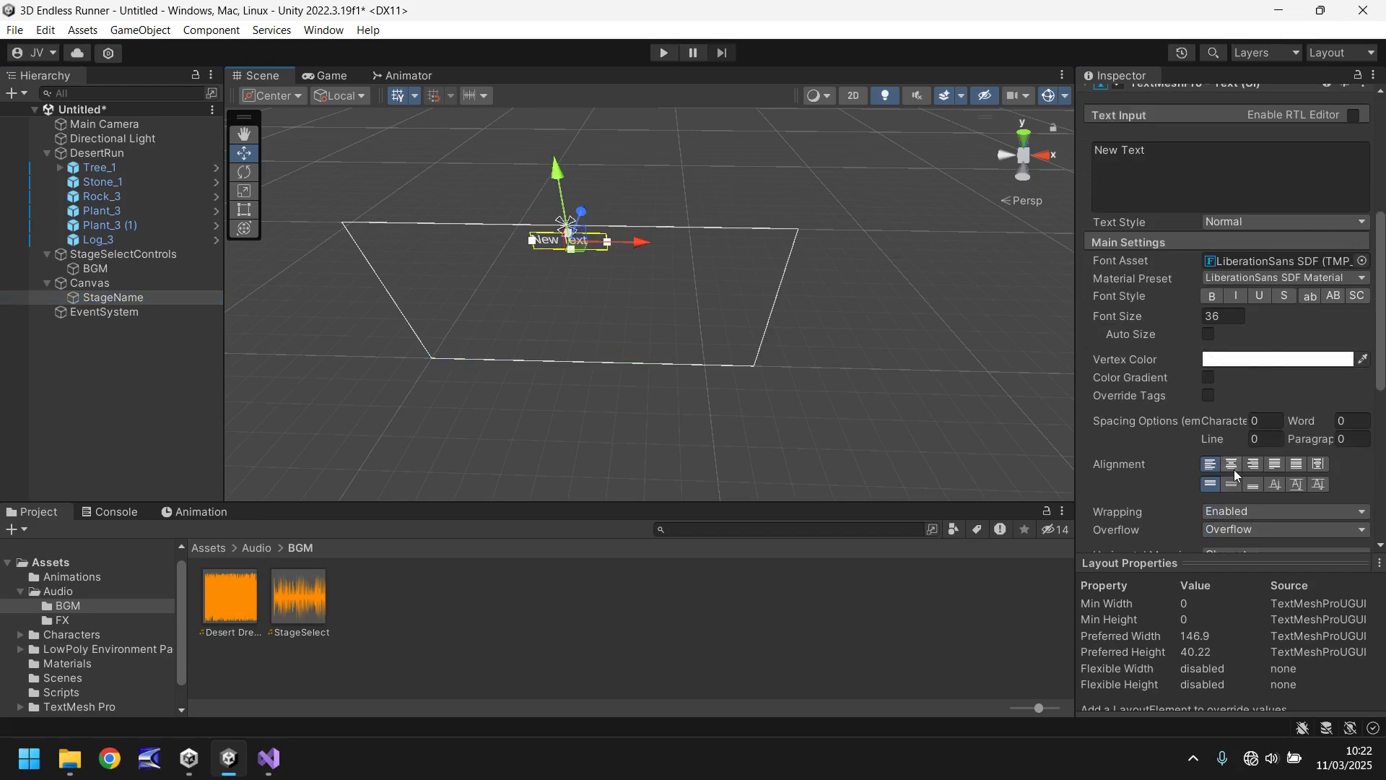
click(1232, 464)
click(1231, 483)
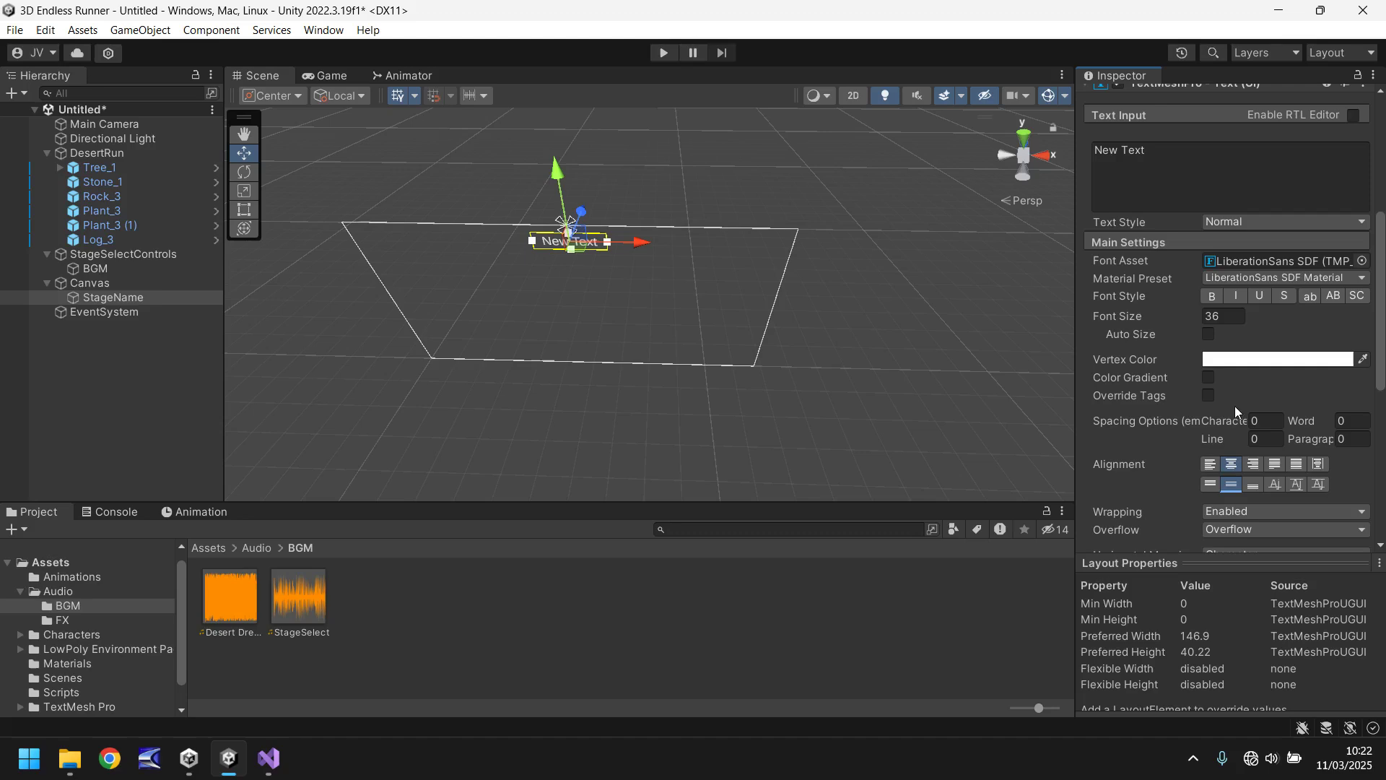
click(1216, 176)
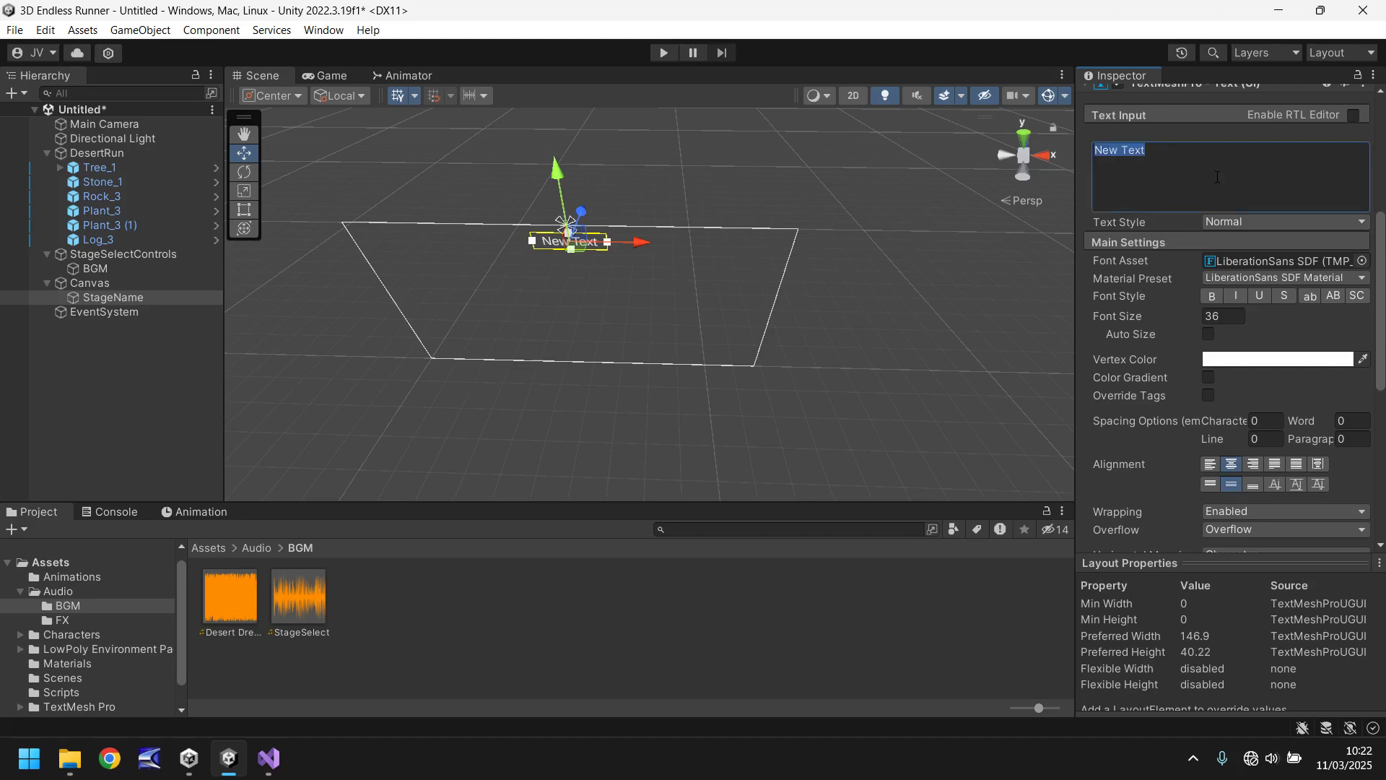
text(Des)
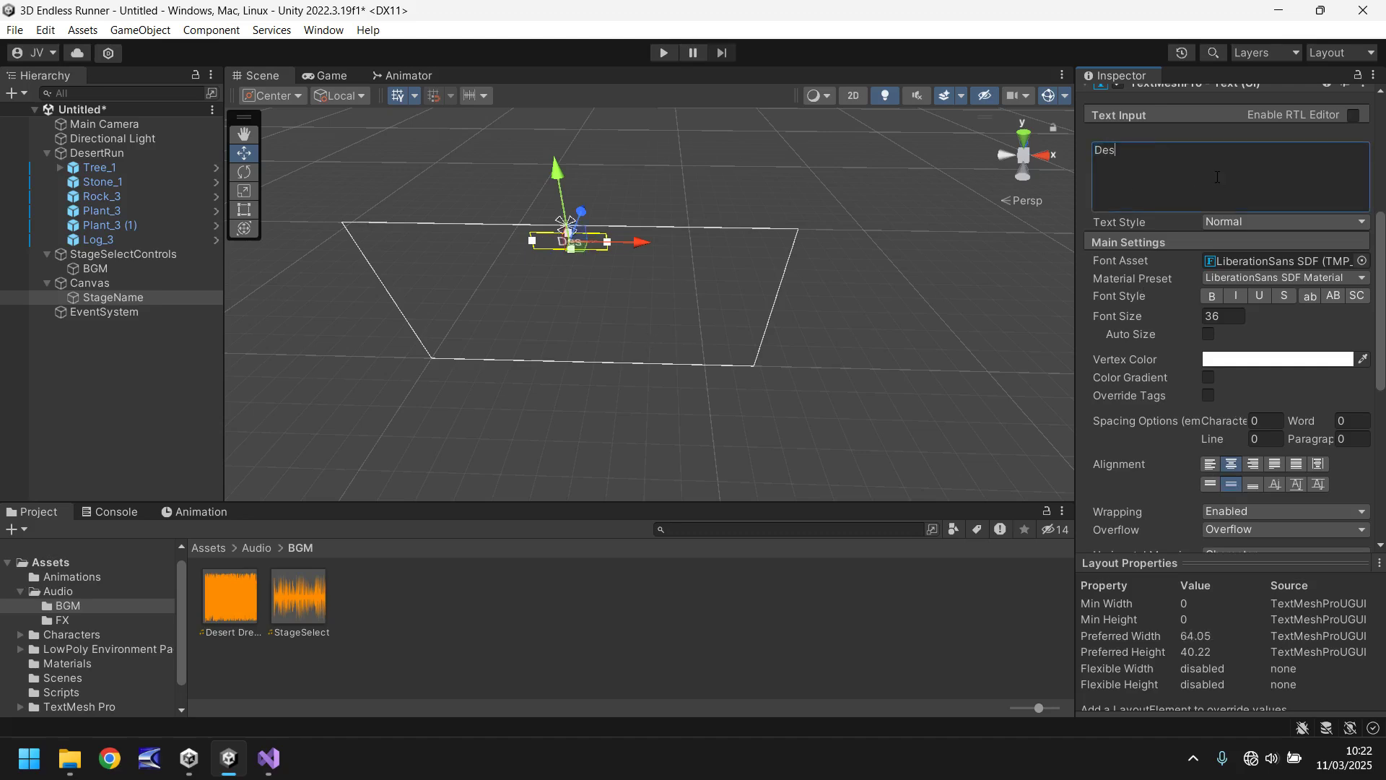
text(ert Run)
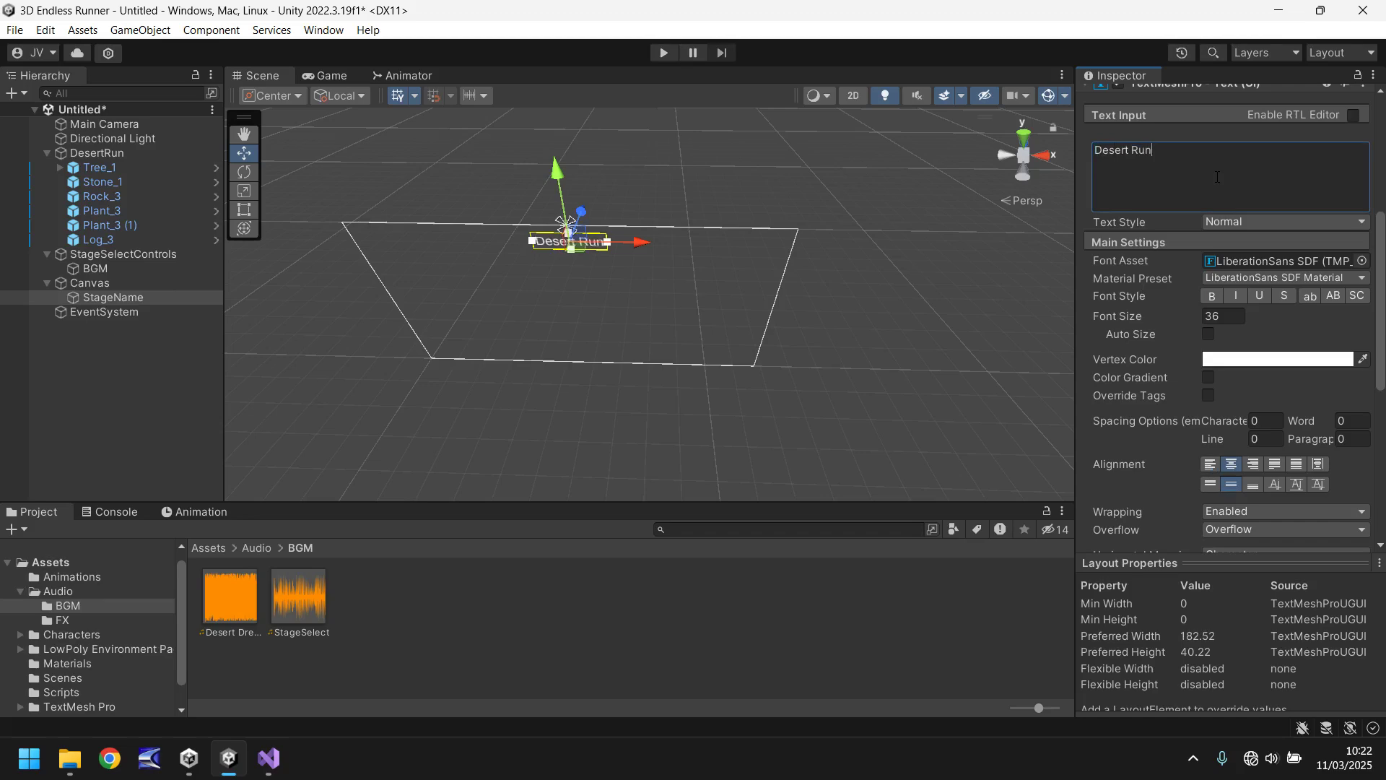
Make the Desert Run text bold and set its font size to 60
click(1213, 297)
click(1237, 315)
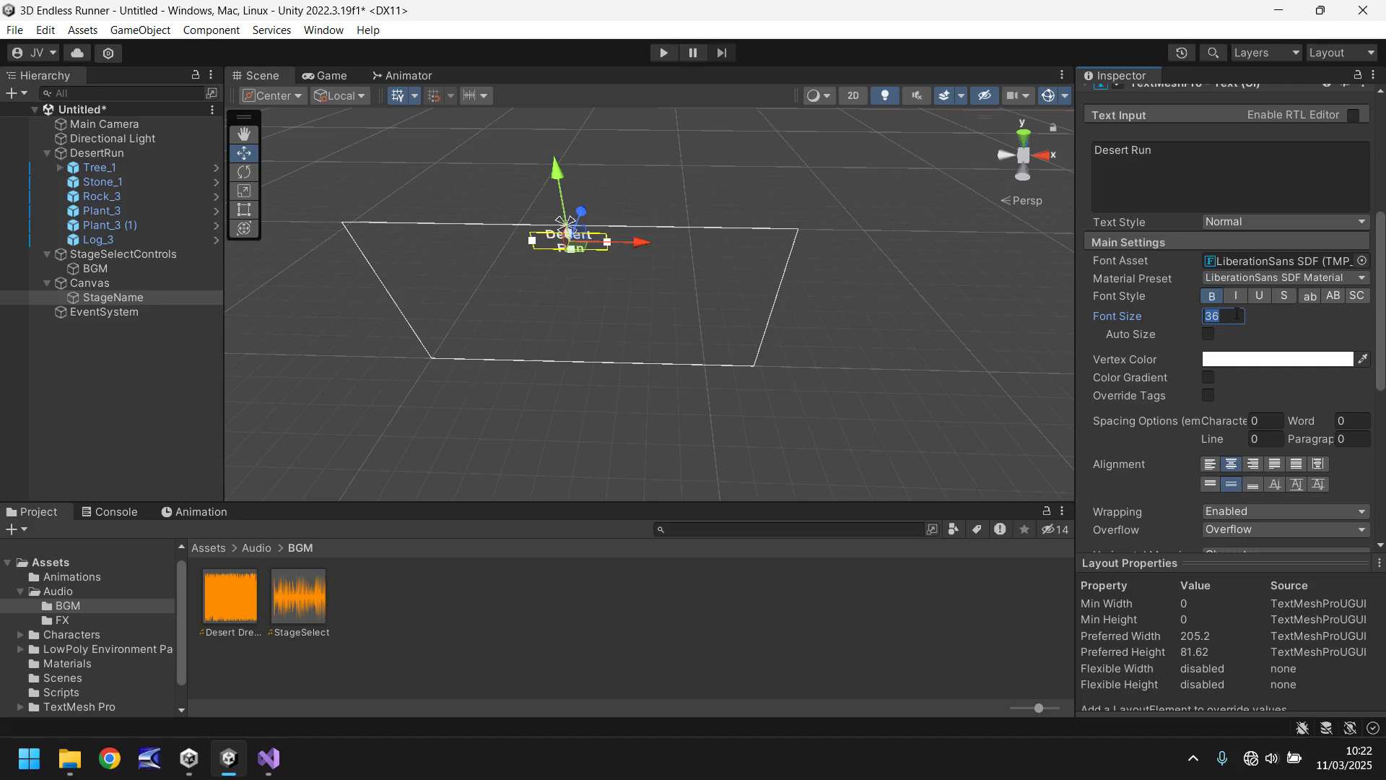
text(60)
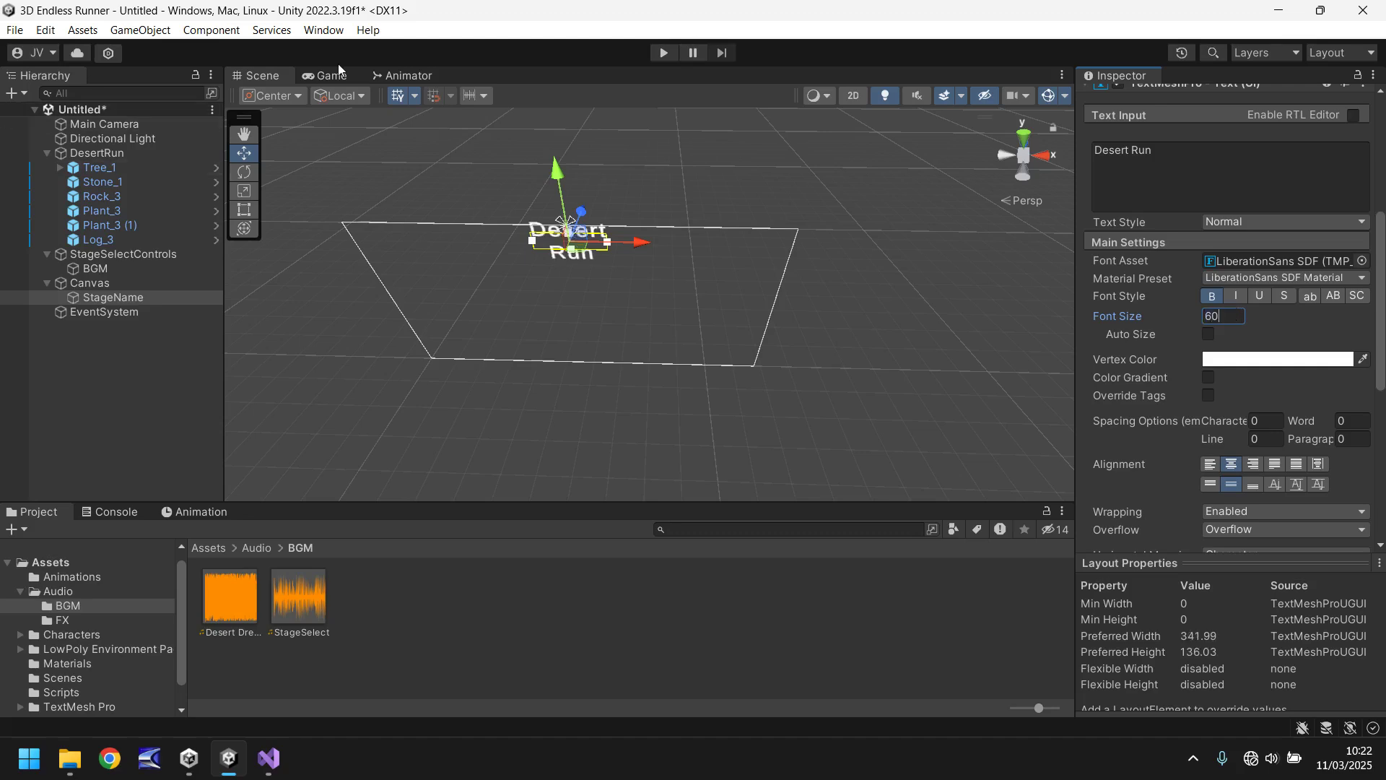
Enlarge the StageName text box to about 582 by 90 so the title fits on one line, and preview it in Game view
click(244, 210)
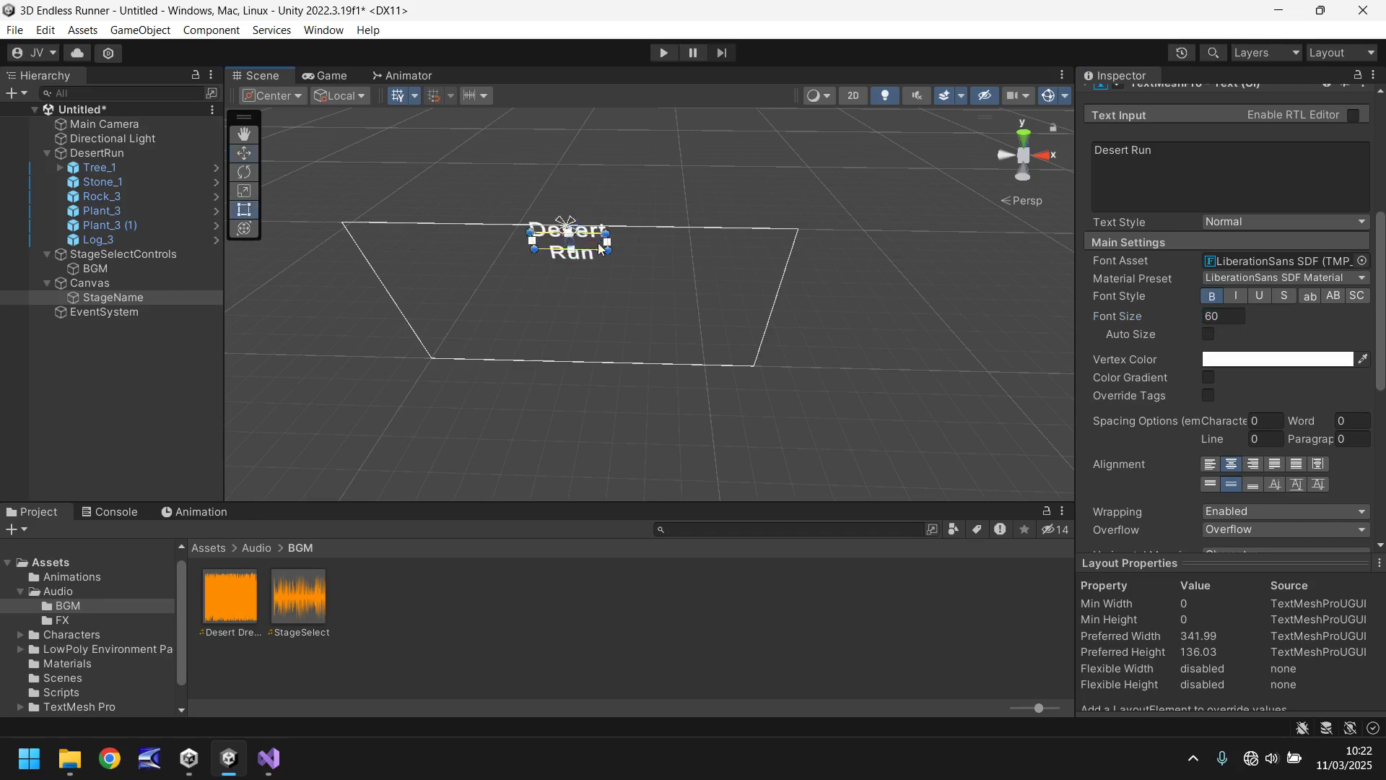
mouse_move(610, 254)
mouse_down()
mouse_move(731, 263)
mouse_move(627, 250)
mouse_up()
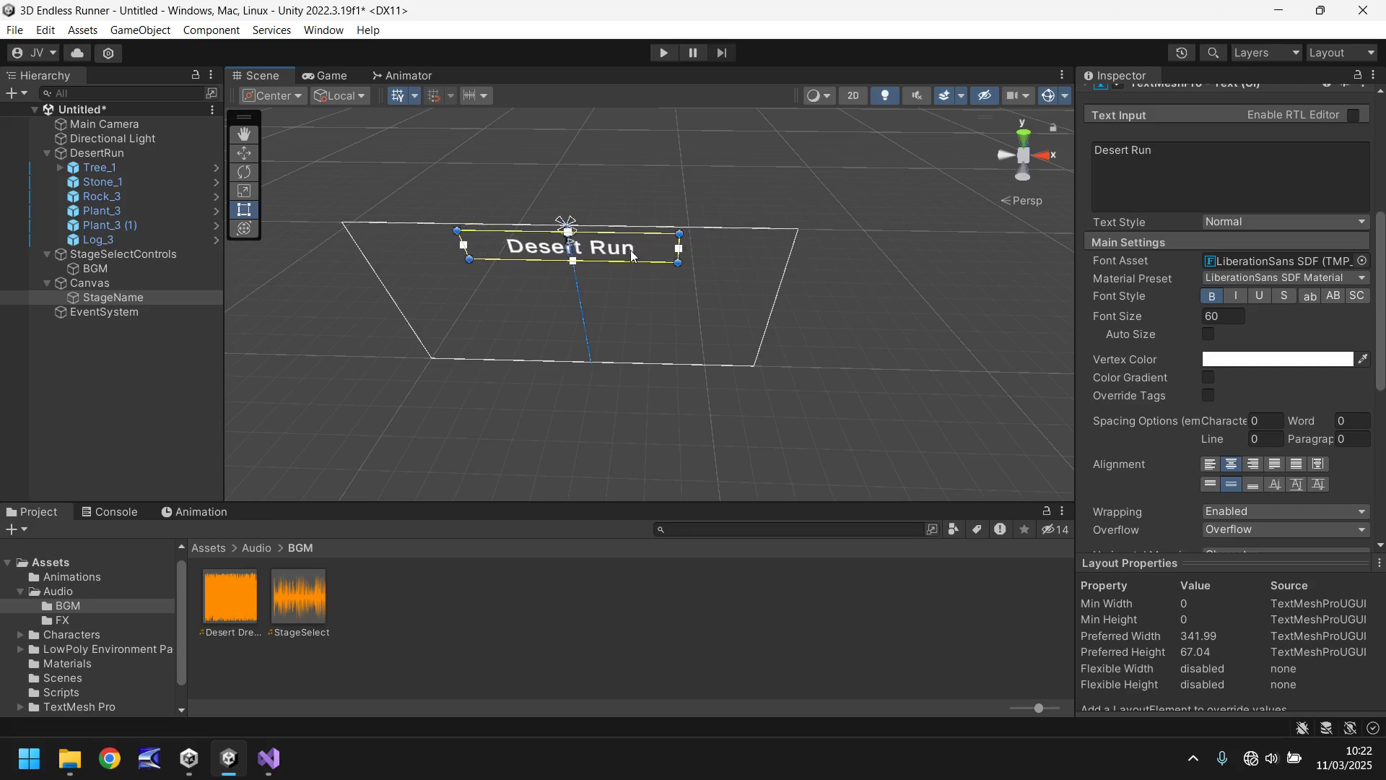
click(330, 75)
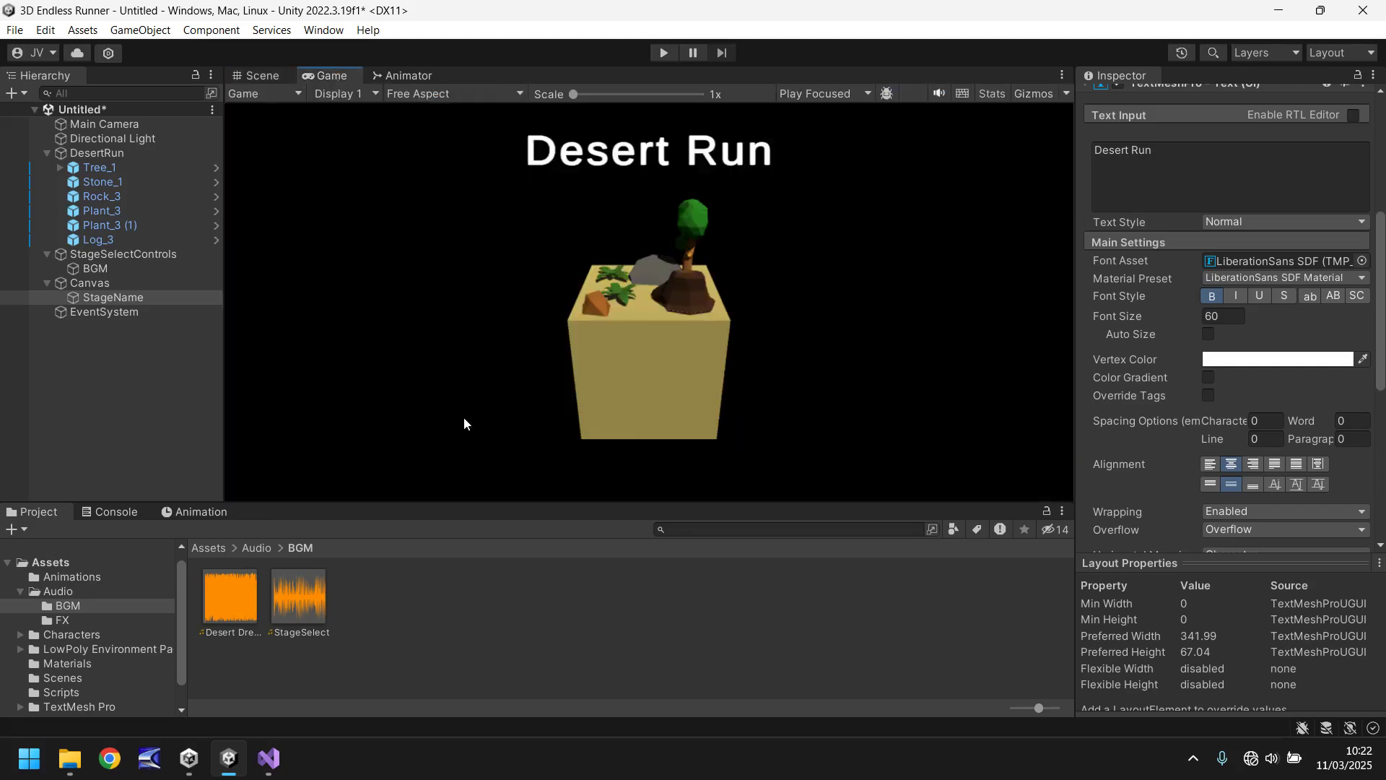
Set the Canvas Scaler to Scale With Screen Size with a 1920 by 1080 reference resolution and a match value of 0.5
click(97, 282)
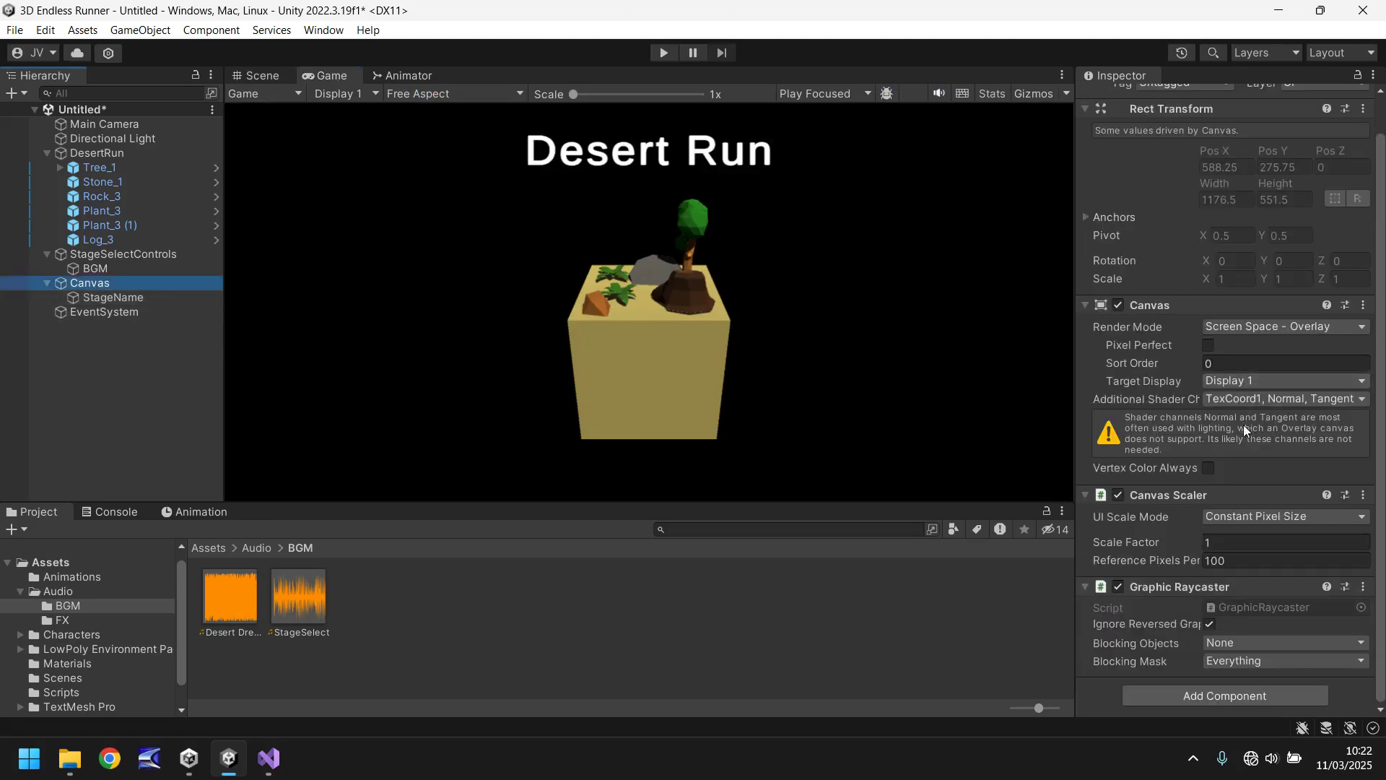
click(1362, 516)
click(1283, 555)
click(1207, 541)
text(1920)
key(Tab)
text(1080)
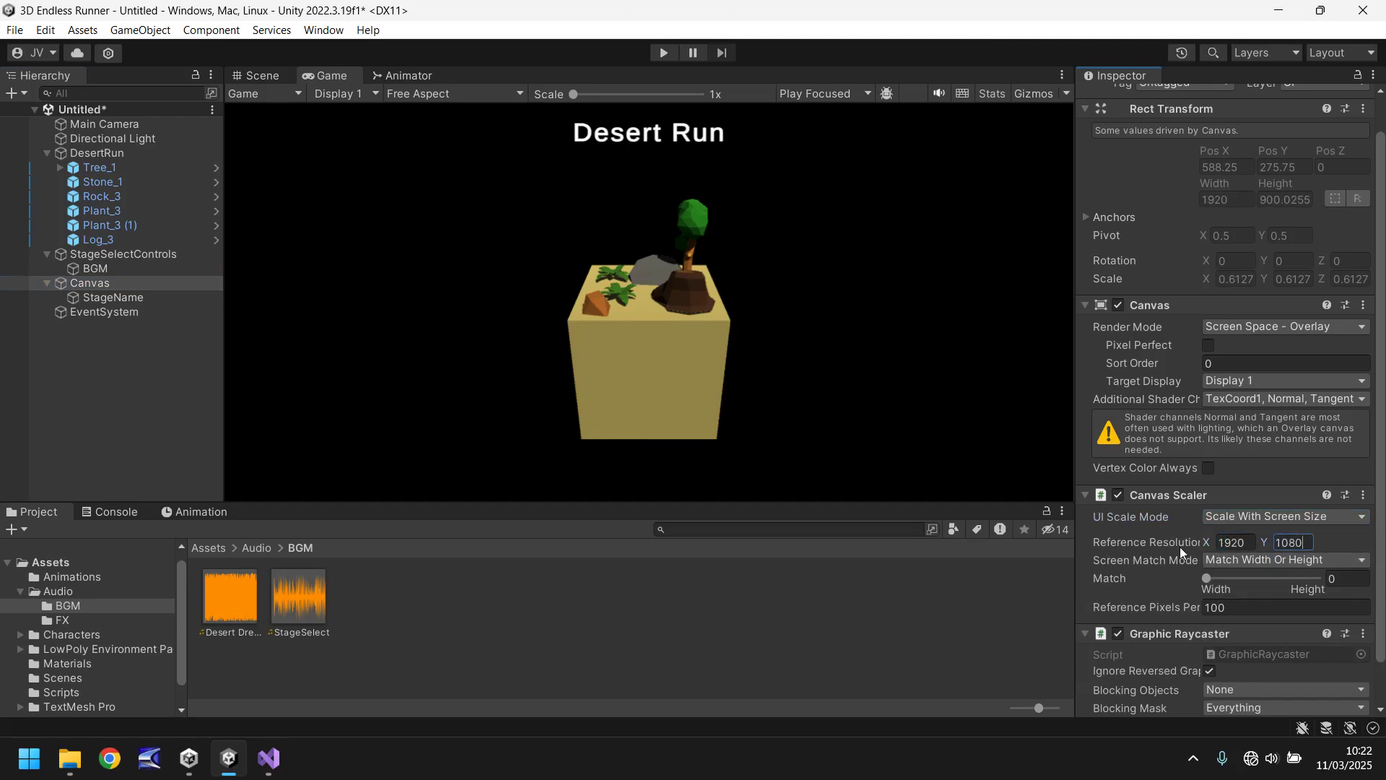
click(1341, 578)
text(0.5)
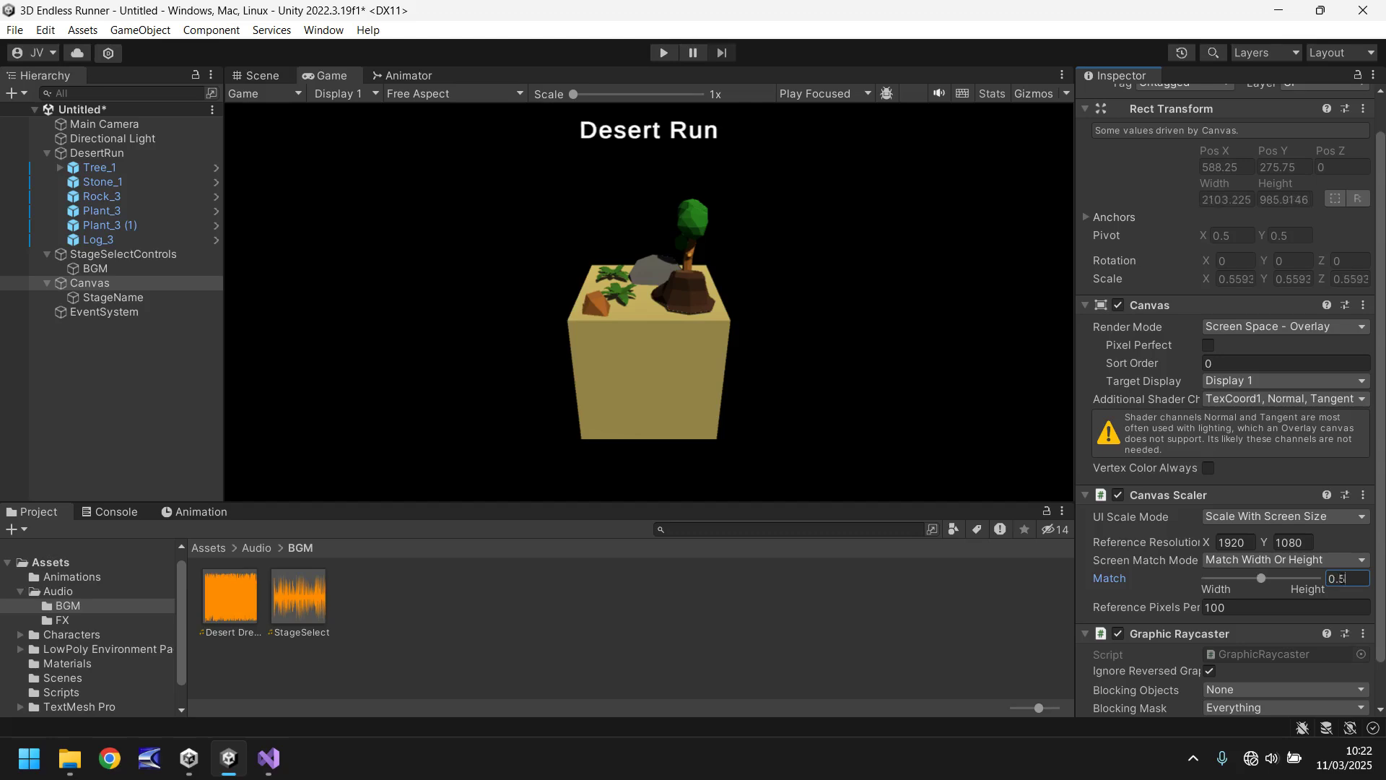
Set the StageName text's font size to 96 and move the title slightly lower on the canvas
click(109, 297)
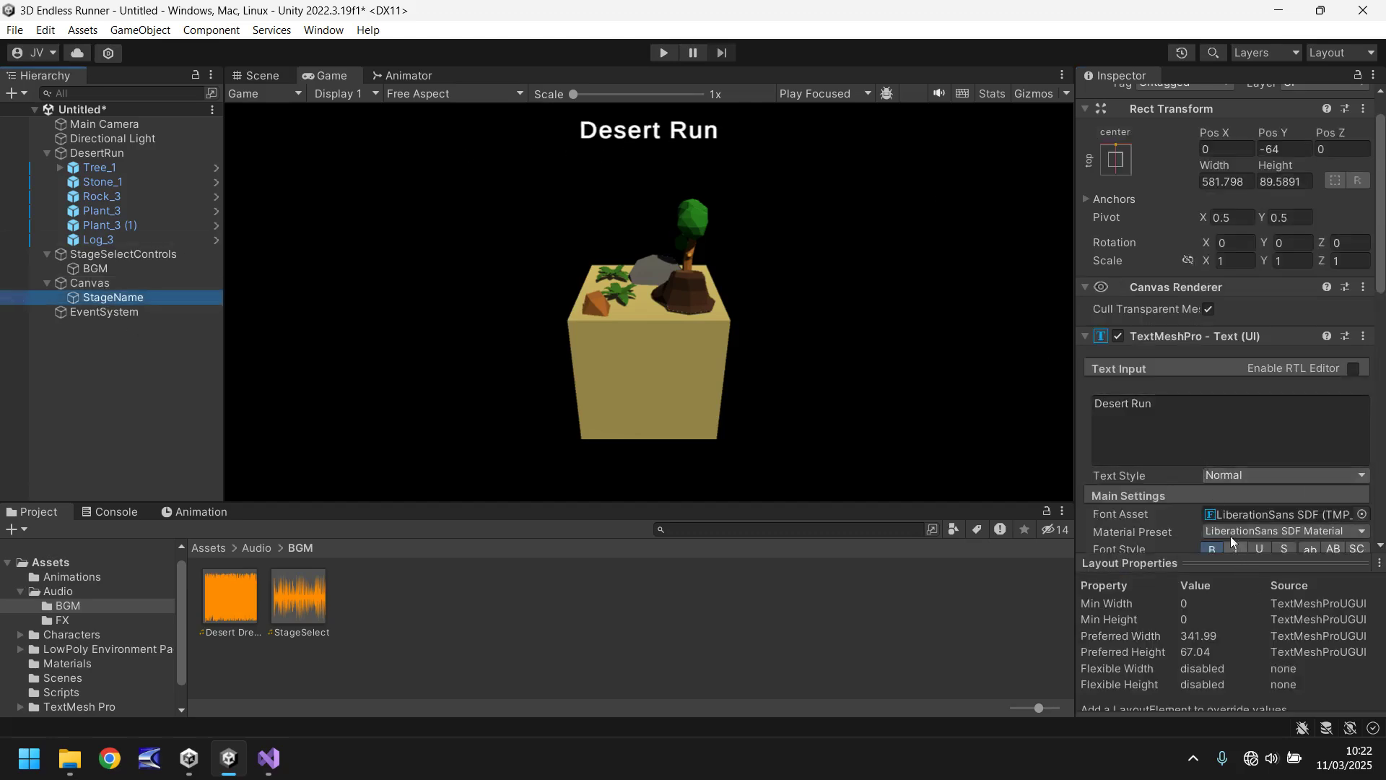
scroll(1233, 544, down, 5)
click(1230, 375)
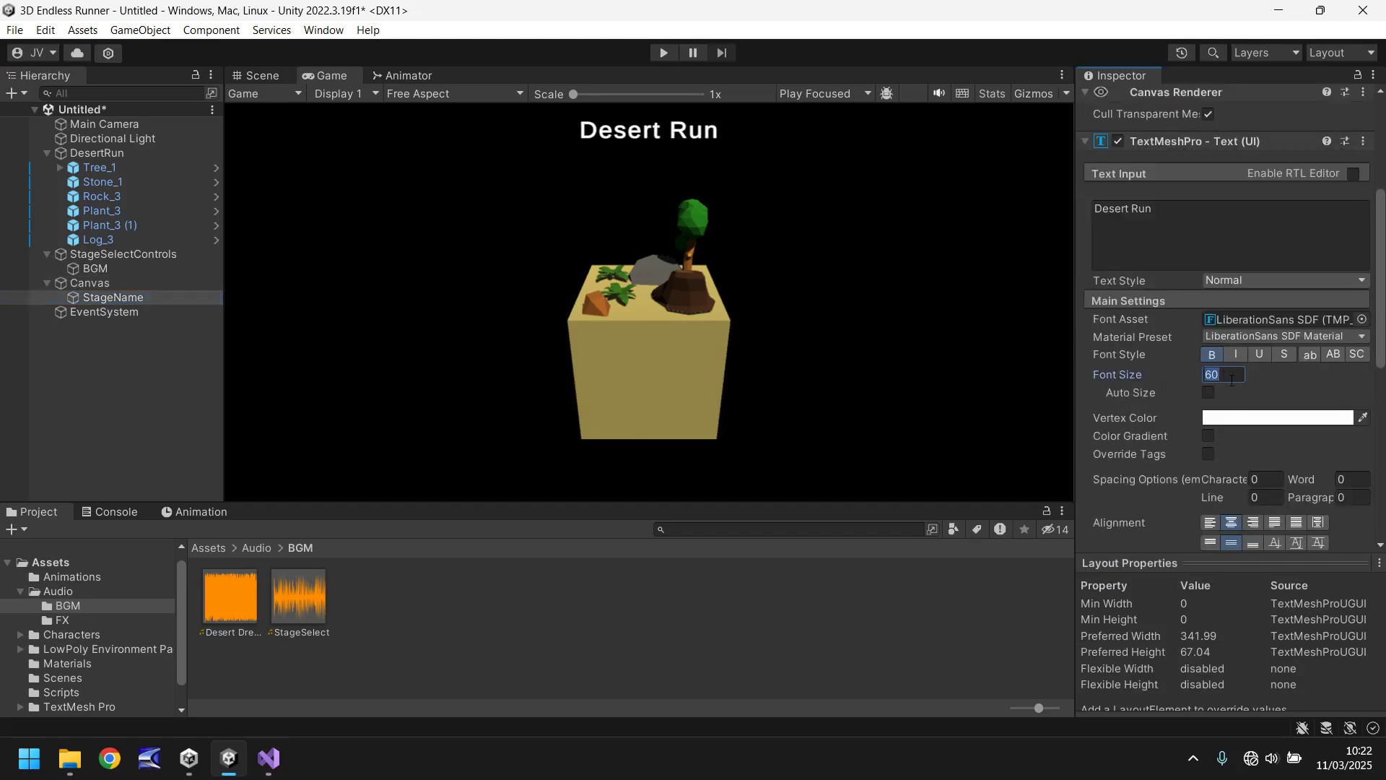
text(96)
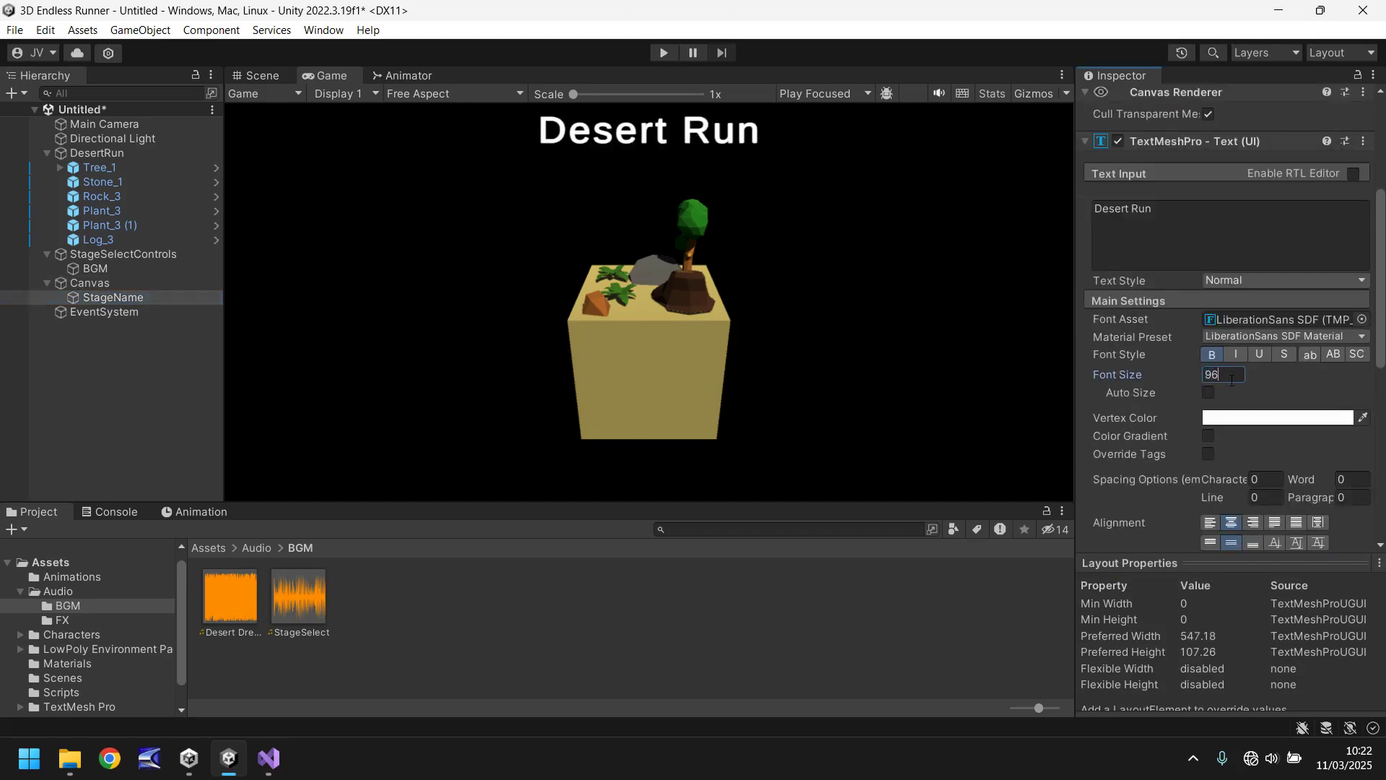
click(263, 76)
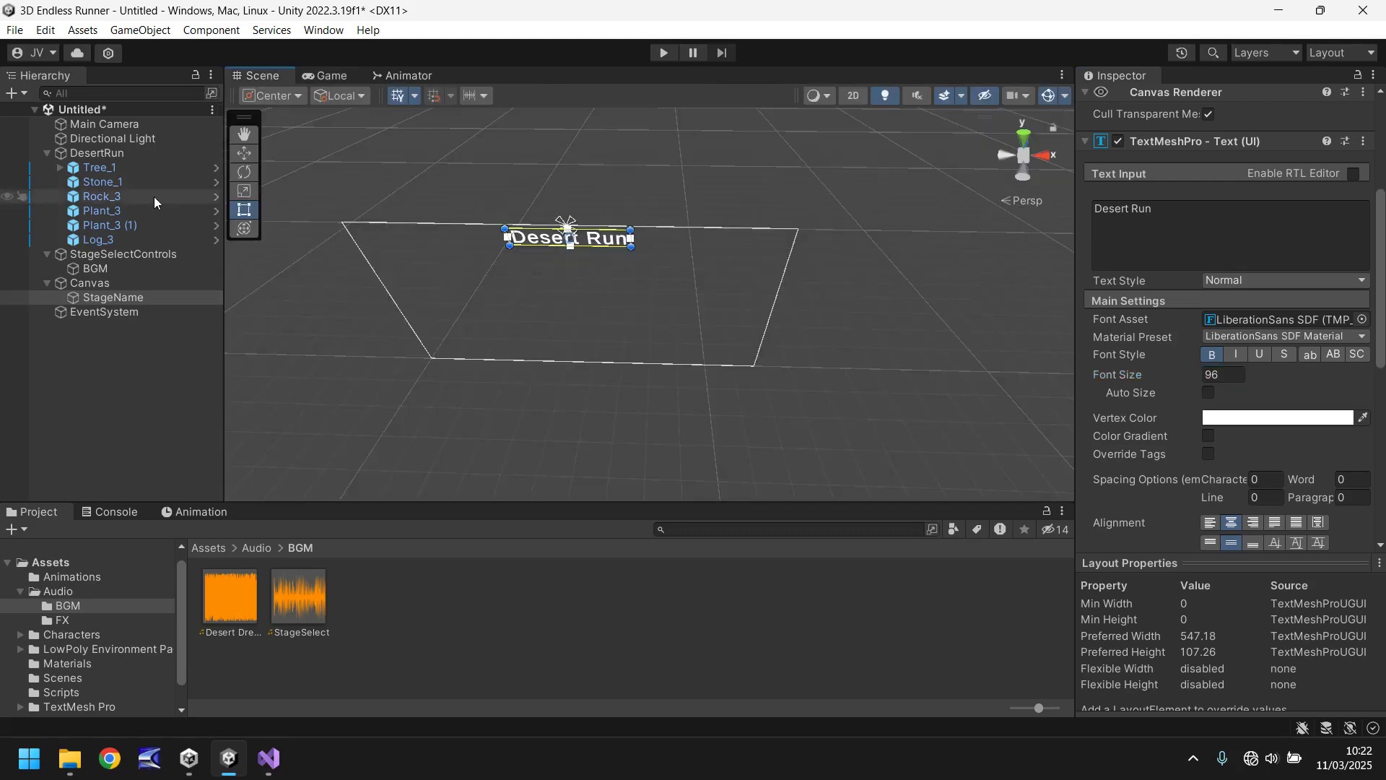
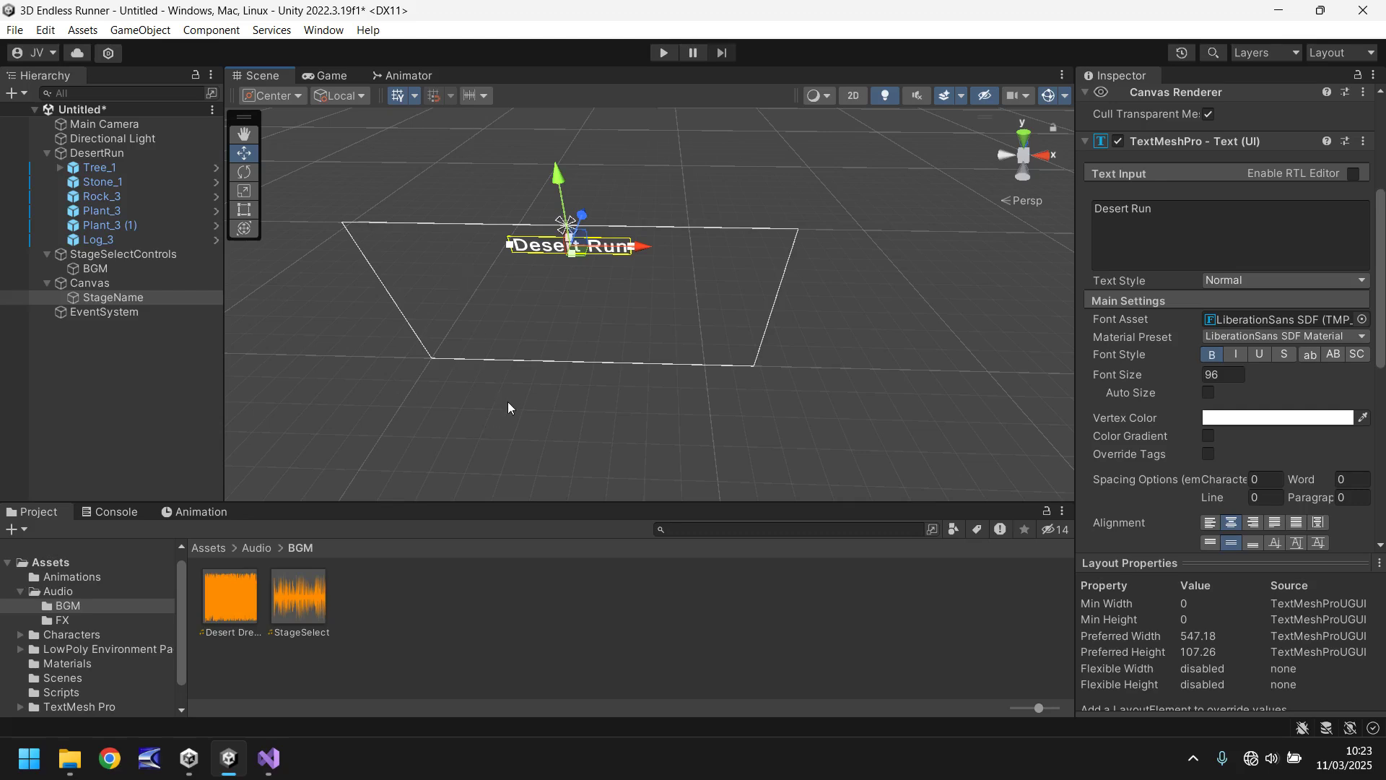
Add a TextMeshPro button to the canvas and name it SelectAndPlay
click(155, 33)
mouse_move(186, 200)
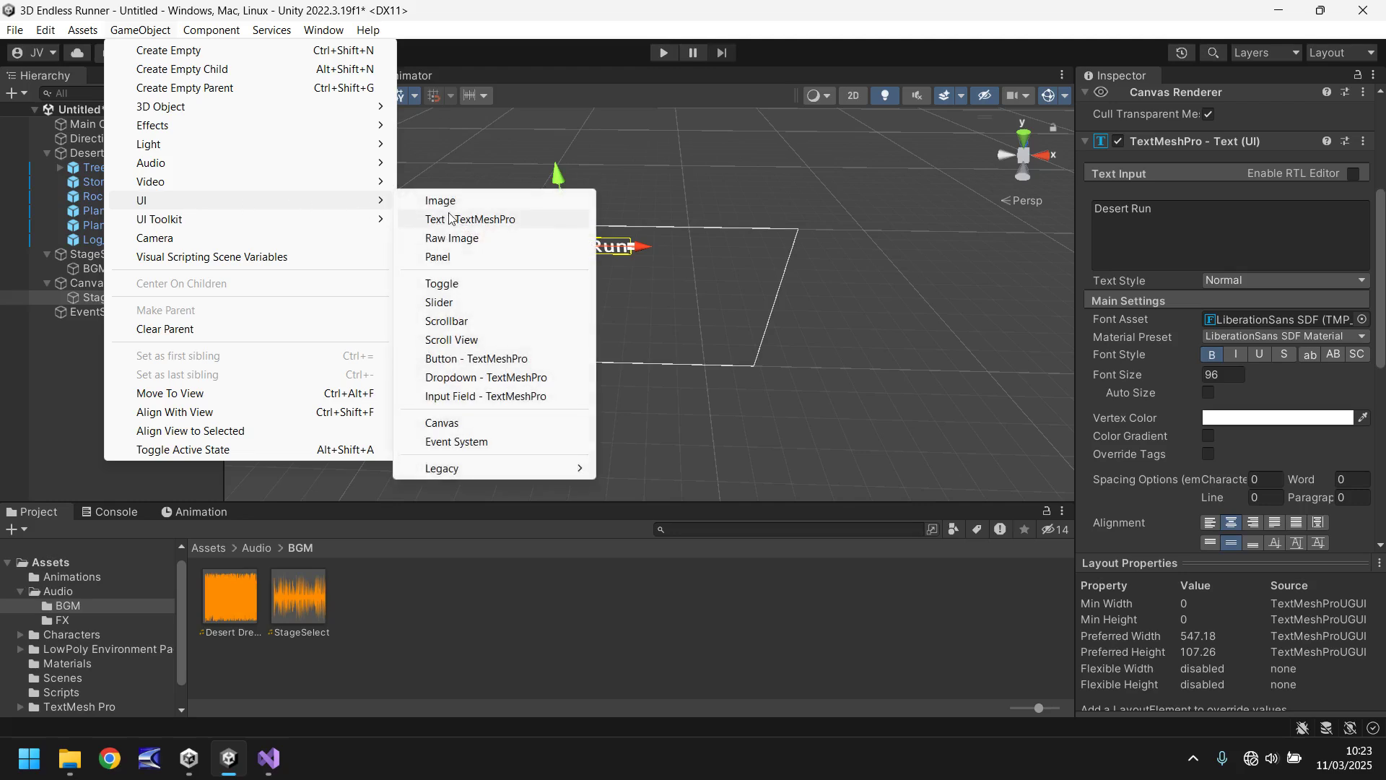
click(496, 358)
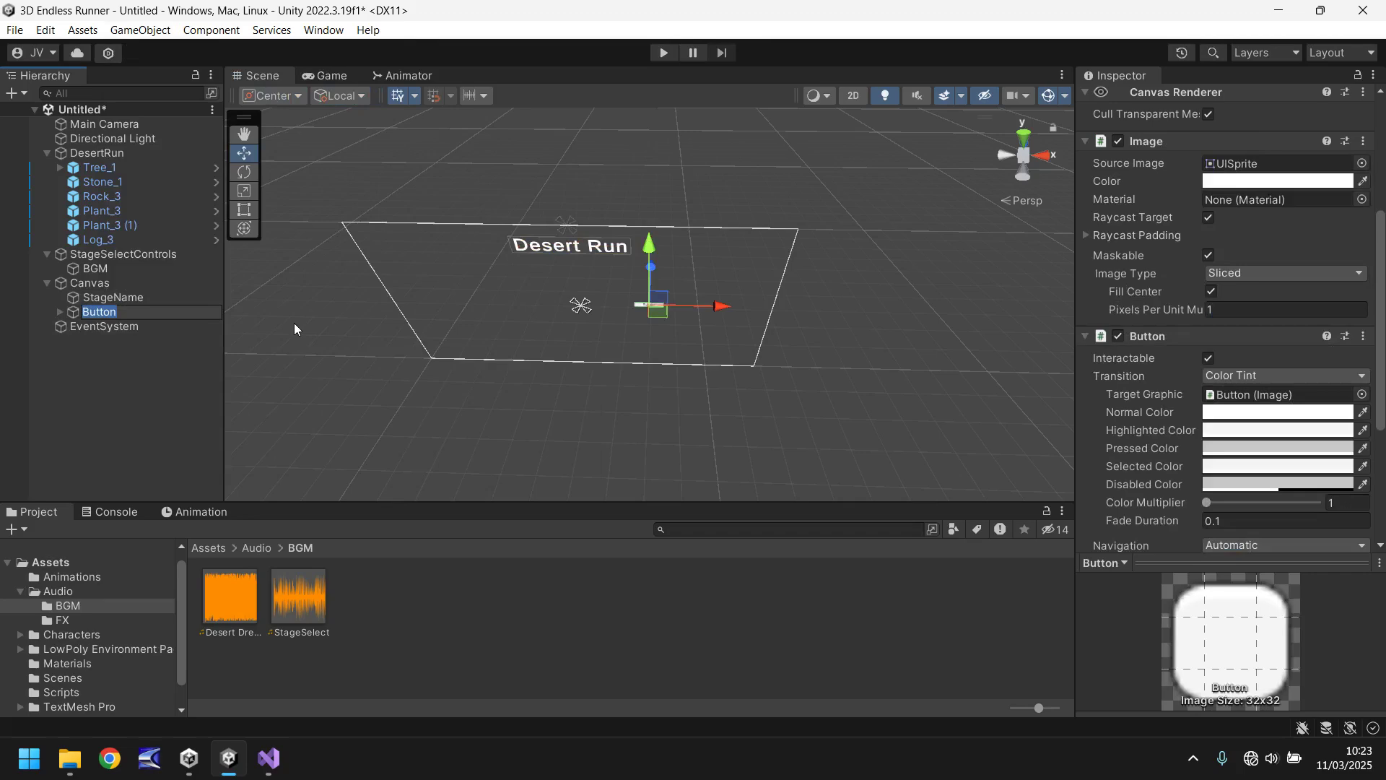
text(SelectAndPlay)
key(Return)
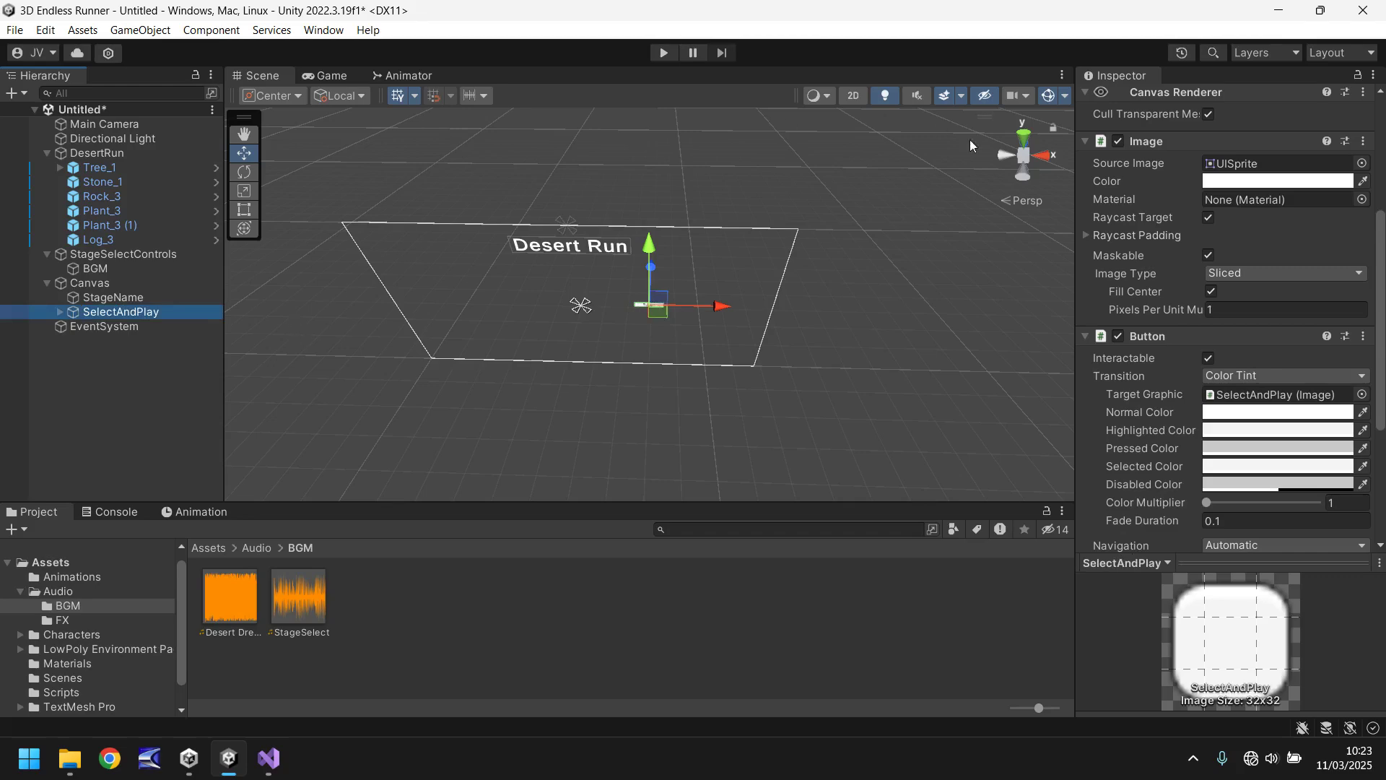
Anchor the SelectAndPlay button to the bottom centre and set its Pos X and Pos Y to 0
scroll(1185, 237, up, 5)
click(1128, 199)
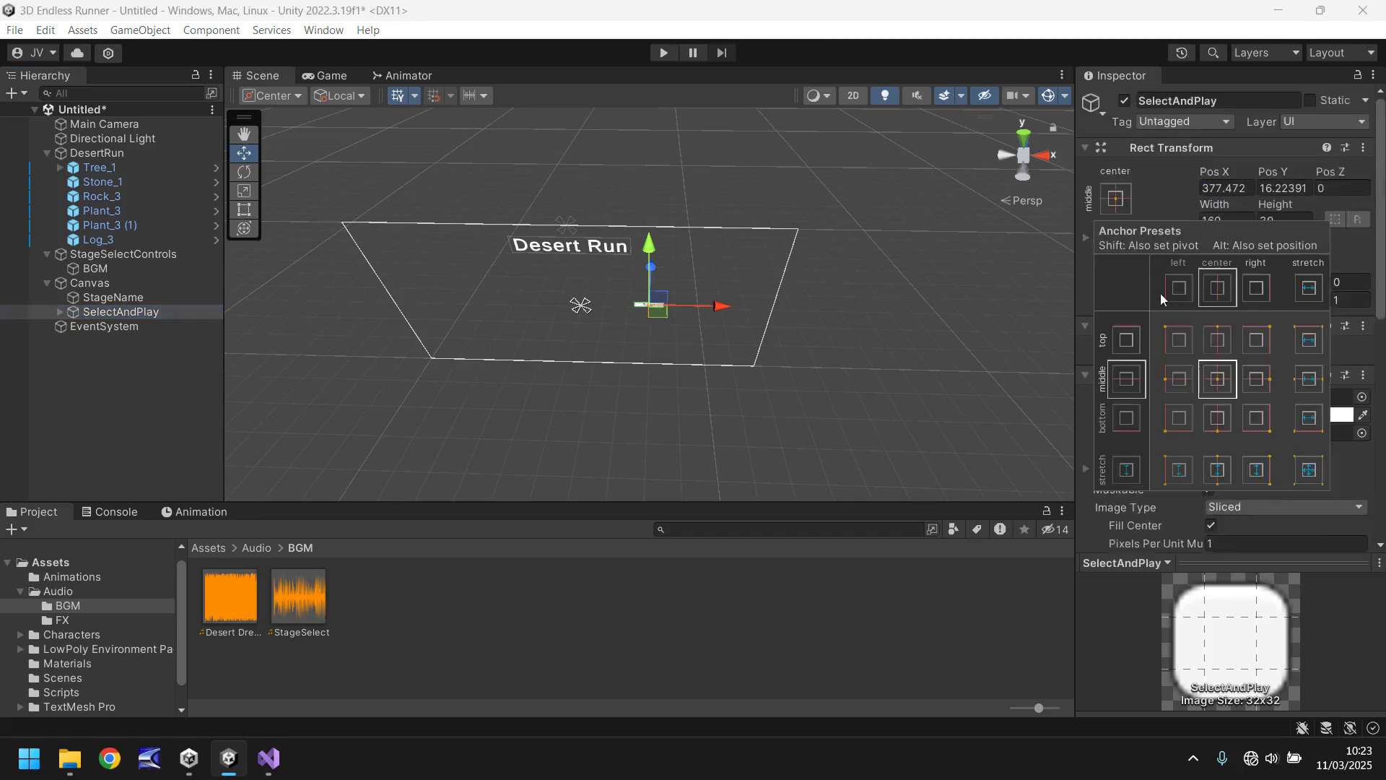
click(1218, 417)
click(1226, 188)
text(0)
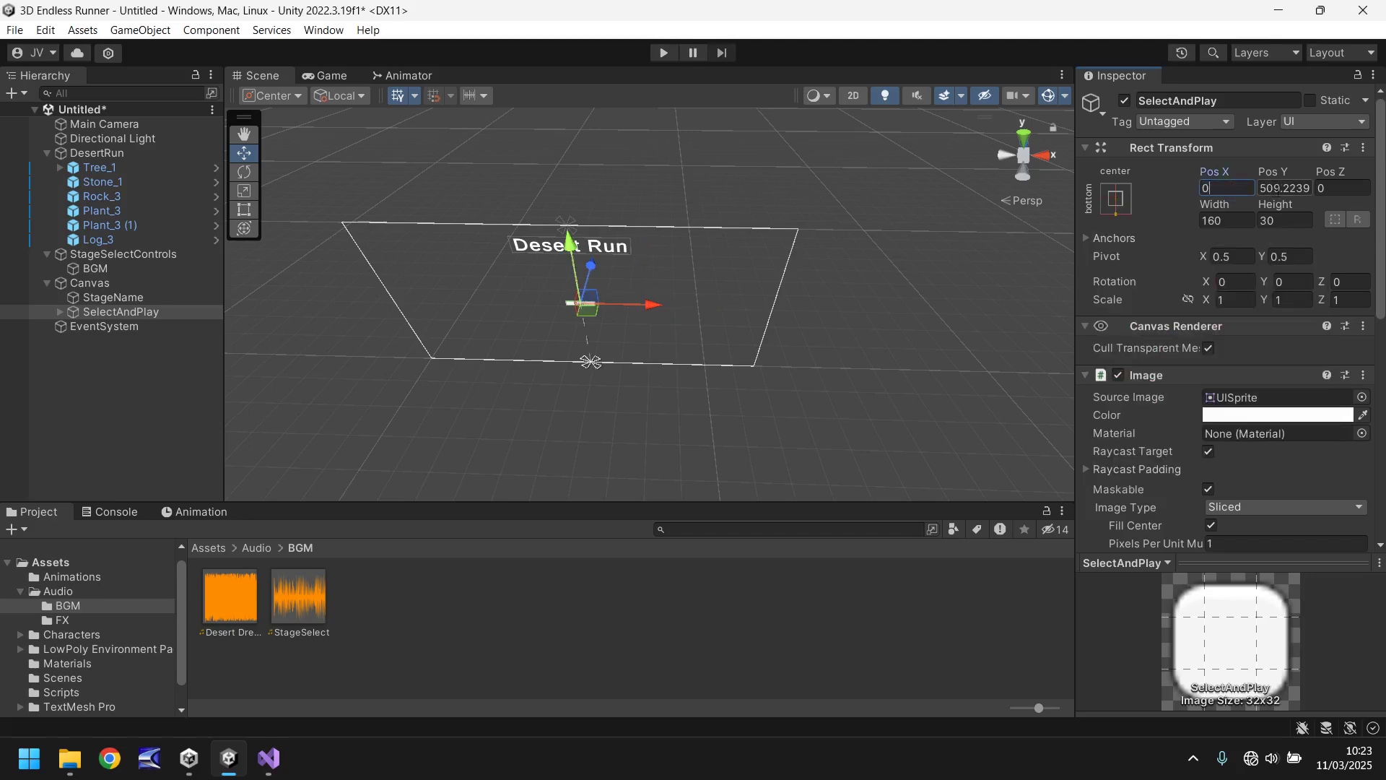
key(Tab)
text(0)
Enlarge the SelectAndPlay button to about 475 by 136 and move it to Pos X 0 and Pos Y 95
double_click(137, 313)
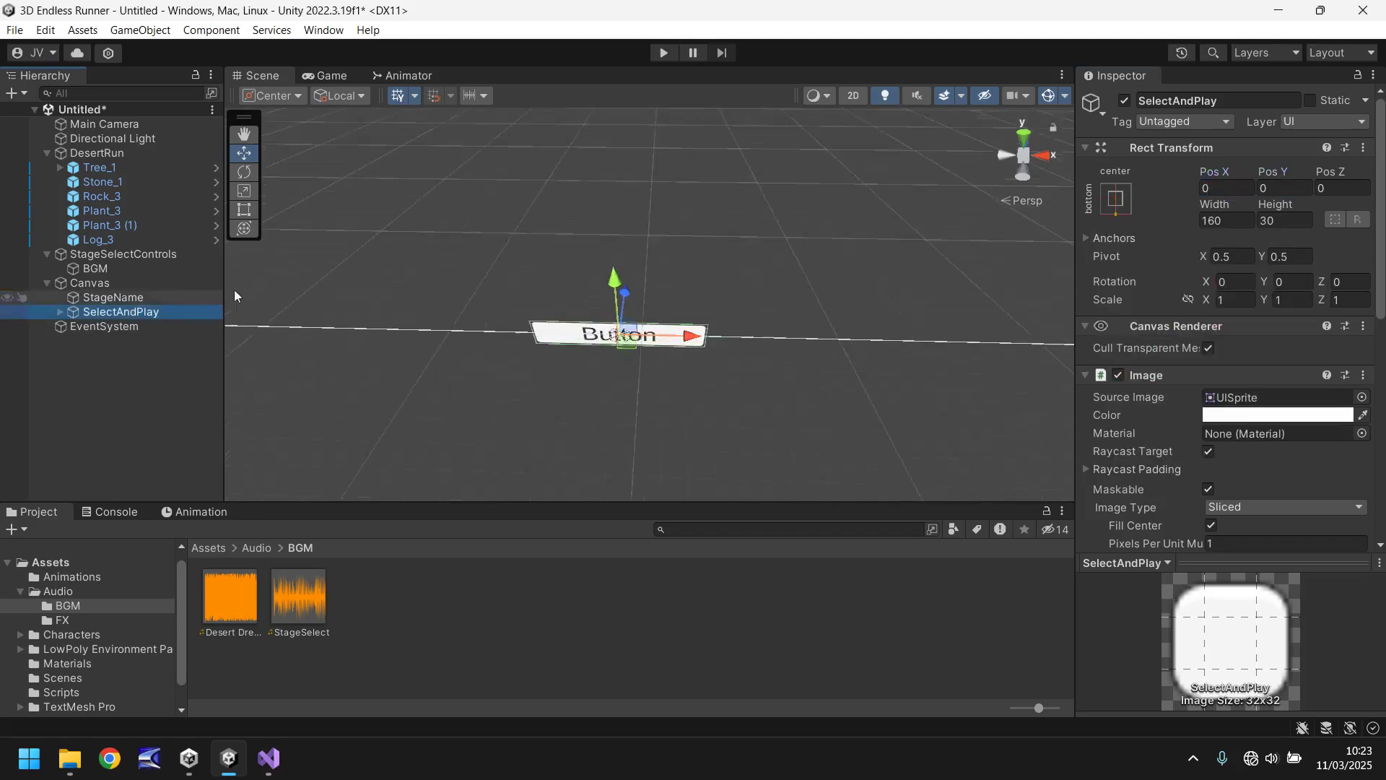
scroll(628, 318, down, 5)
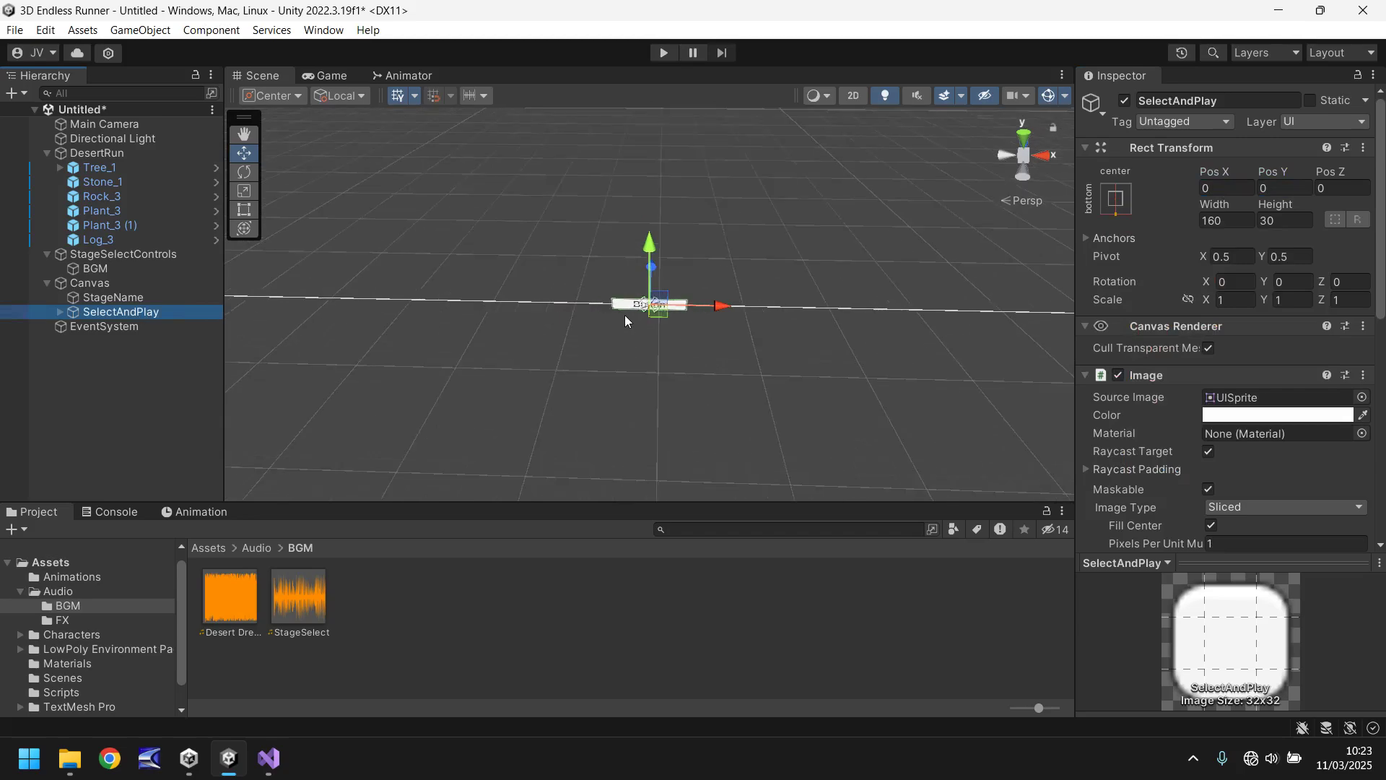
click(244, 209)
drag(674, 300, 782, 275)
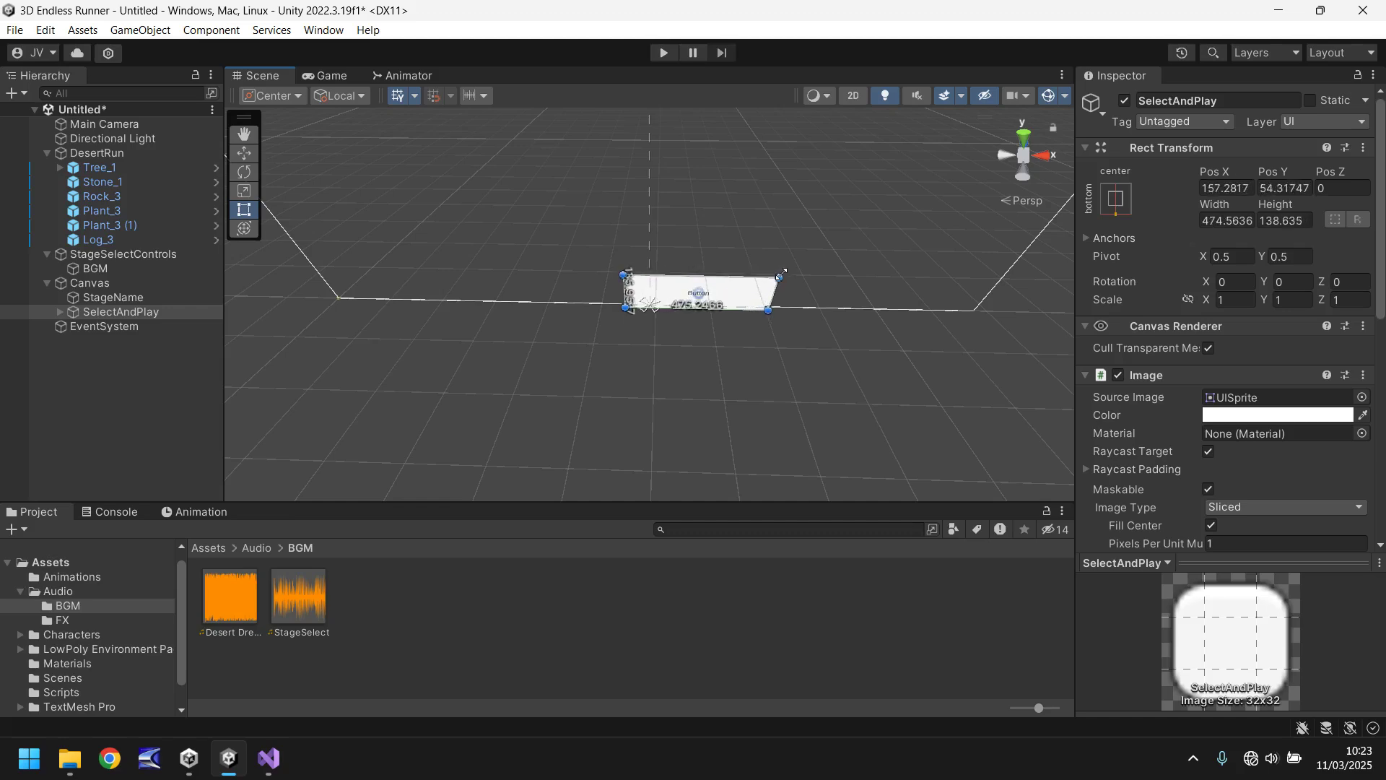
click(326, 75)
click(280, 76)
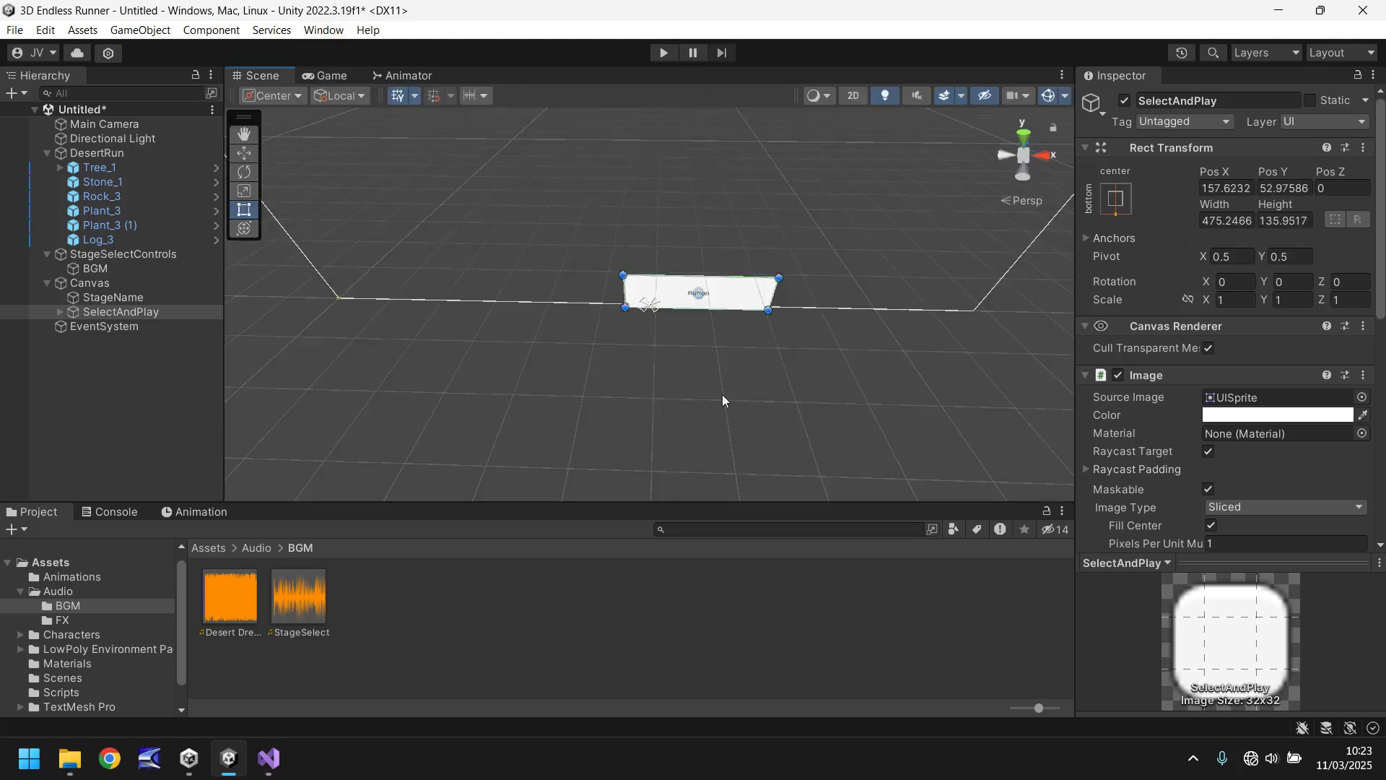
drag(717, 313, 677, 285)
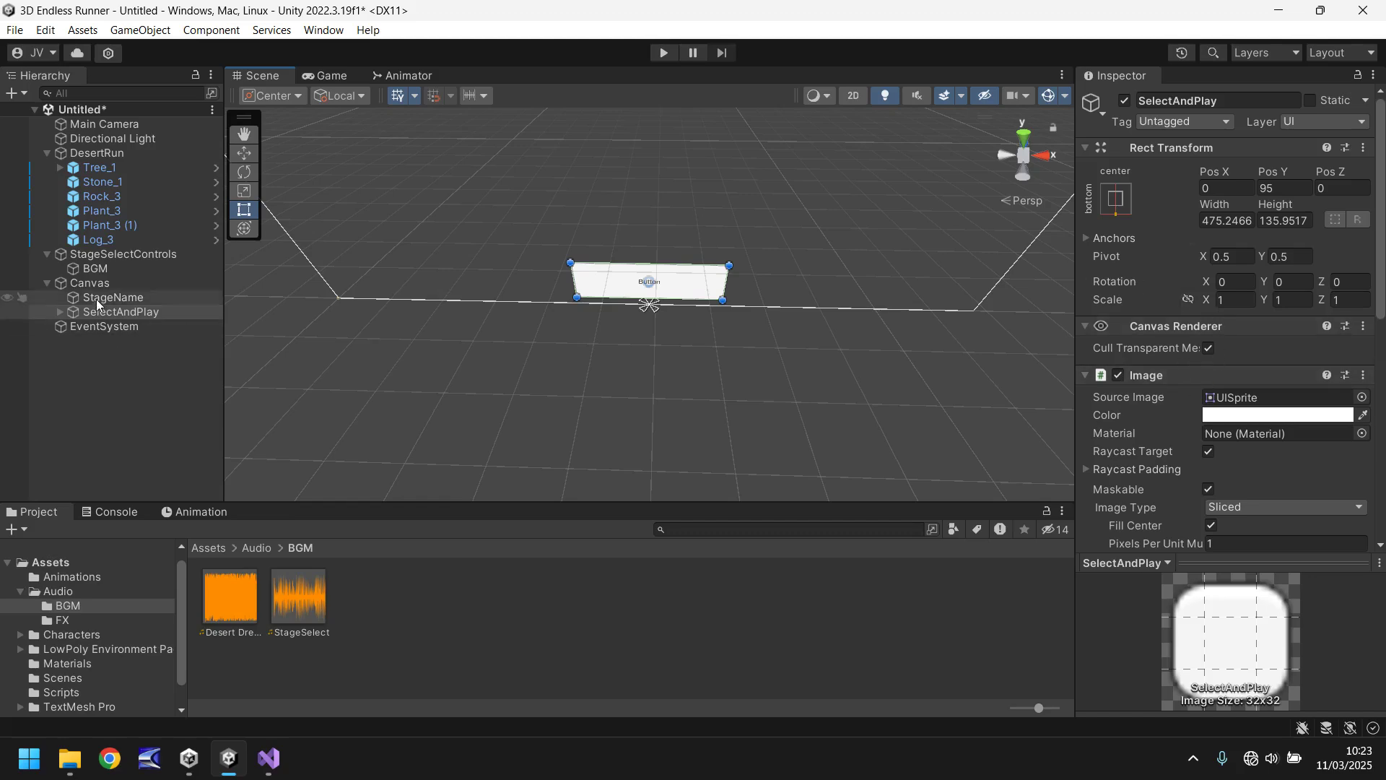
Change the text of the SelectAndPlay button's label to "PLAY"
click(60, 312)
click(112, 329)
click(1158, 460)
text(PLAY)
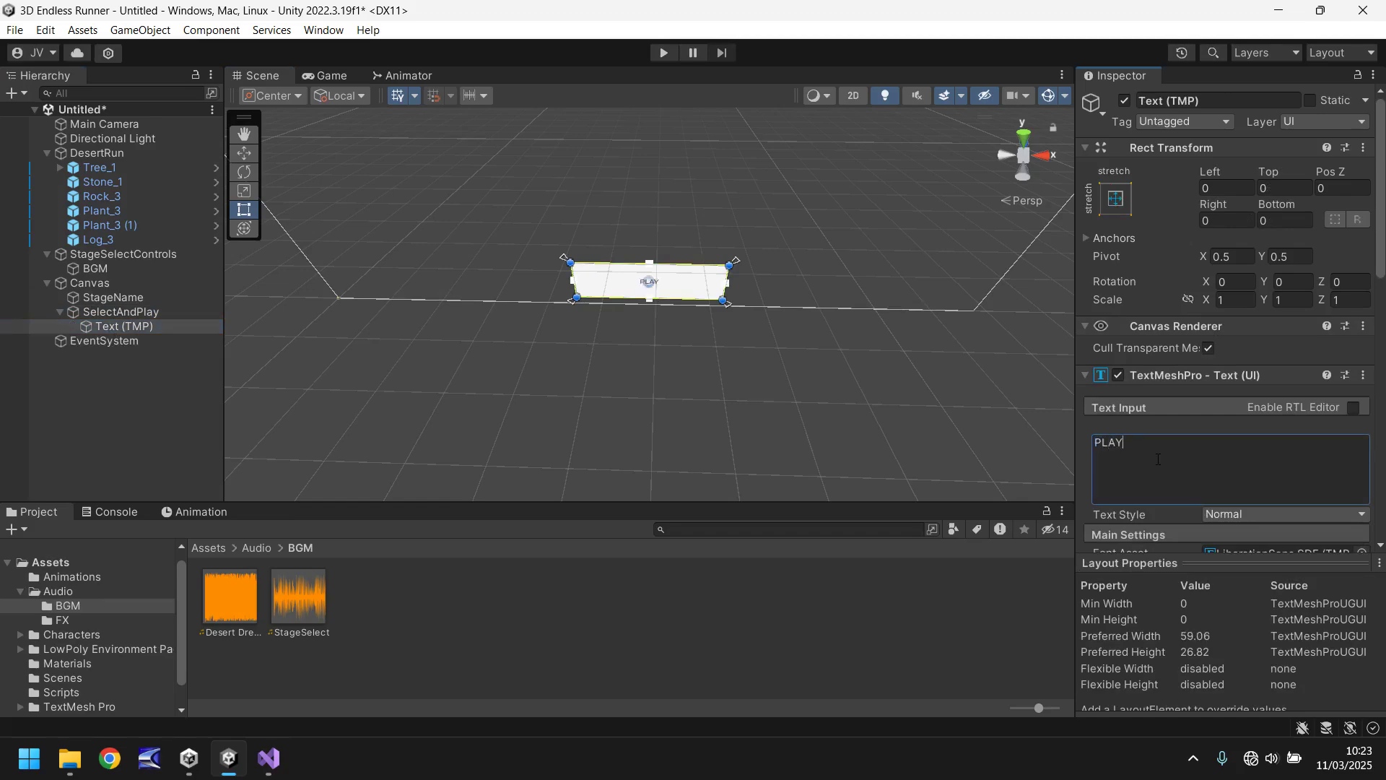
Make the PLAY label bold, set its font size to 108, and preview the layout in Game view
scroll(1193, 443, down, 5)
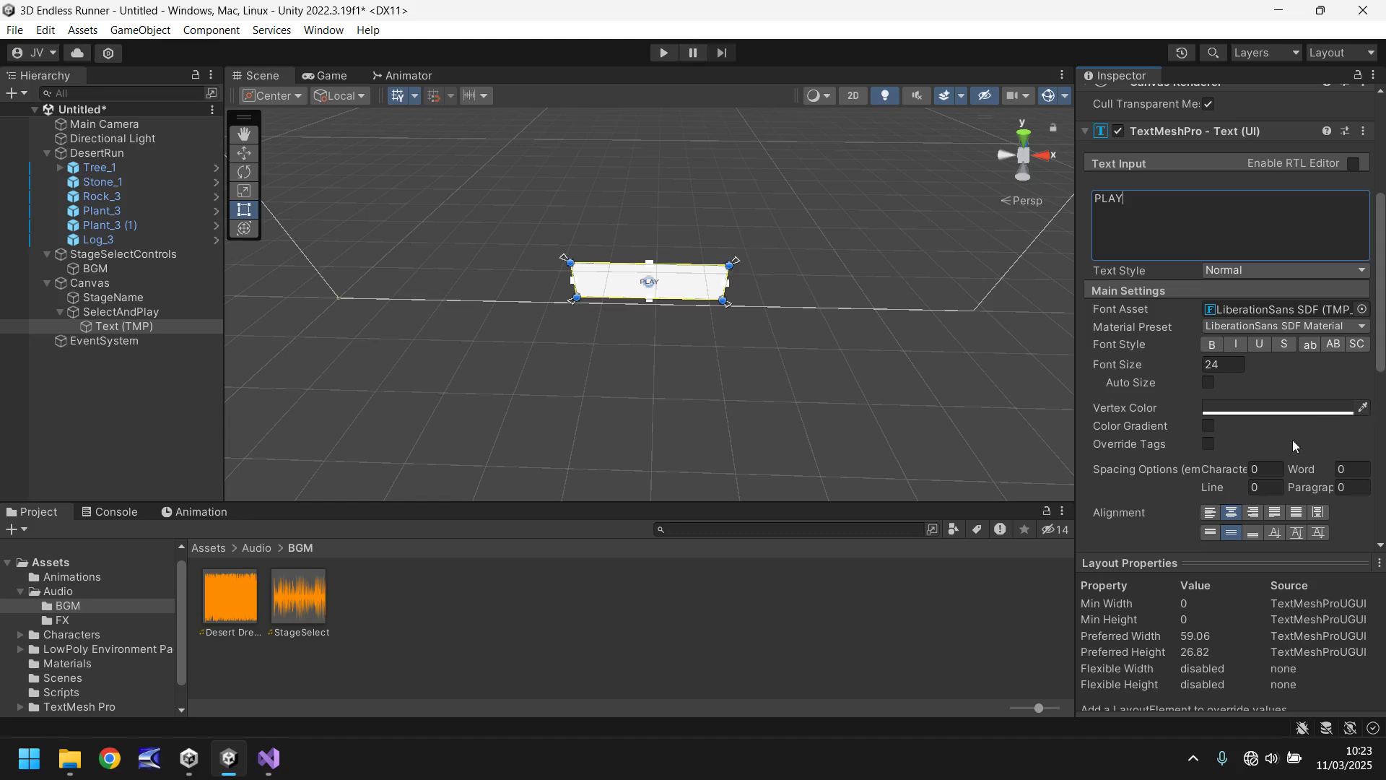
click(1212, 344)
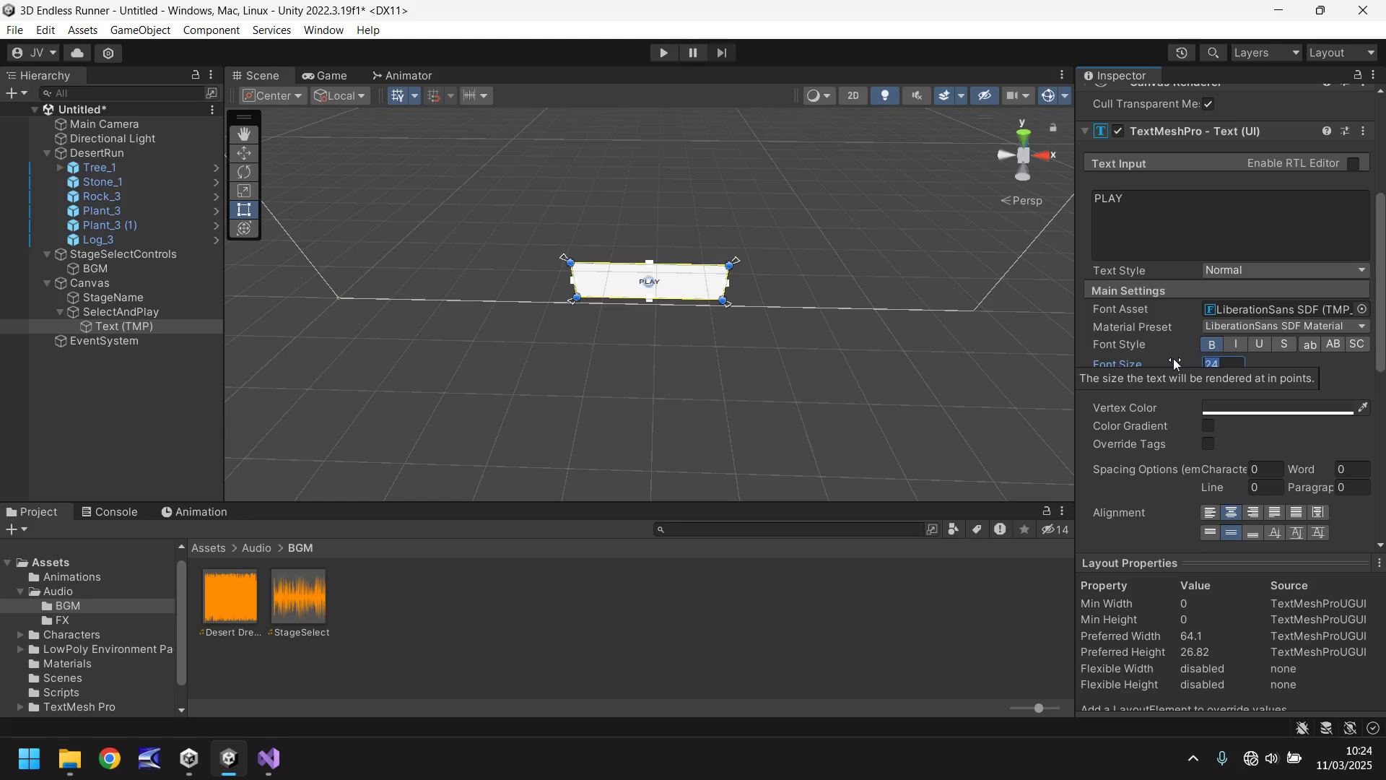
text(108)
key(Return)
click(331, 75)
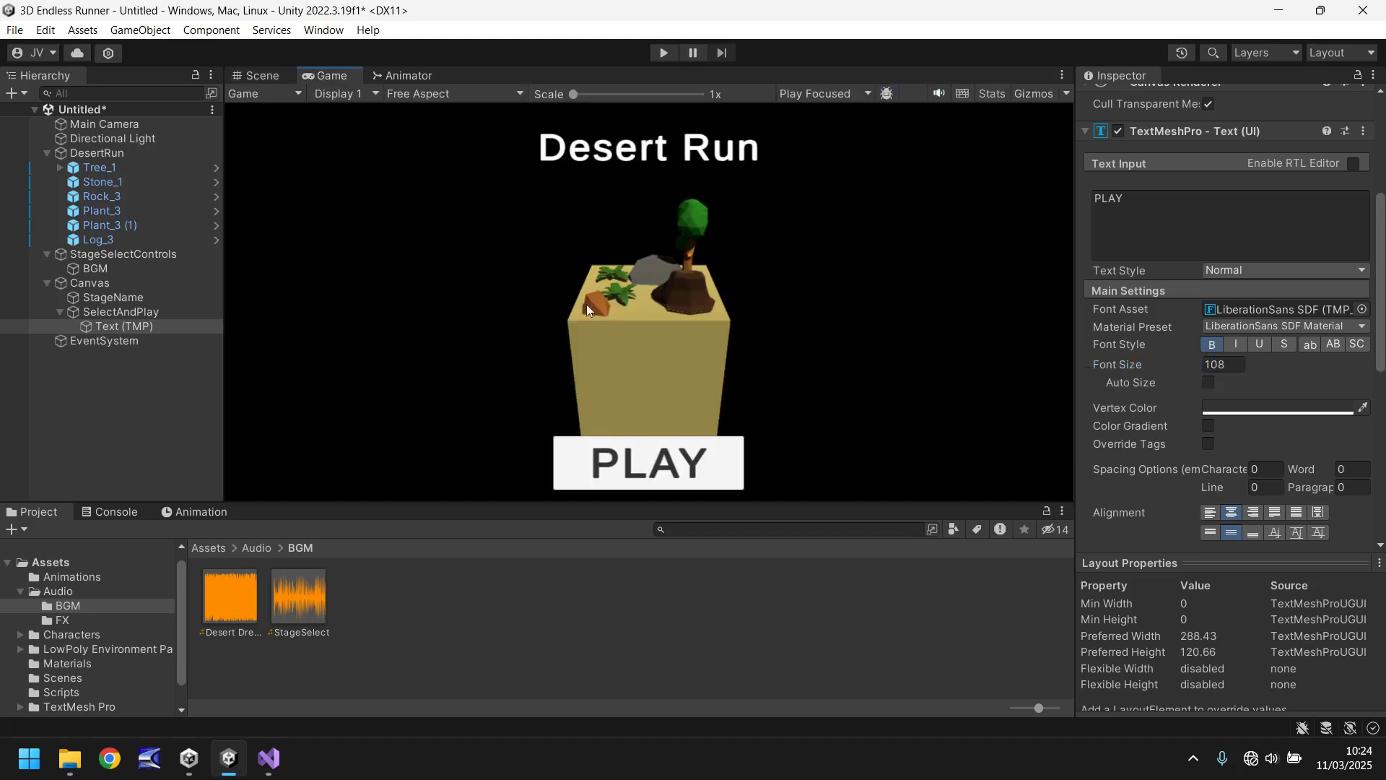
Move the Main Camera up and back from the desert cube to about Y 7.06 and Z -11.43, and check the framing
click(119, 124)
click(253, 75)
right_drag(820, 223, 699, 240)
key(f)
key(w)
scroll(756, 289, up, 2)
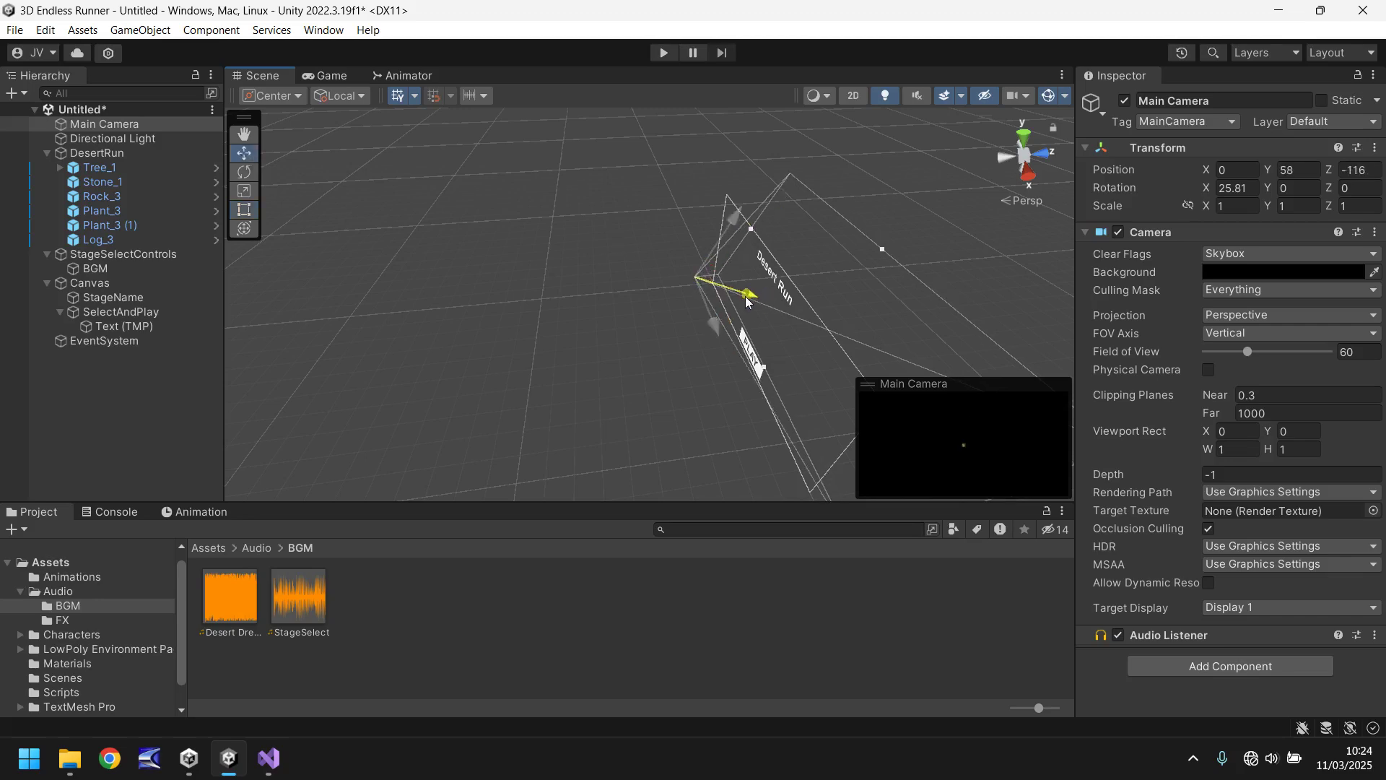
scroll(790, 296, up, 3)
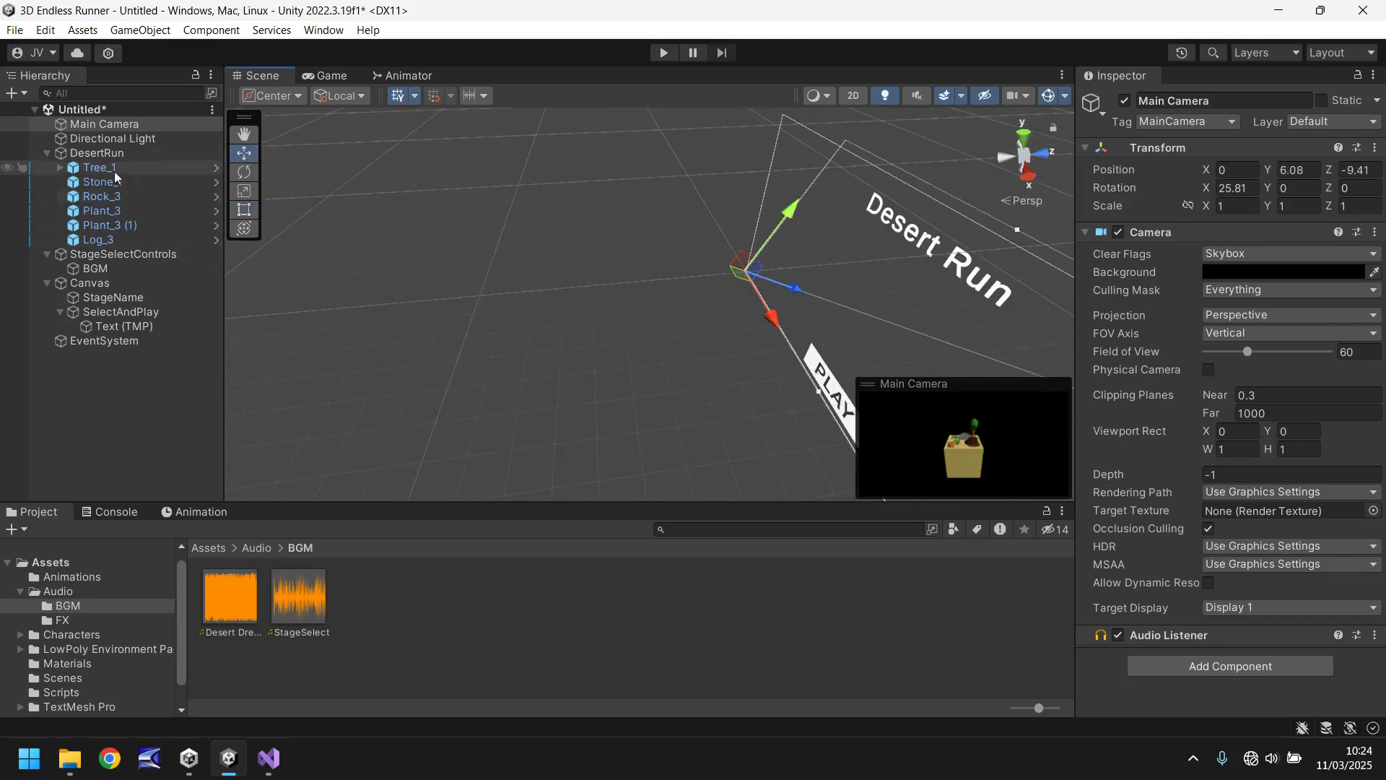
double_click(106, 124)
drag(704, 323, 682, 315)
click(330, 76)
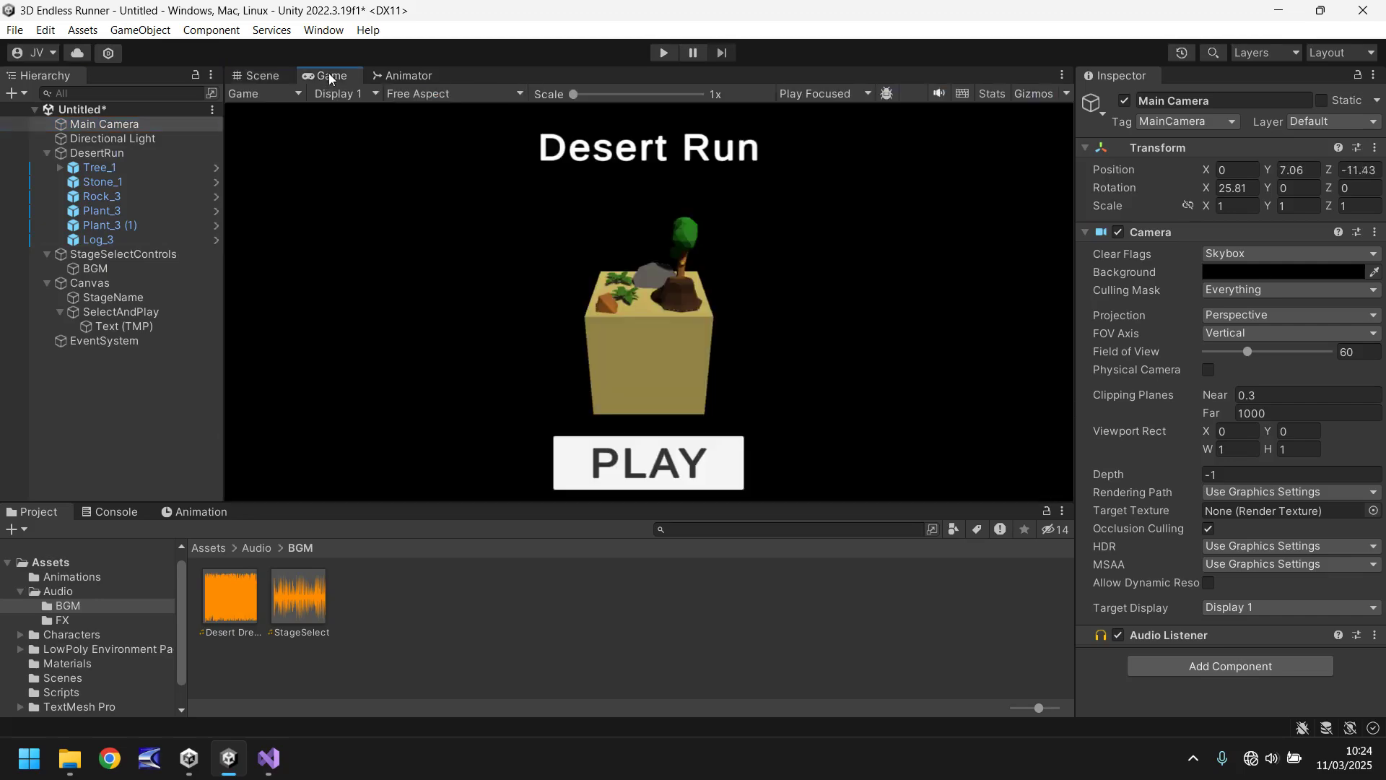
Run the scene to check the rotating cube between the title and the PLAY button, and stop play mode
click(664, 52)
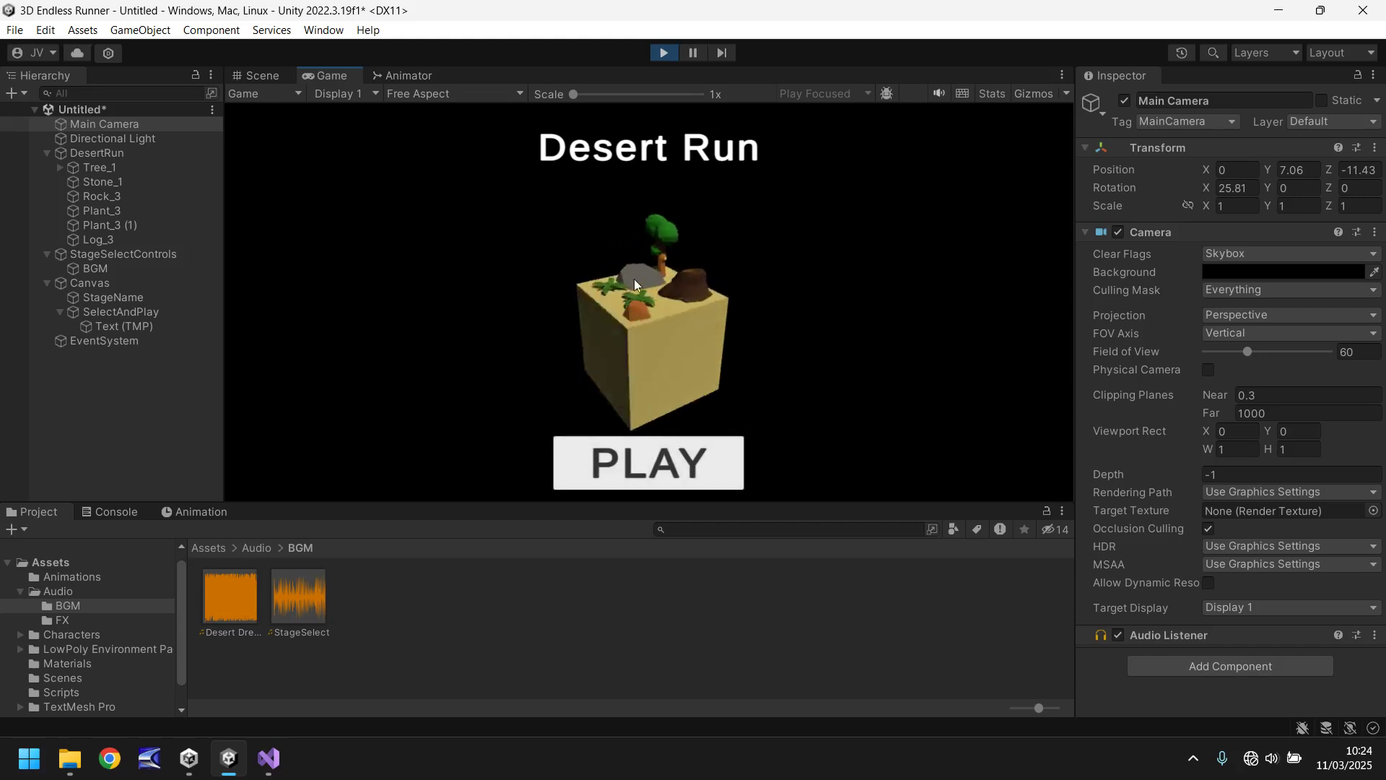
click(656, 55)
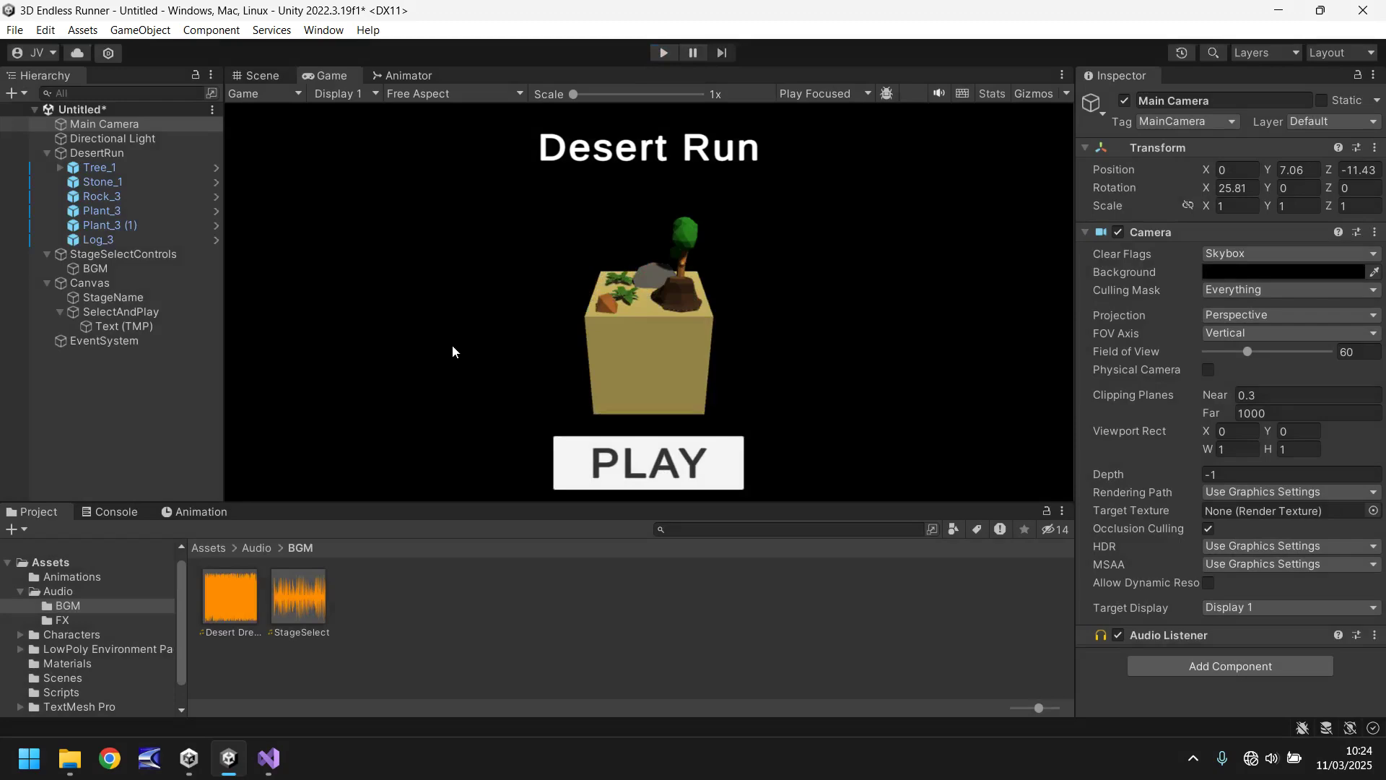
Lower the Main Camera to about Y 6.47 and Z -11.71 to raise the cube in the frame, and check the result
click(106, 124)
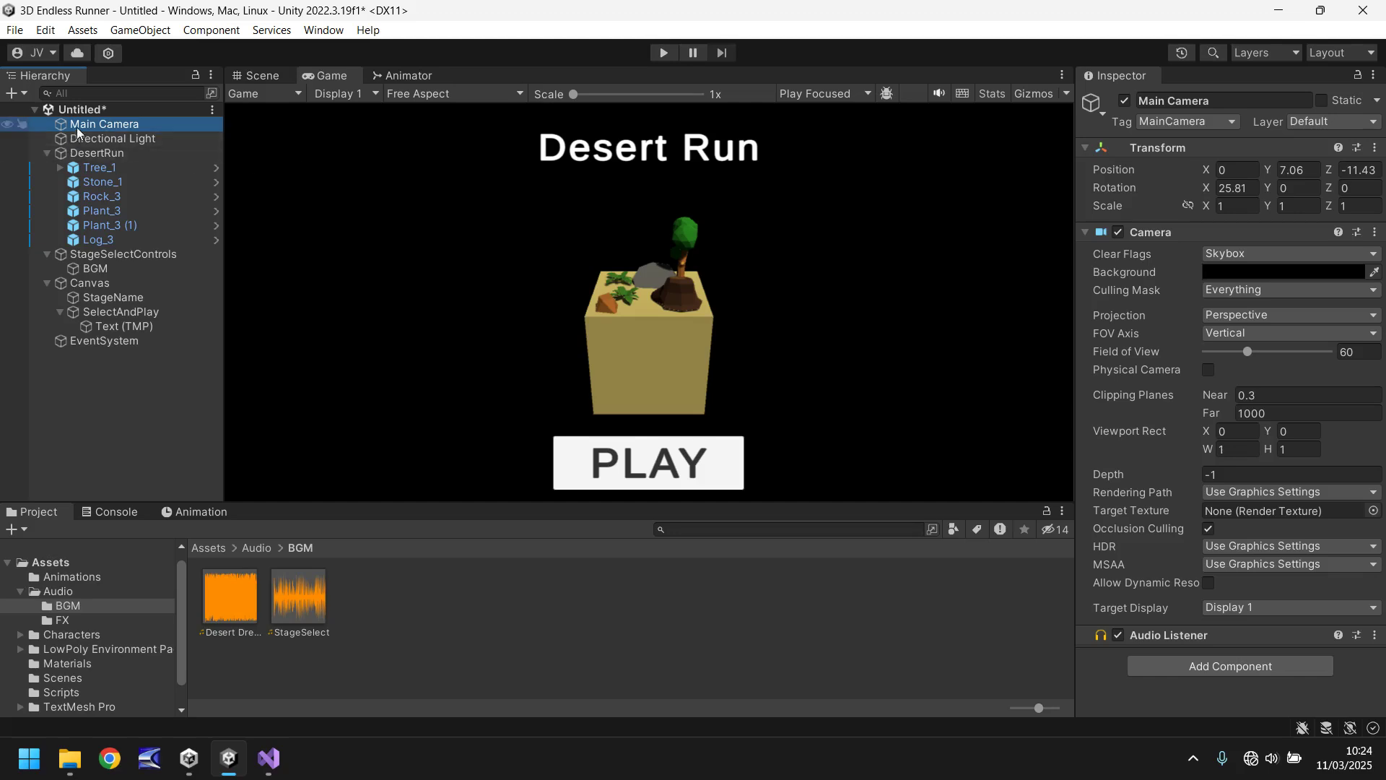
click(265, 81)
drag(647, 241, 629, 230)
click(332, 75)
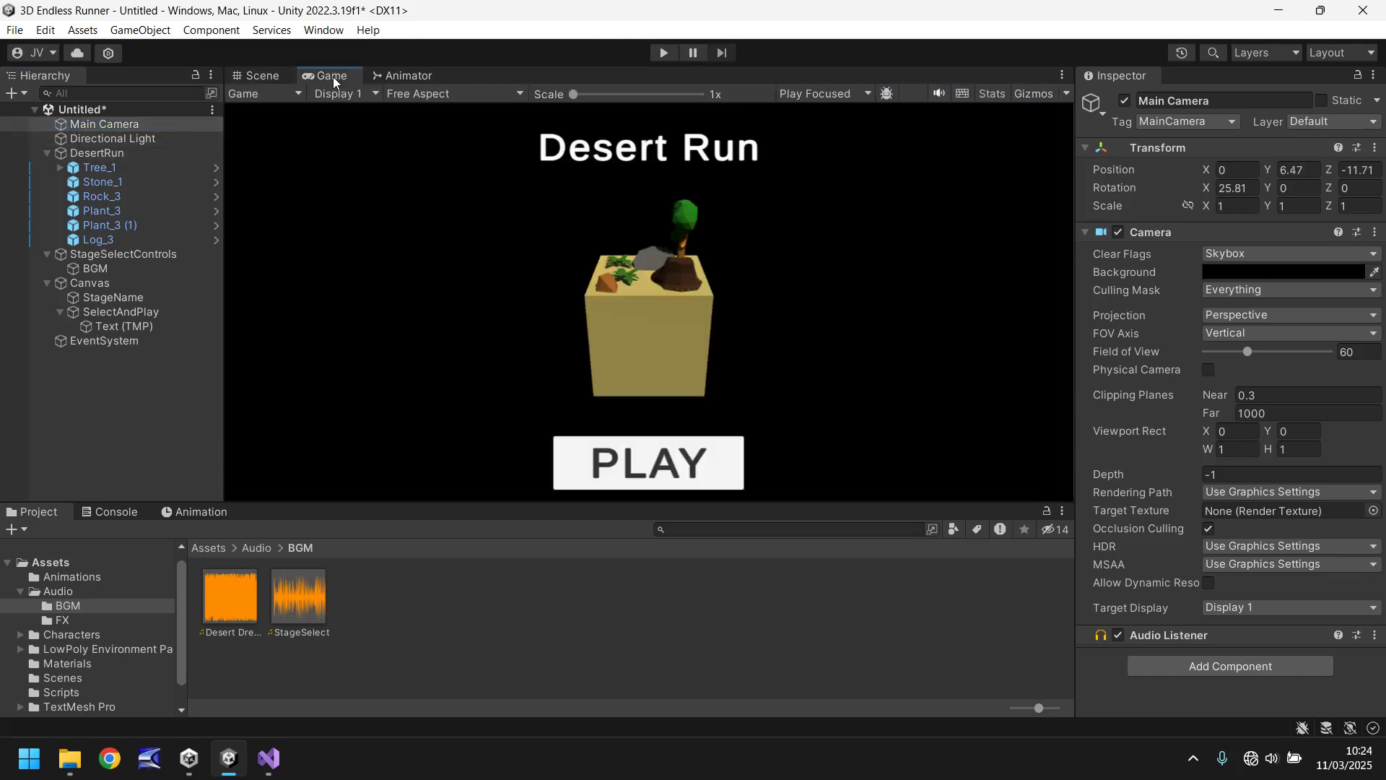
click(260, 75)
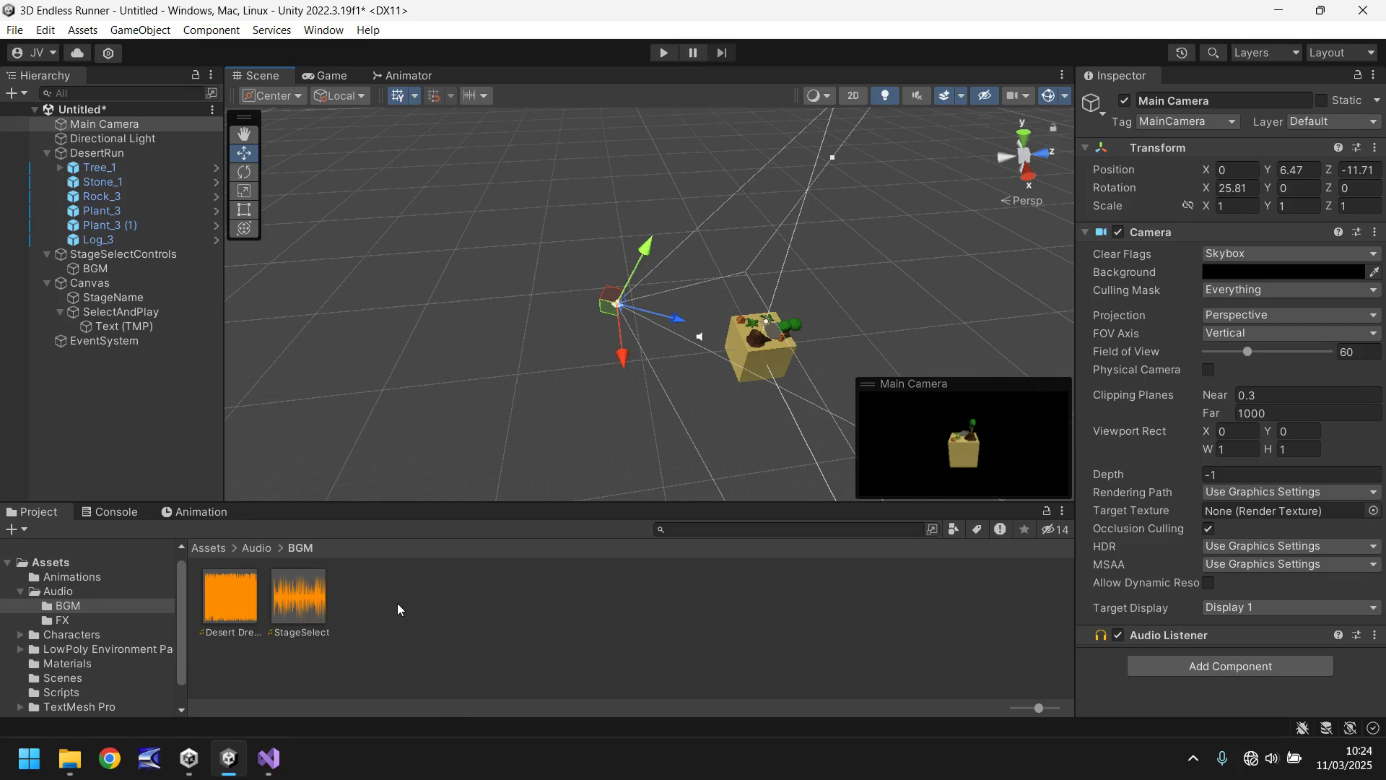
Save the scene as StageSelect in the project's Scenes folder
key(ctrl+s)
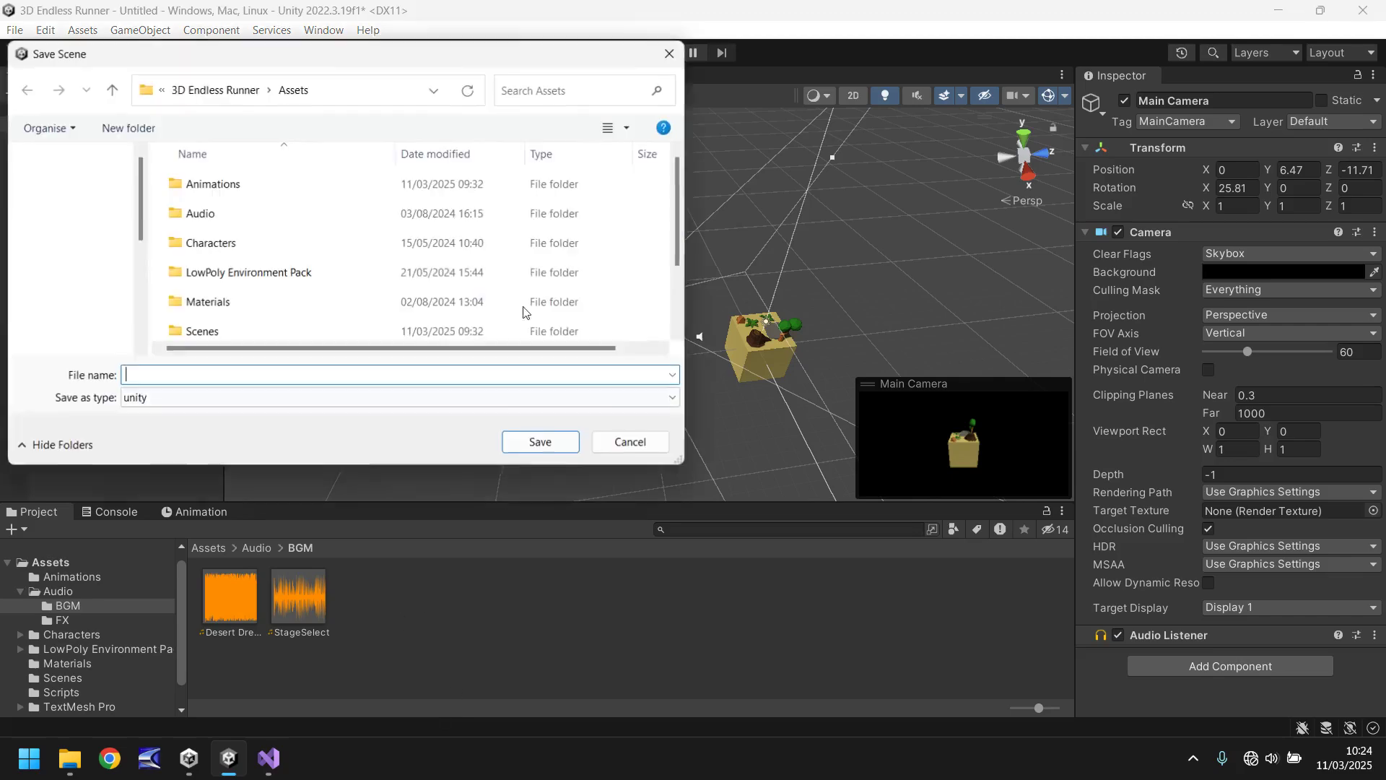
double_click(204, 331)
click(178, 374)
text(StageSelect)
key(Return)
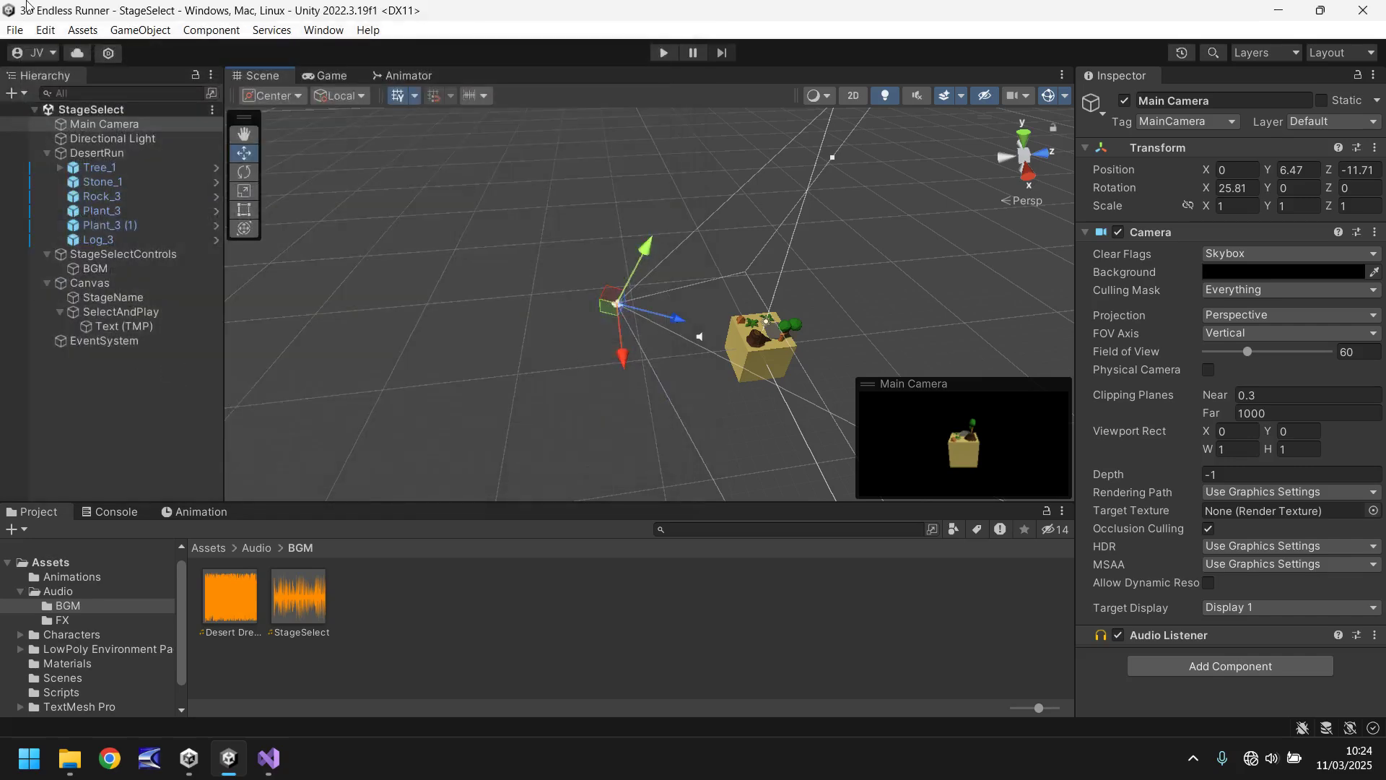
Add the open StageSelect scene to the build's scene list and close the build settings
click(24, 31)
click(115, 244)
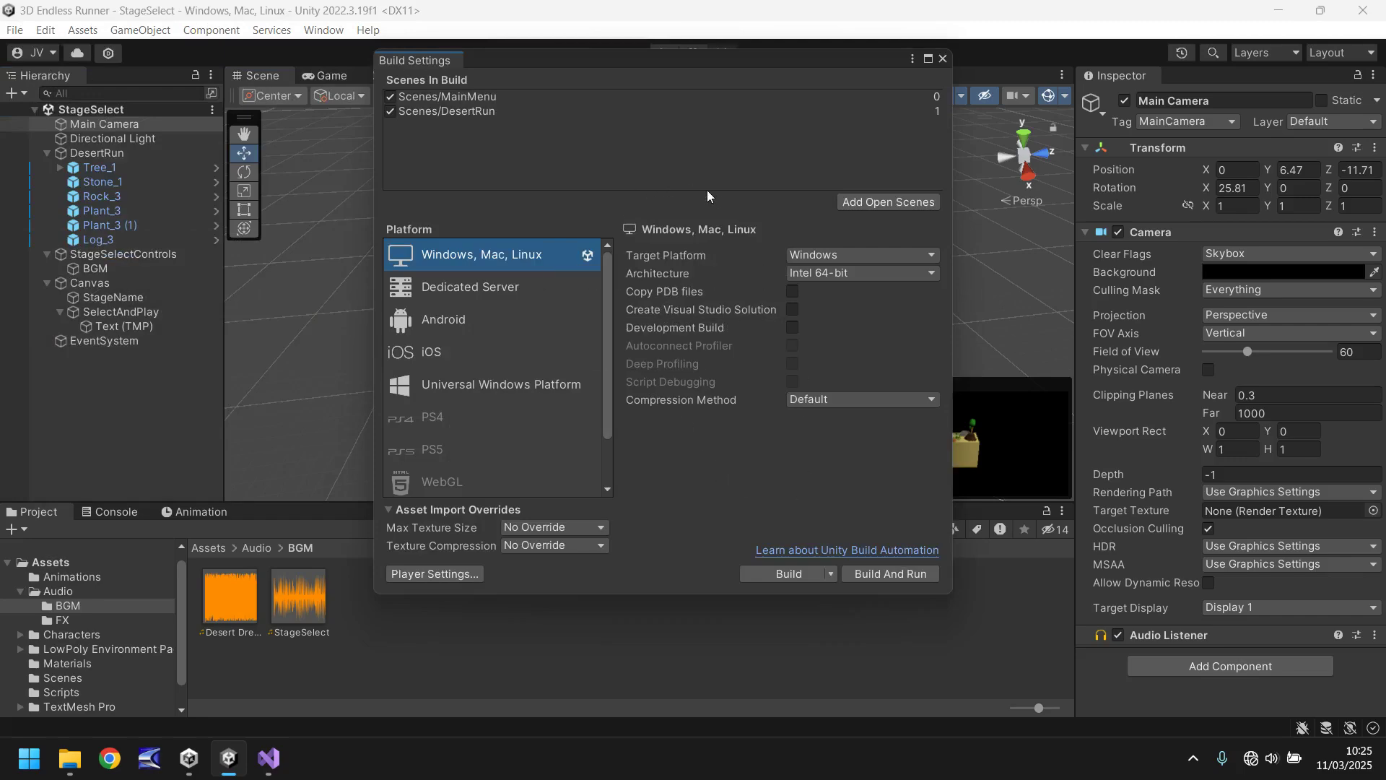
click(881, 204)
click(943, 58)
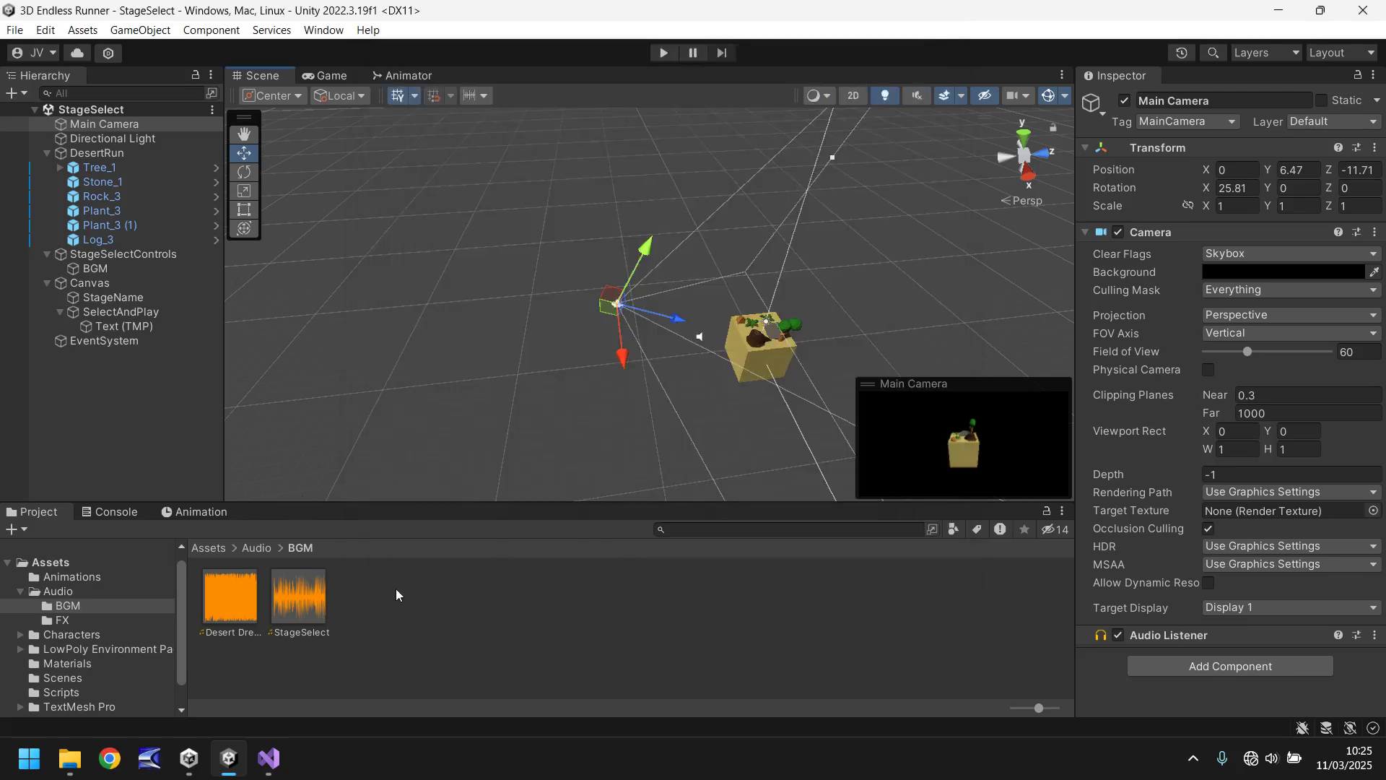
Open the MainMenu scene and open the MainMenuControl script of its MainMenuControls object in Visual Studio
click(65, 678)
double_click(296, 614)
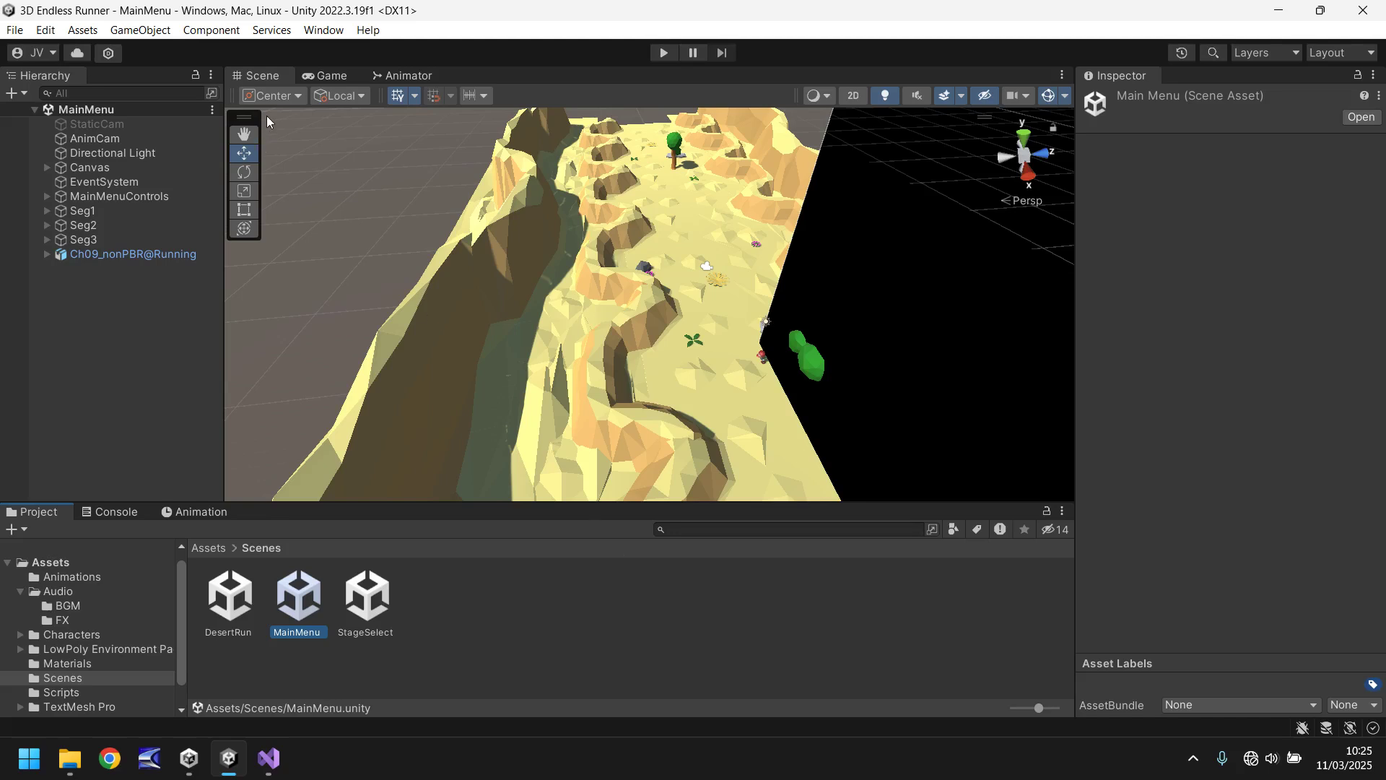
click(127, 196)
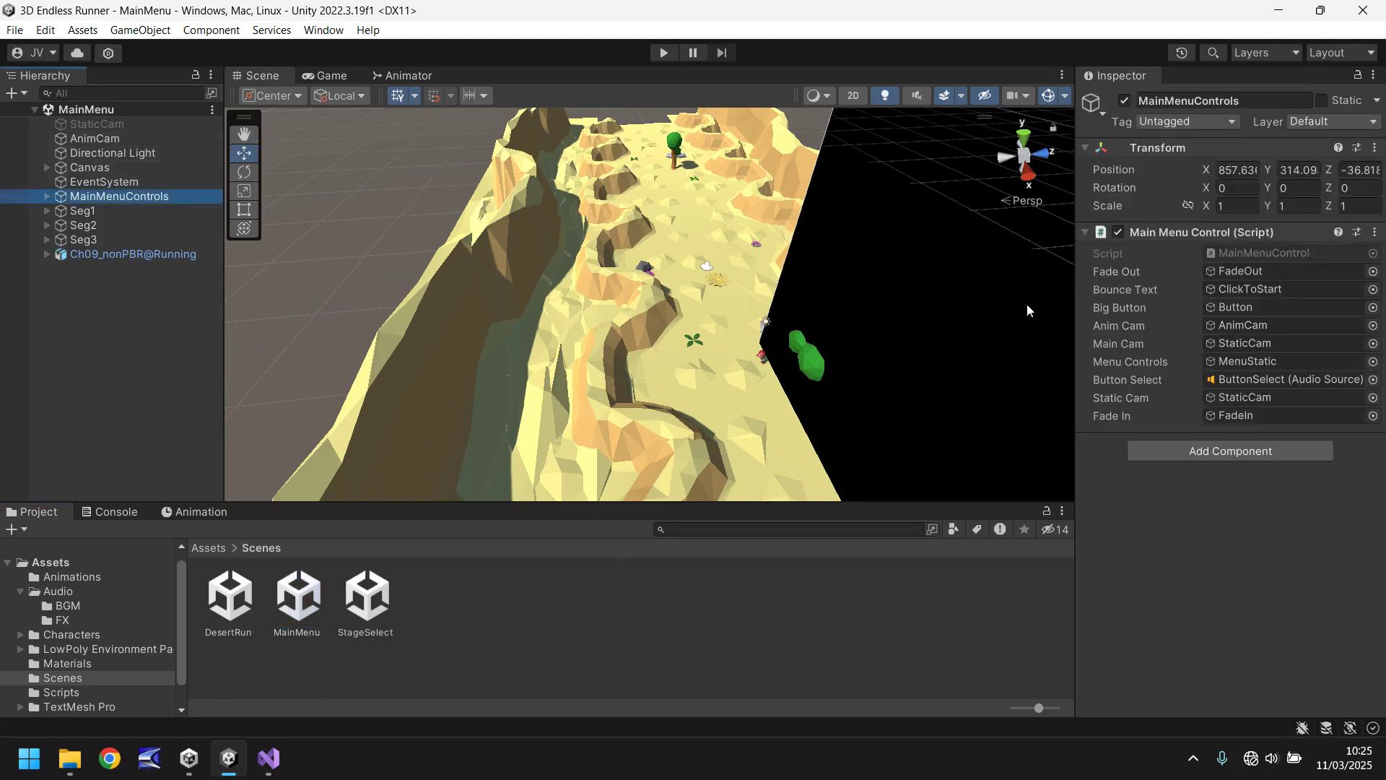
double_click(1267, 252)
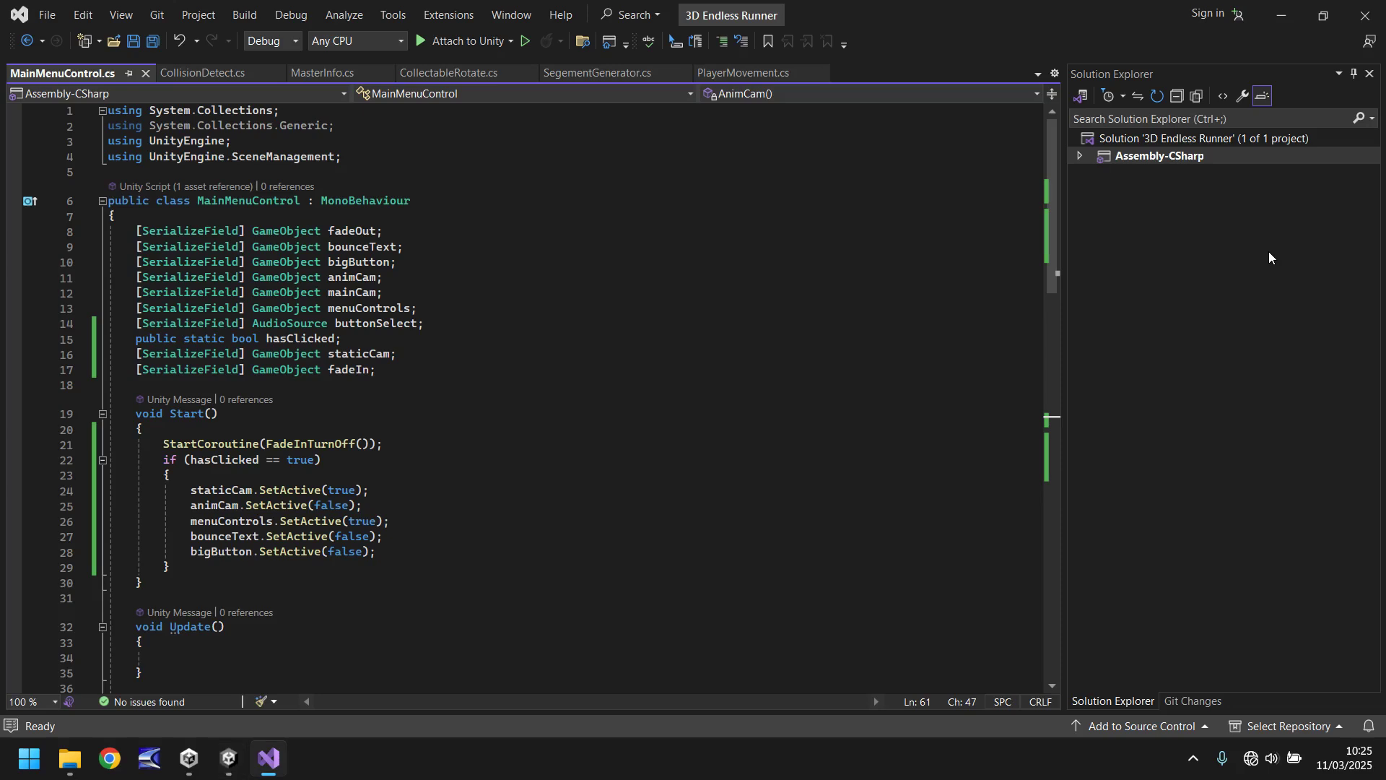
Change the scene index in the StartButton coroutine's SceneManager.LoadScene call to 2 and save the script
scroll(519, 444, down, 7)
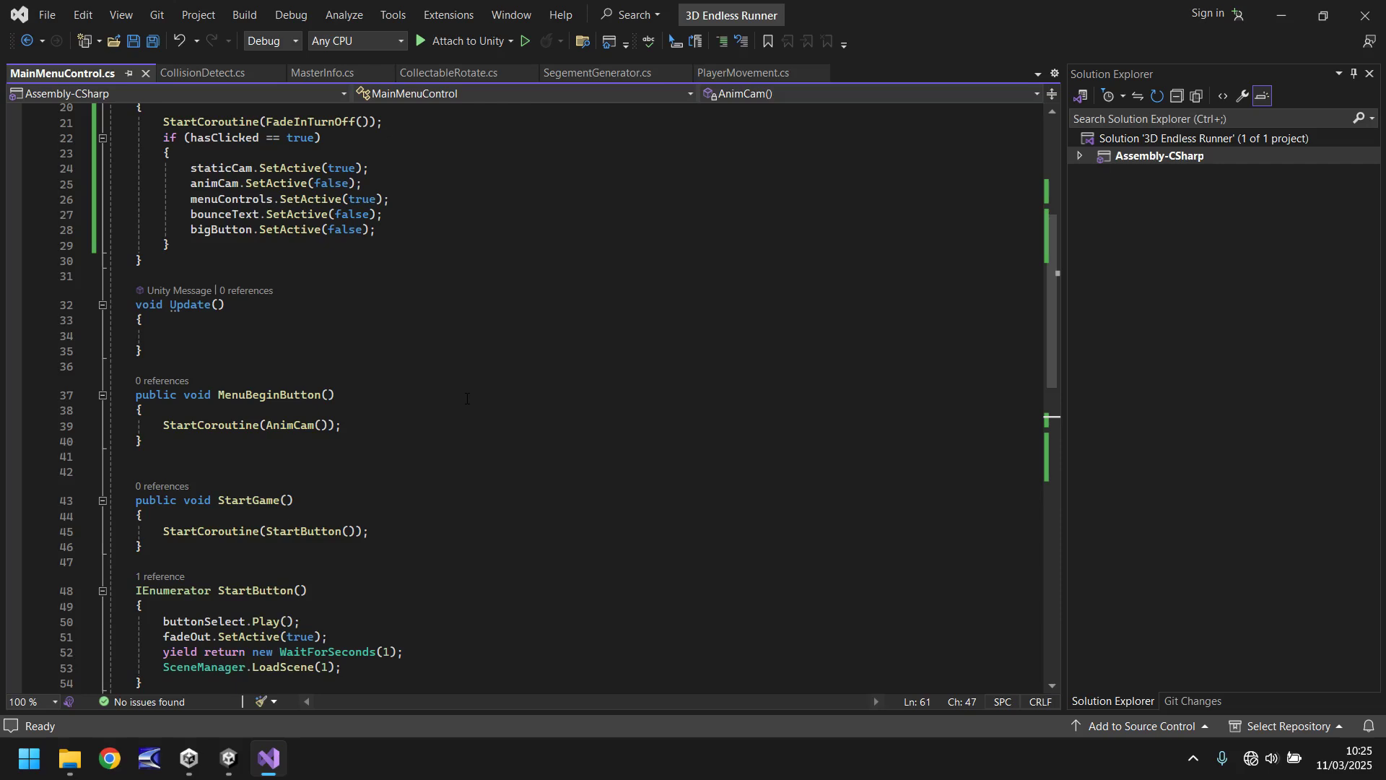
scroll(466, 399, down, 3)
click(328, 528)
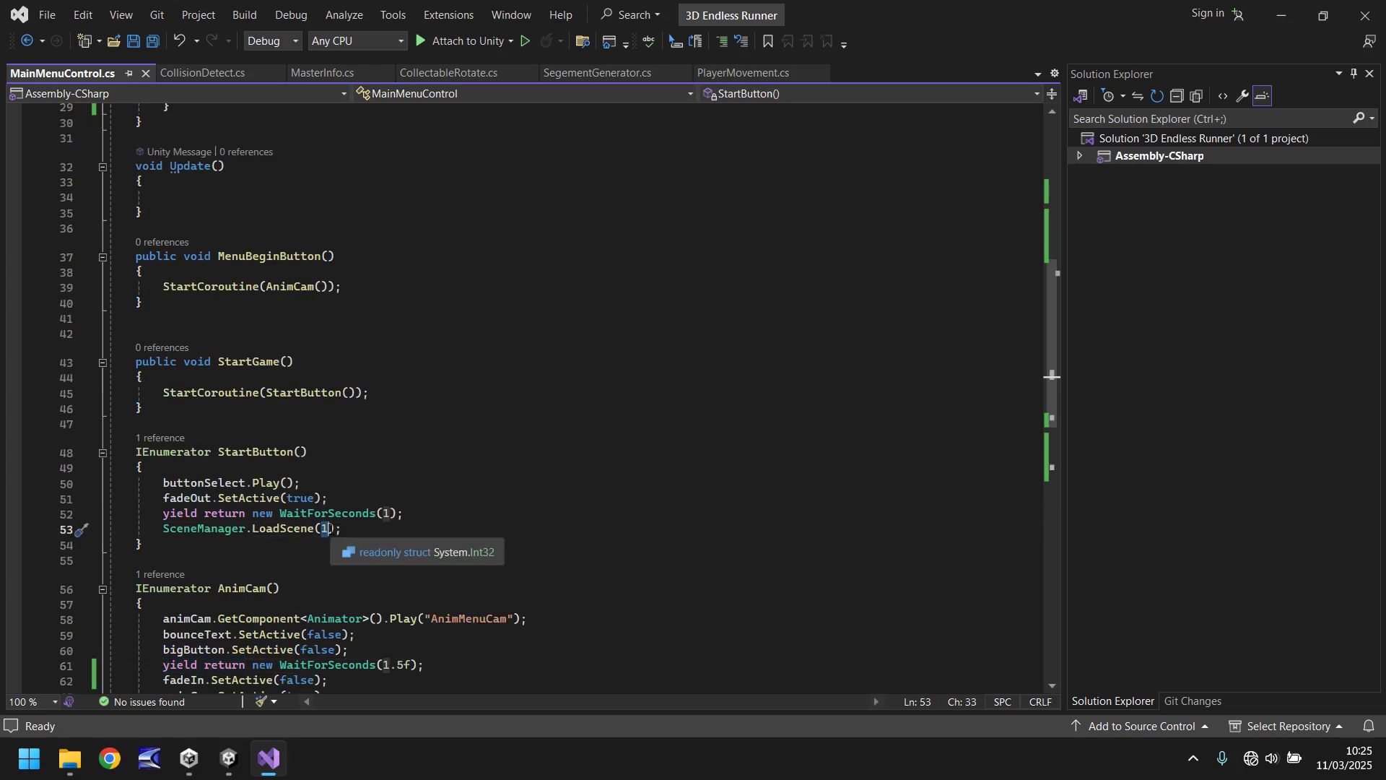
text(2)
key(ctrl+s)
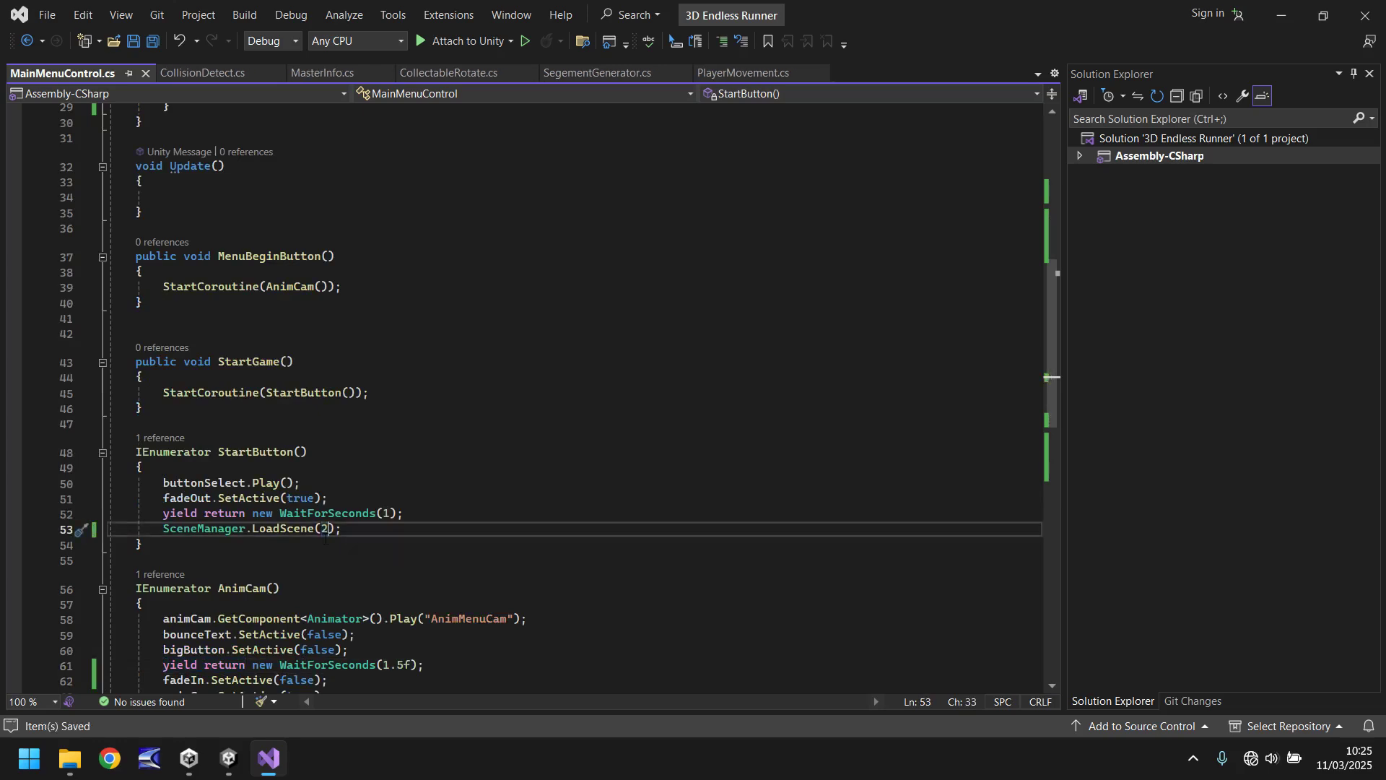
Return to Unity, run the main menu through Start Game to check that the stage selection loads, and stop play mode
mouse_move(229, 758)
click(230, 678)
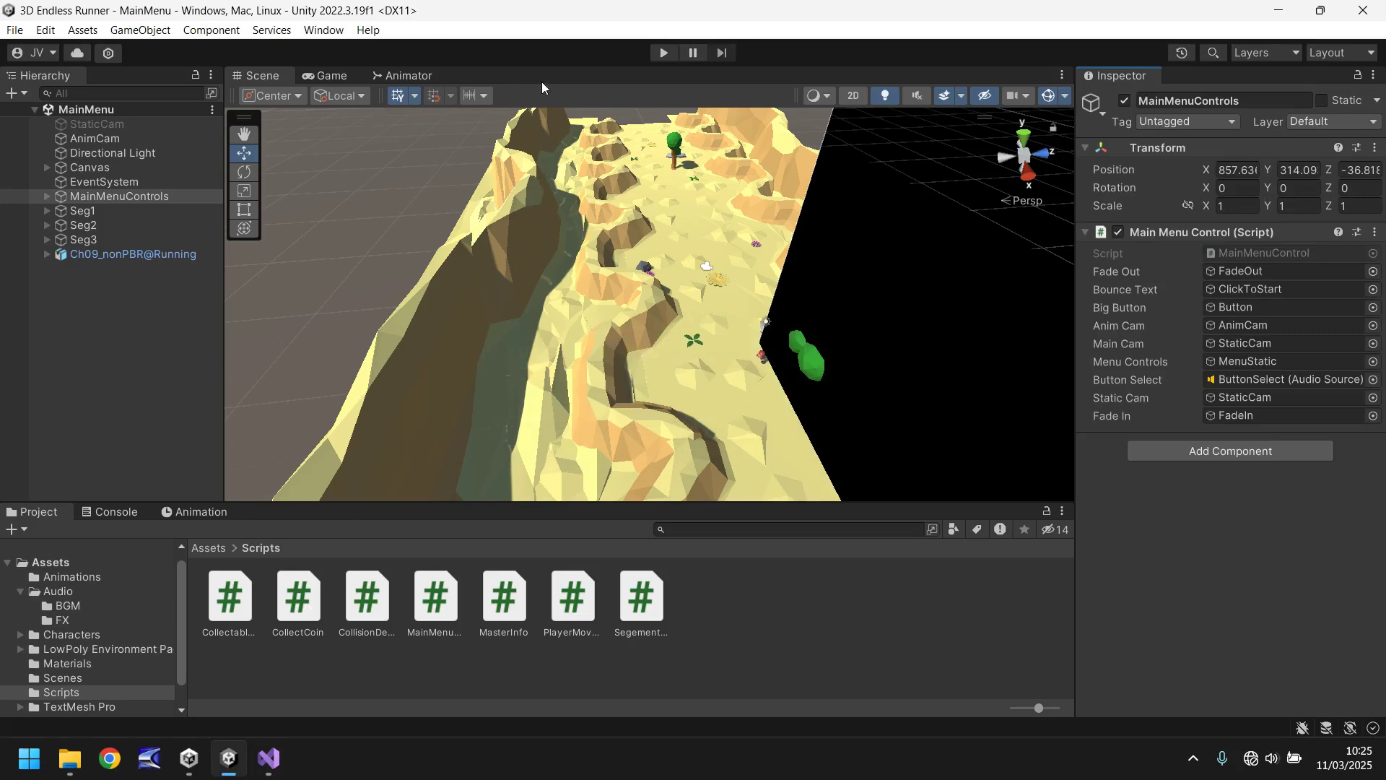
click(663, 53)
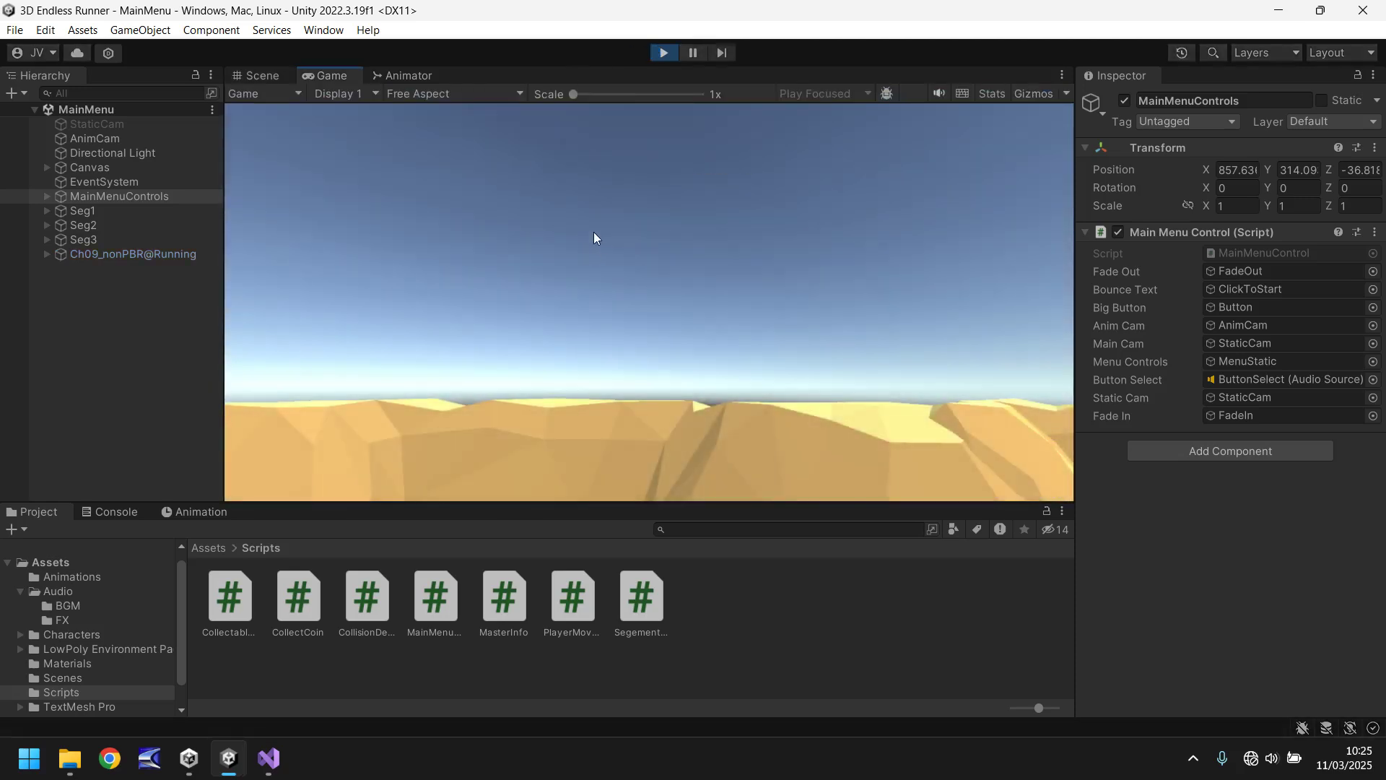
click(594, 232)
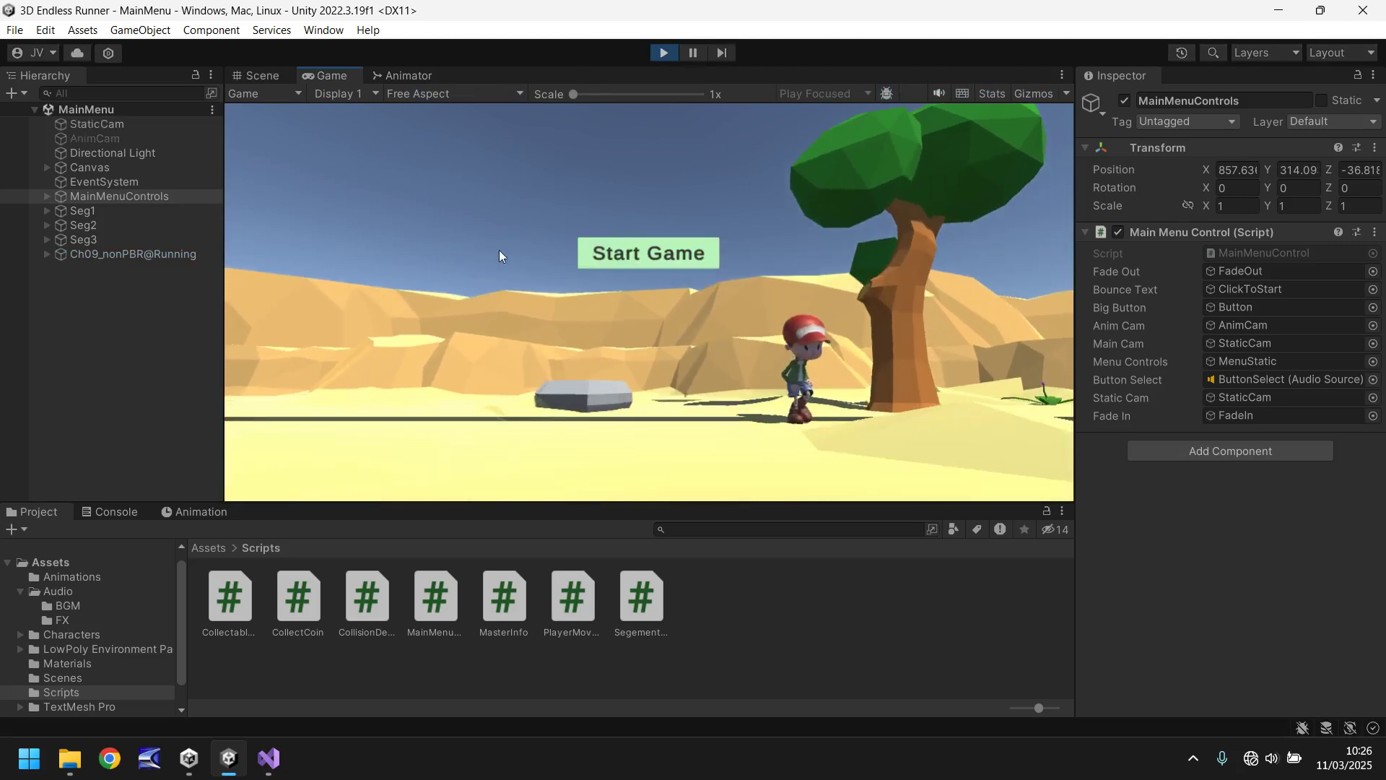
click(654, 251)
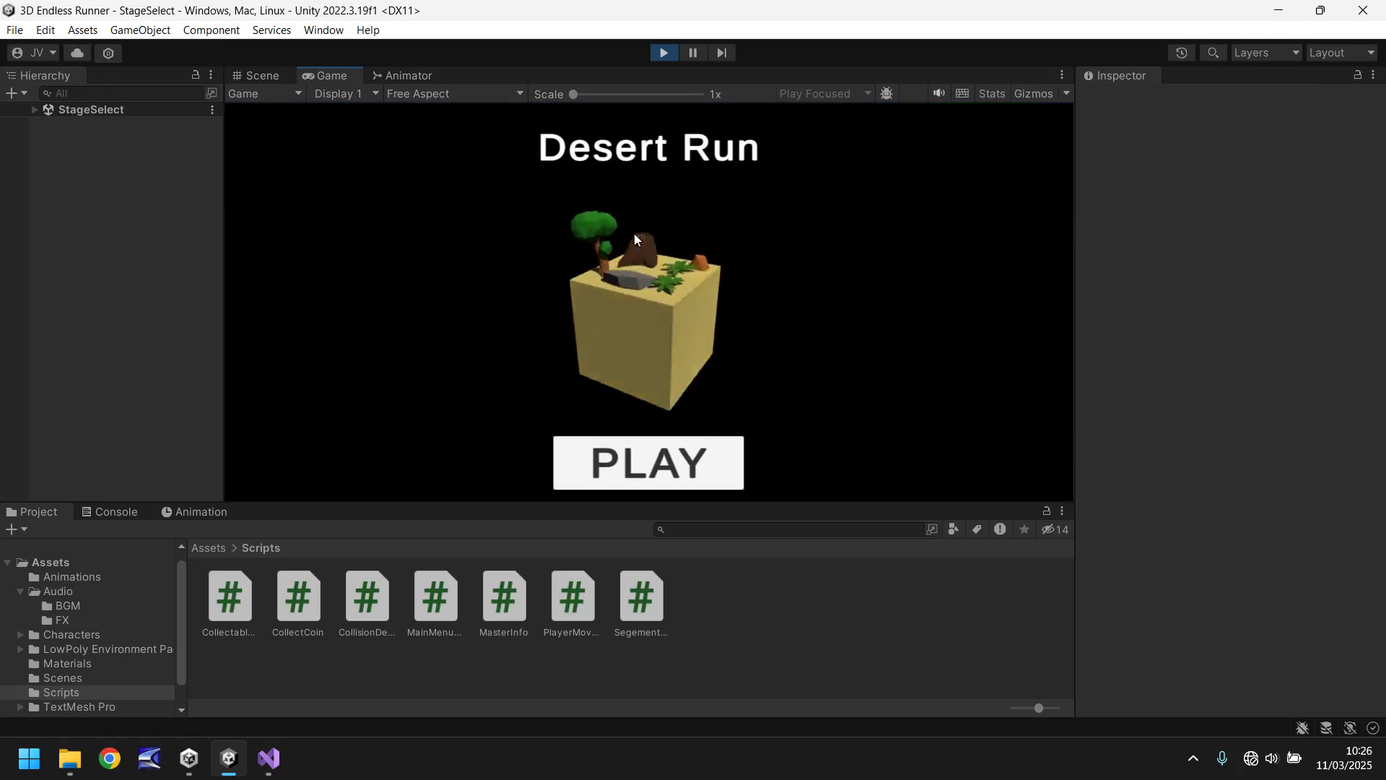
click(664, 53)
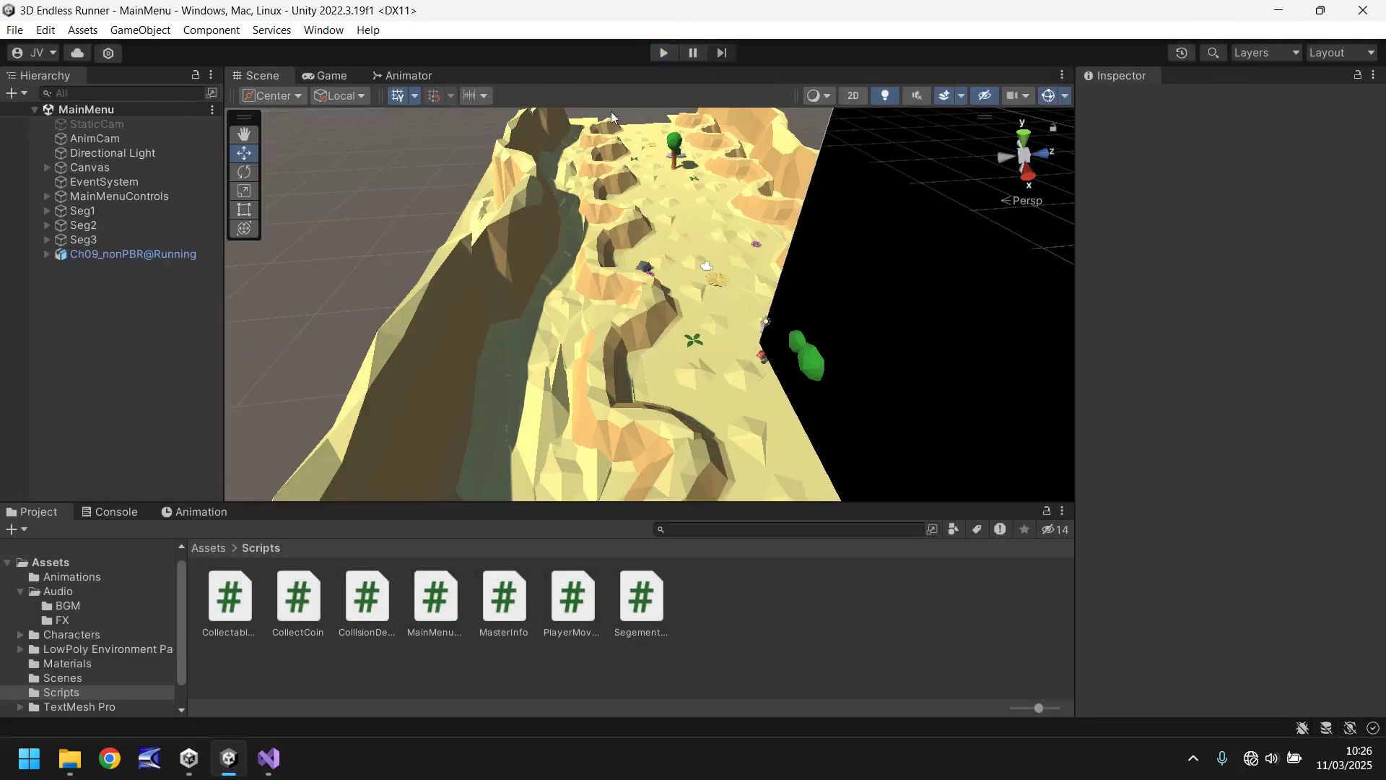